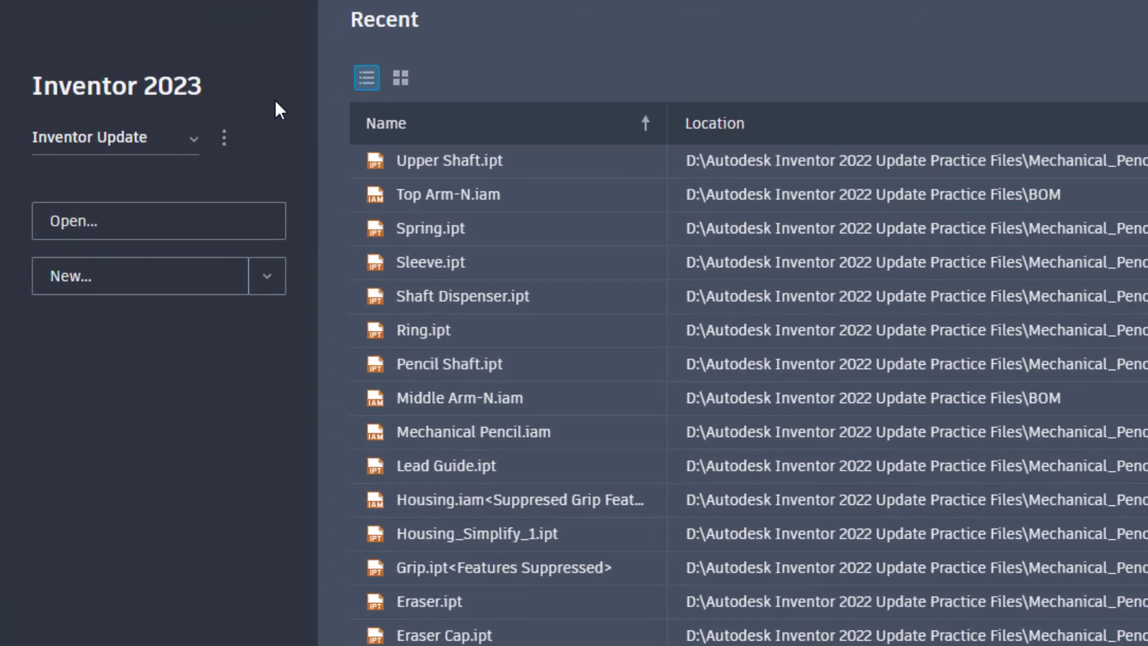
{"action": "left_click", "coordinate": [190, 134]}
{"action": "left_click", "coordinate": [189, 135]}
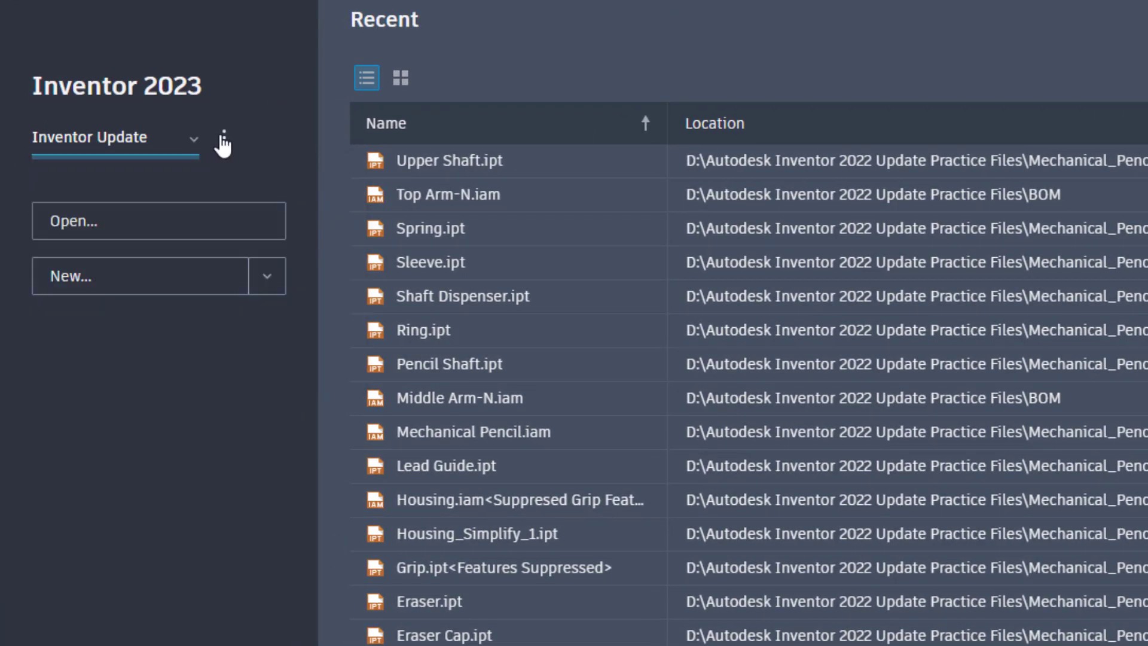
{"action": "left_click", "coordinate": [224, 138]}
{"action": "left_click", "coordinate": [251, 187]}
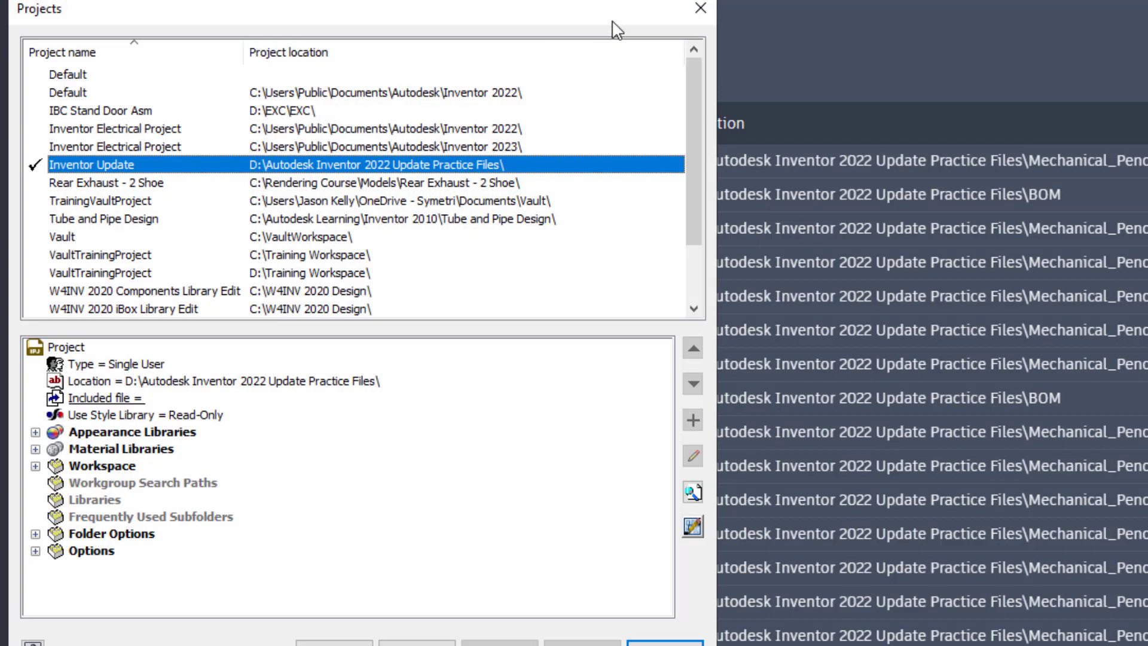
{"action": "left_click", "coordinate": [691, 9]}
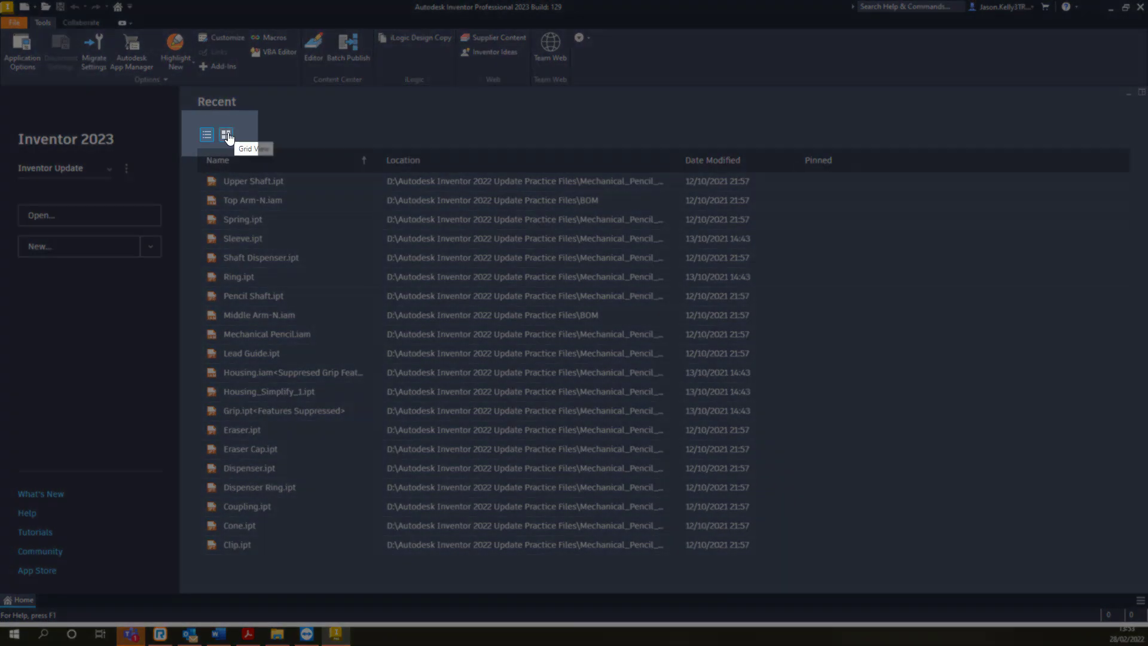
Step: Show recent files as a thumbnail grid, then review Housing.iam's model states in Open with options and cancel
{"action": "left_click", "coordinate": [226, 136]}
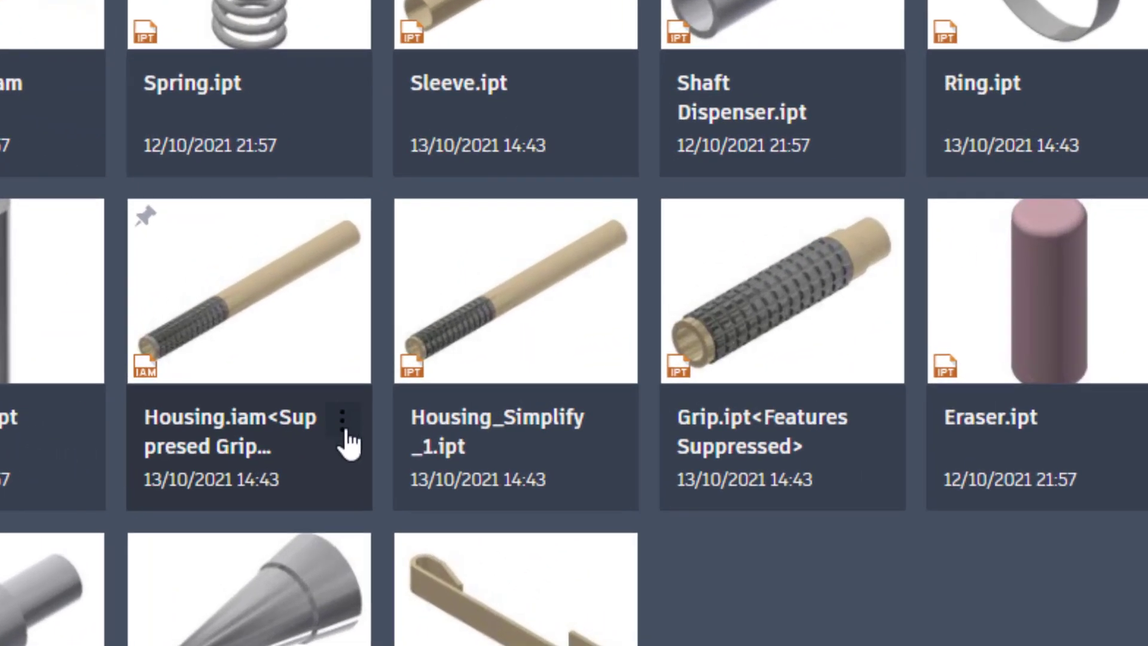
{"action": "left_click", "coordinate": [344, 428]}
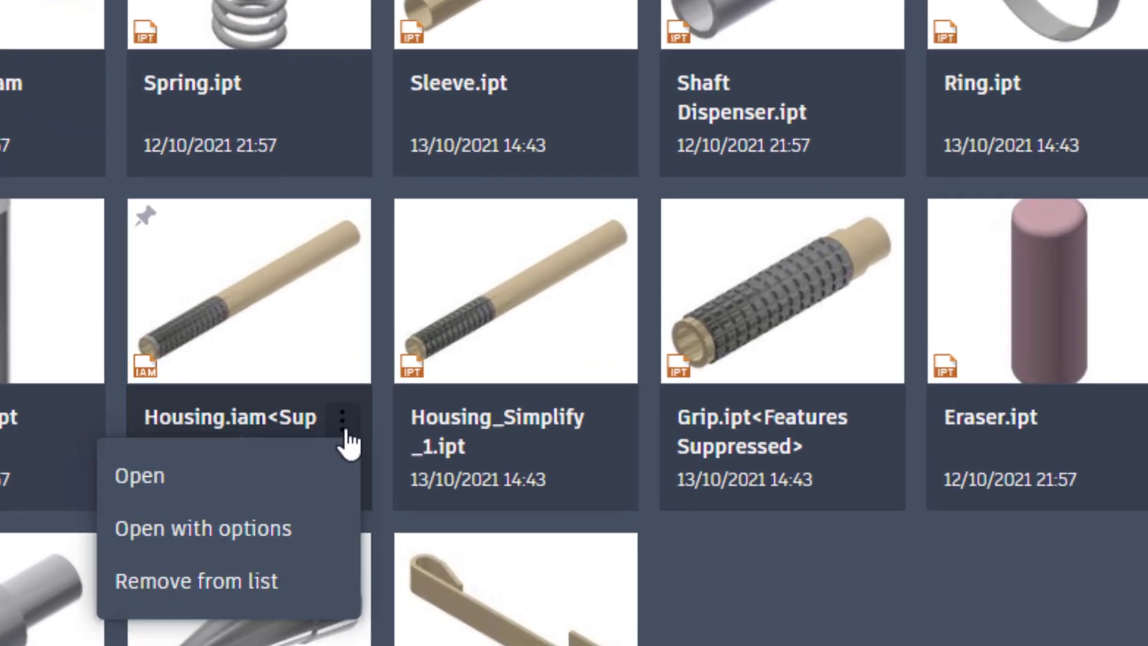
{"action": "left_click", "coordinate": [302, 529]}
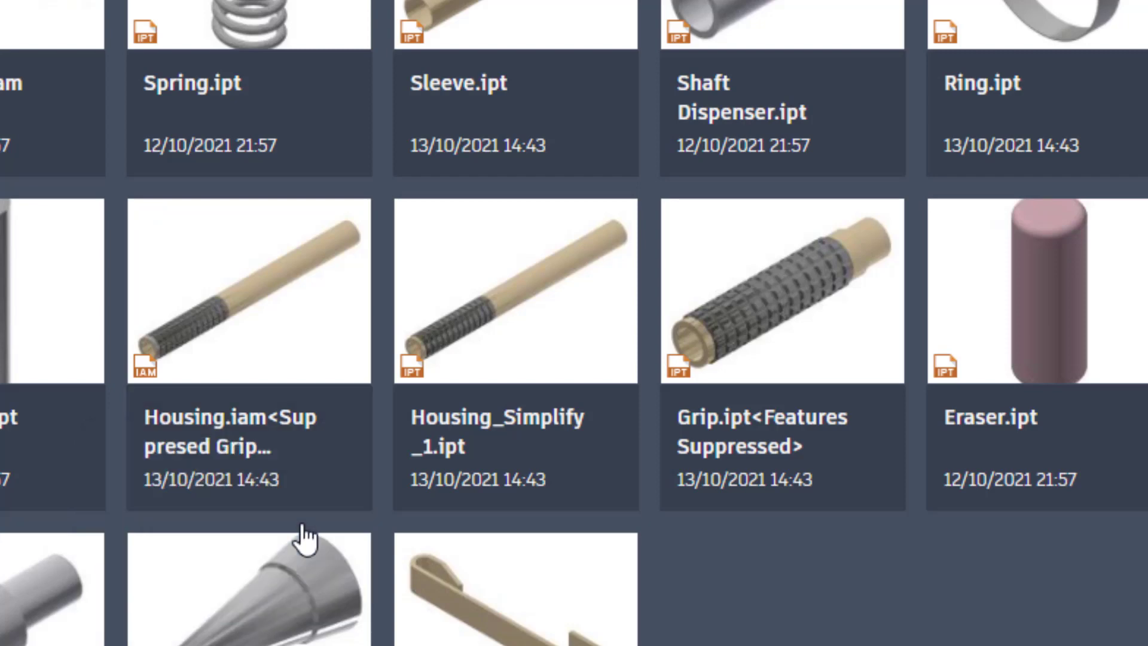
{"action": "left_click", "coordinate": [594, 197]}
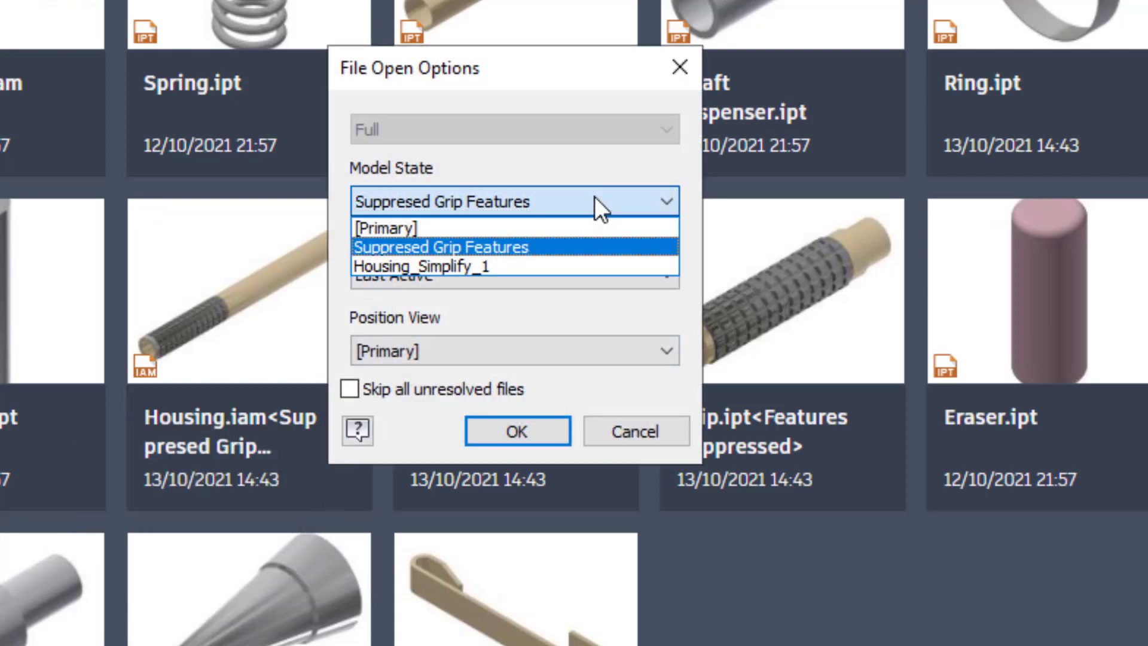
{"action": "left_click", "coordinate": [594, 200]}
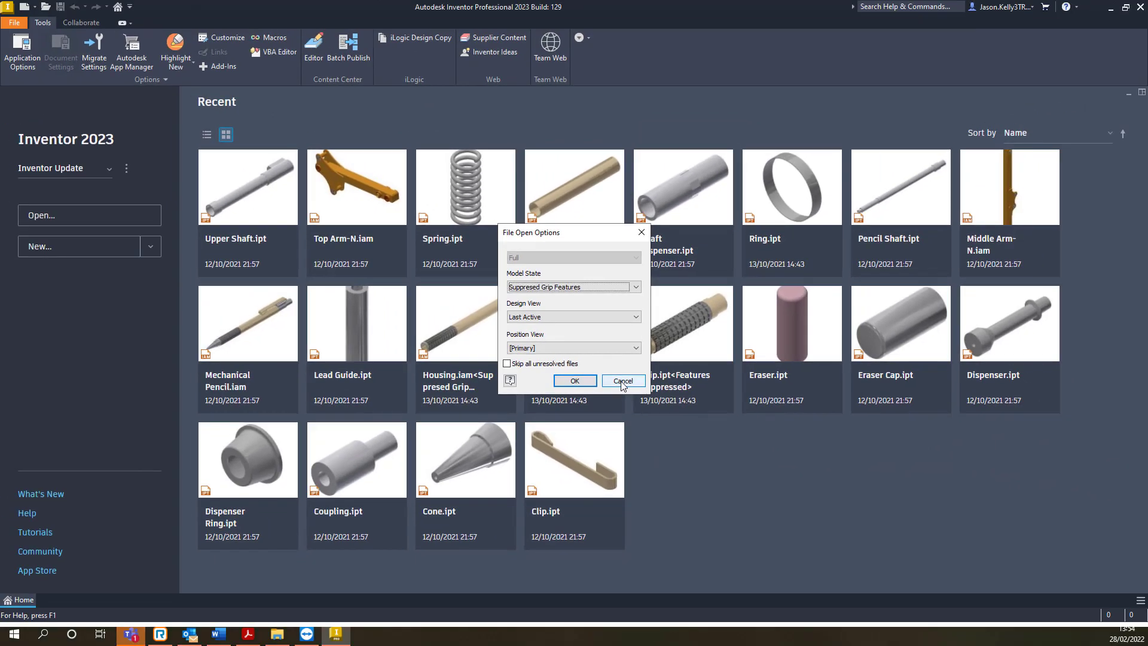
{"action": "left_click", "coordinate": [621, 382]}
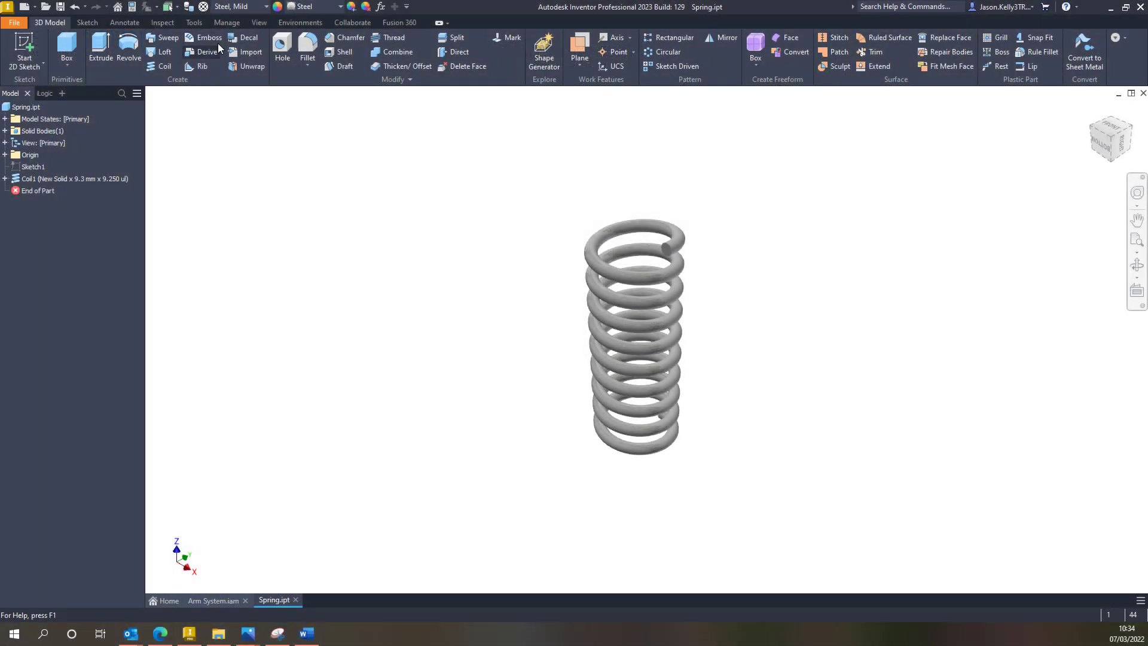
Step: Add the iLogic form 'Spring Parameters' to Part | 3D Model as a large command with text
{"action": "left_click", "coordinate": [193, 22]}
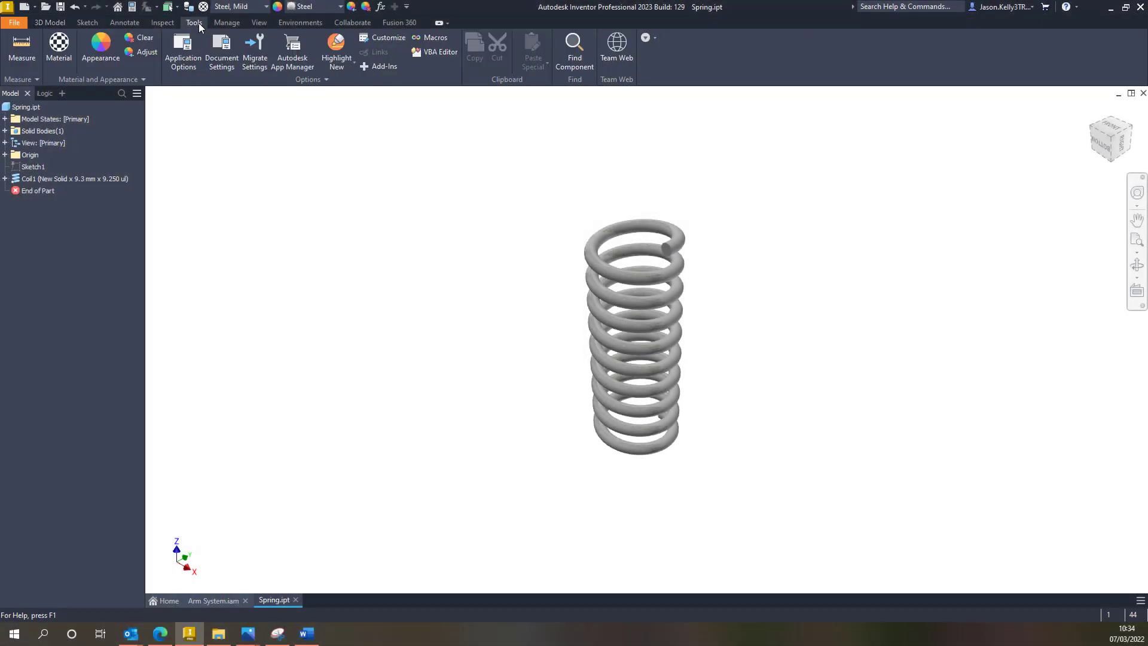
{"action": "left_click", "coordinate": [386, 37]}
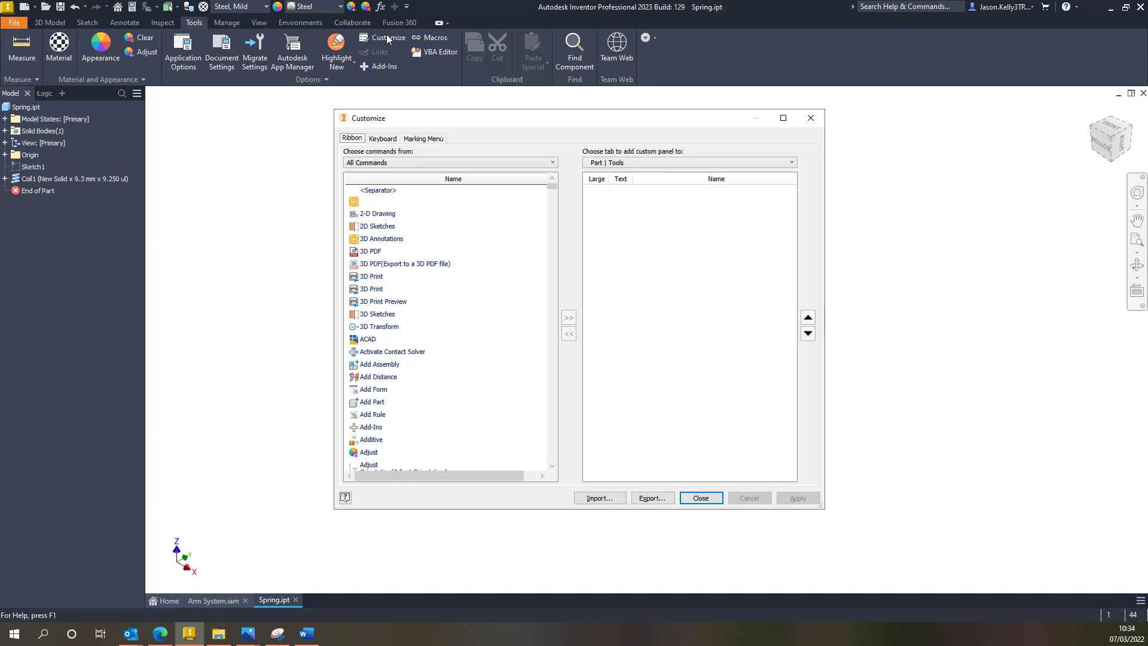
{"action": "left_click", "coordinate": [716, 162]}
{"action": "scroll", "coordinate": [679, 238], "scroll_direction": "up", "scroll_amount": 2}
{"action": "left_click", "coordinate": [664, 195]}
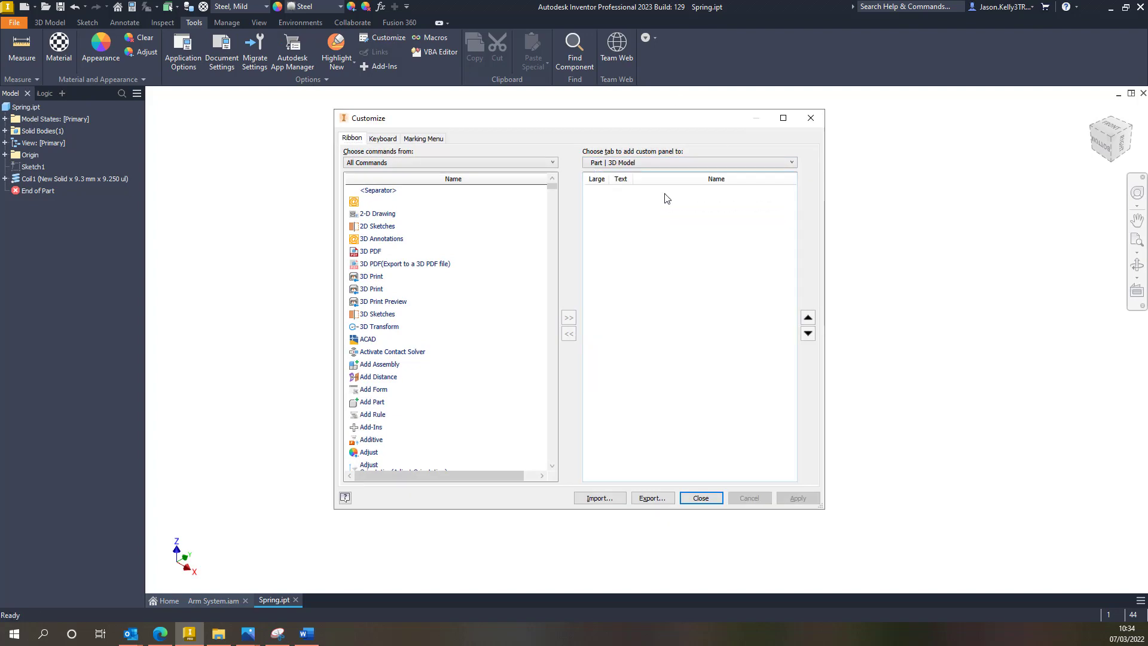
{"action": "left_click", "coordinate": [536, 163]}
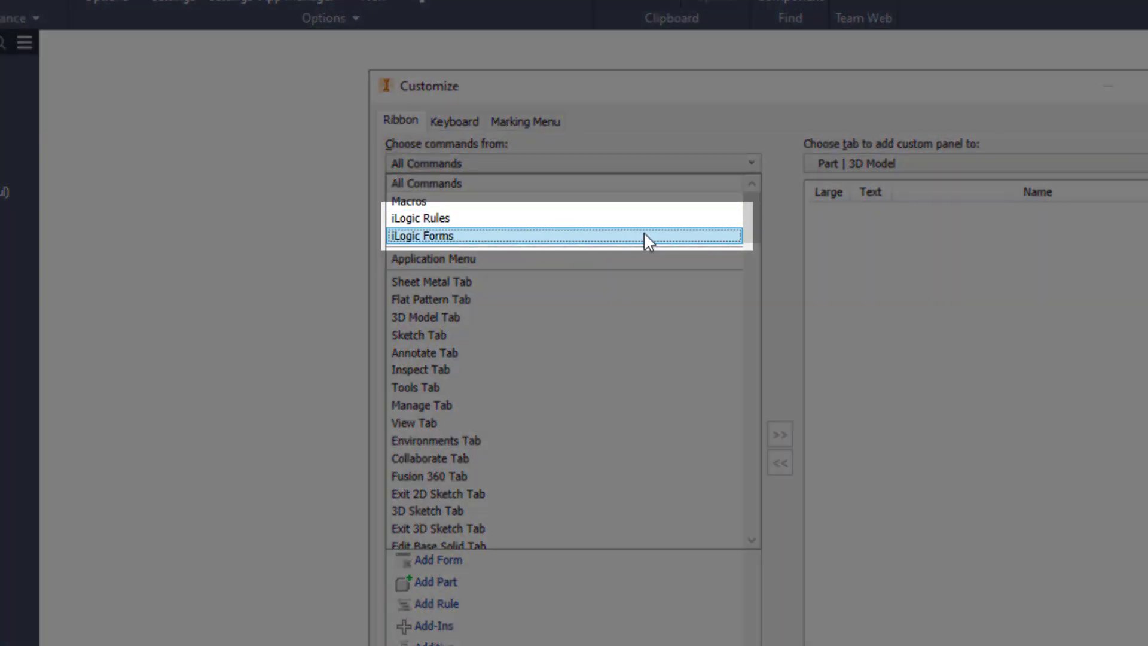
{"action": "left_click", "coordinate": [643, 236]}
{"action": "left_click", "coordinate": [643, 235]}
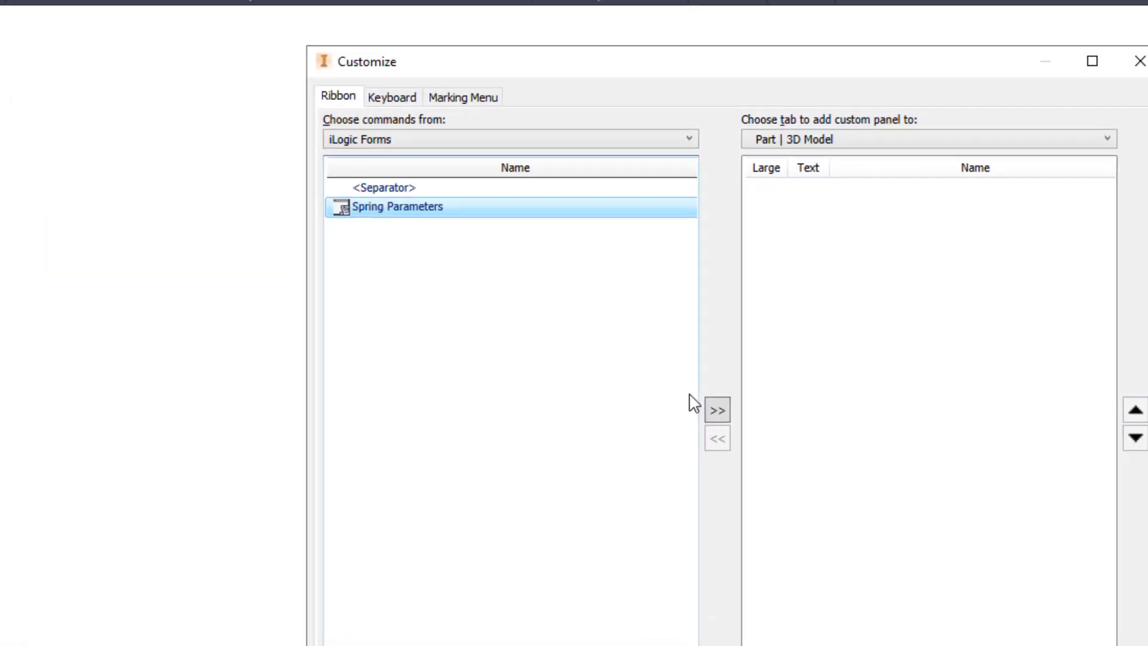
{"action": "left_click", "coordinate": [636, 379]}
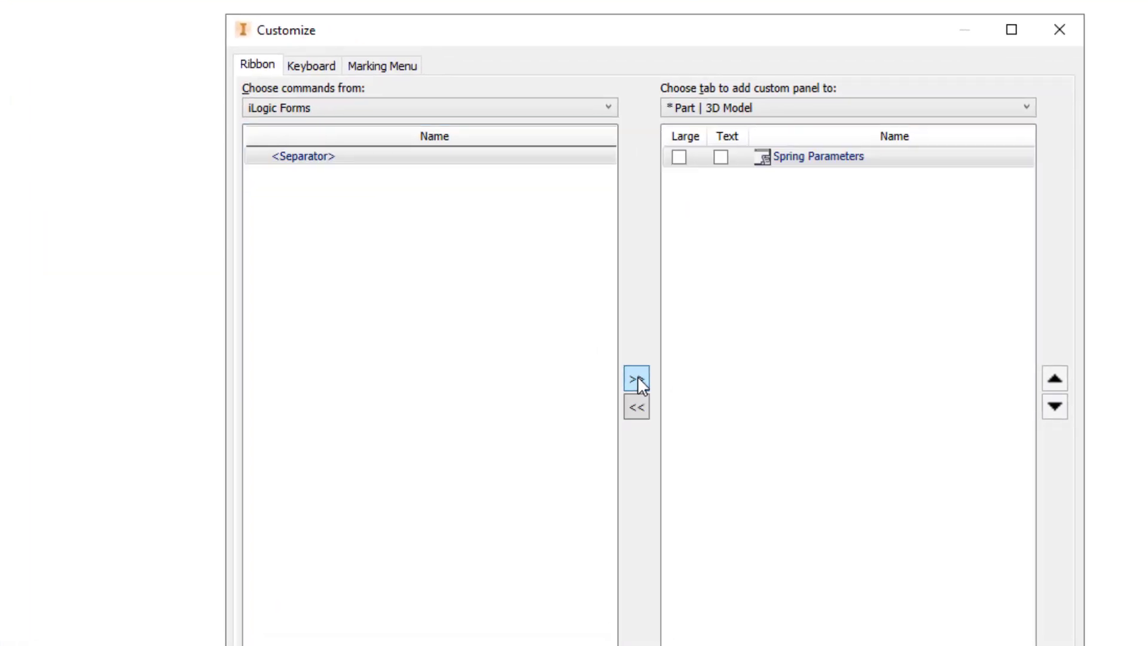
{"action": "left_click", "coordinate": [678, 156]}
{"action": "left_click", "coordinate": [720, 156]}
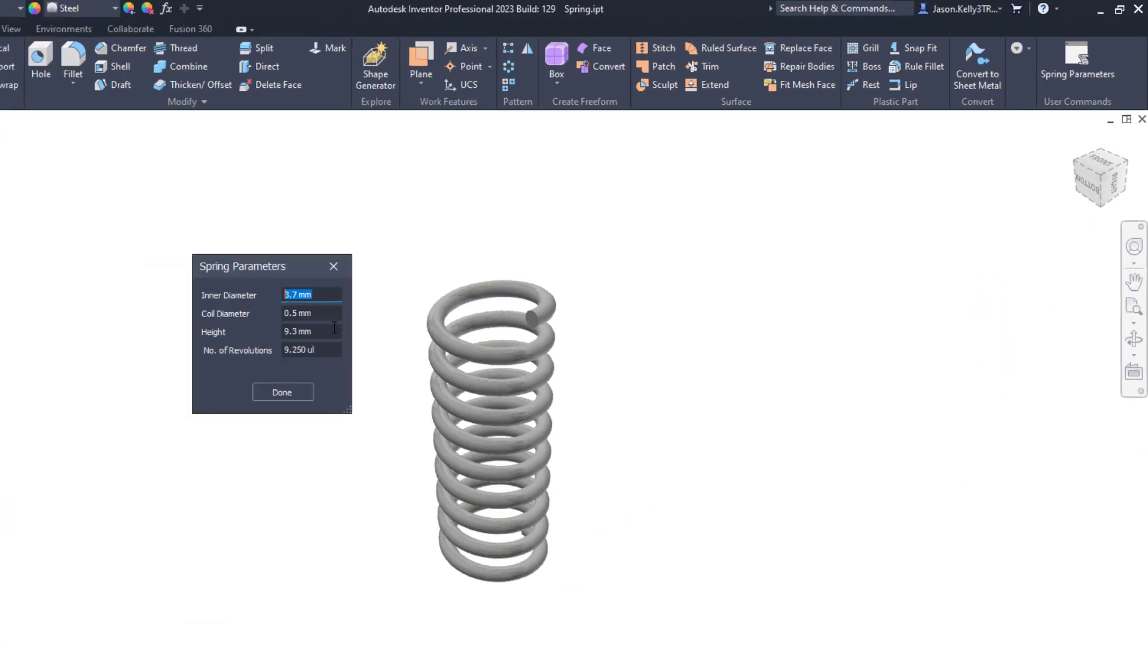
Step: Set the spring Height to 8.3 mm and Coil Diameter to 0.2 mm
{"action": "key", "text": "Tab"}
{"action": "key", "text": "Tab"}
{"action": "type", "text": "8.3"}
{"action": "left_click", "coordinate": [504, 243]}
{"action": "type", "text": "0.2"}
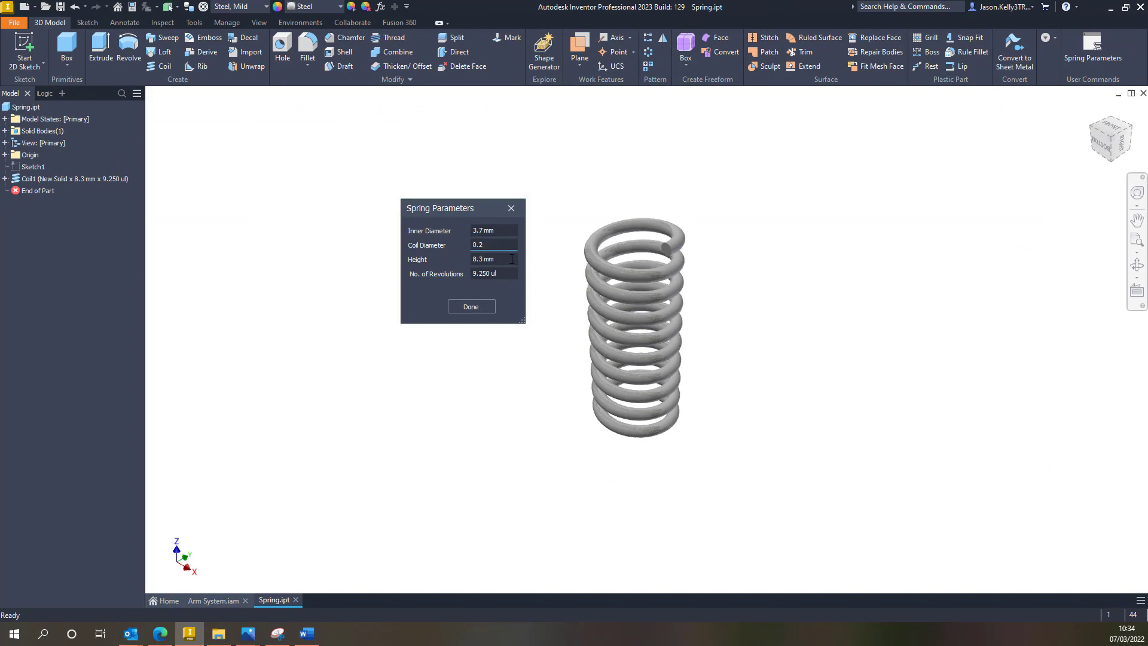
{"action": "left_click", "coordinate": [509, 258]}
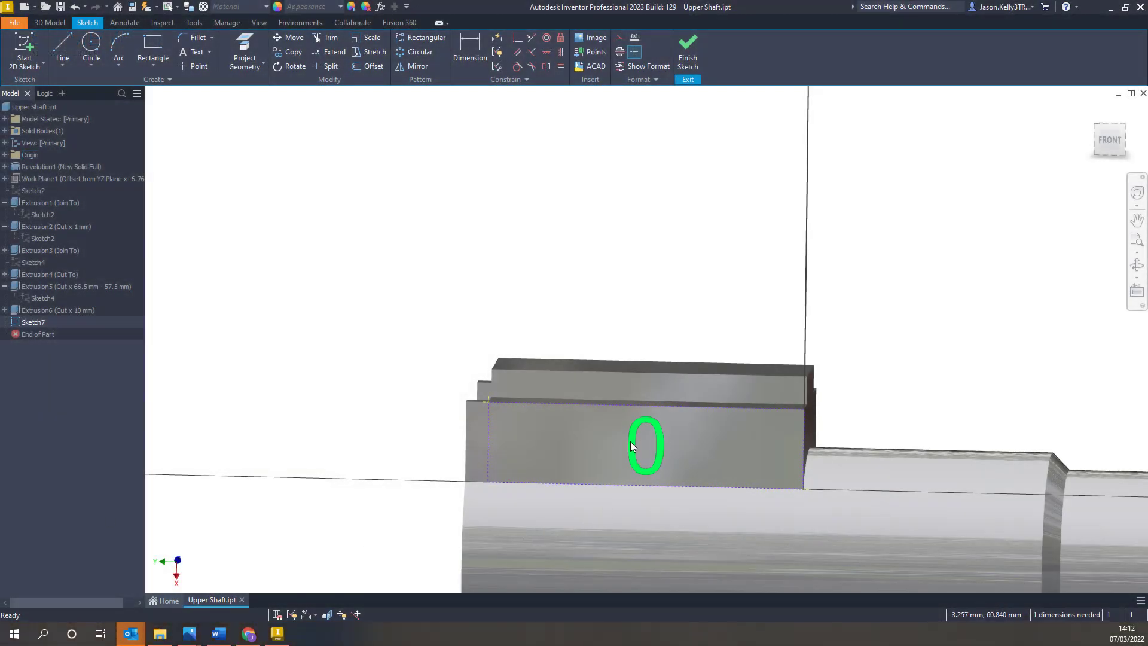
Step: Link the sketch text to the Standard iProperty PART NUMBER so it reads PP-12
{"action": "double_click", "coordinate": [556, 450]}
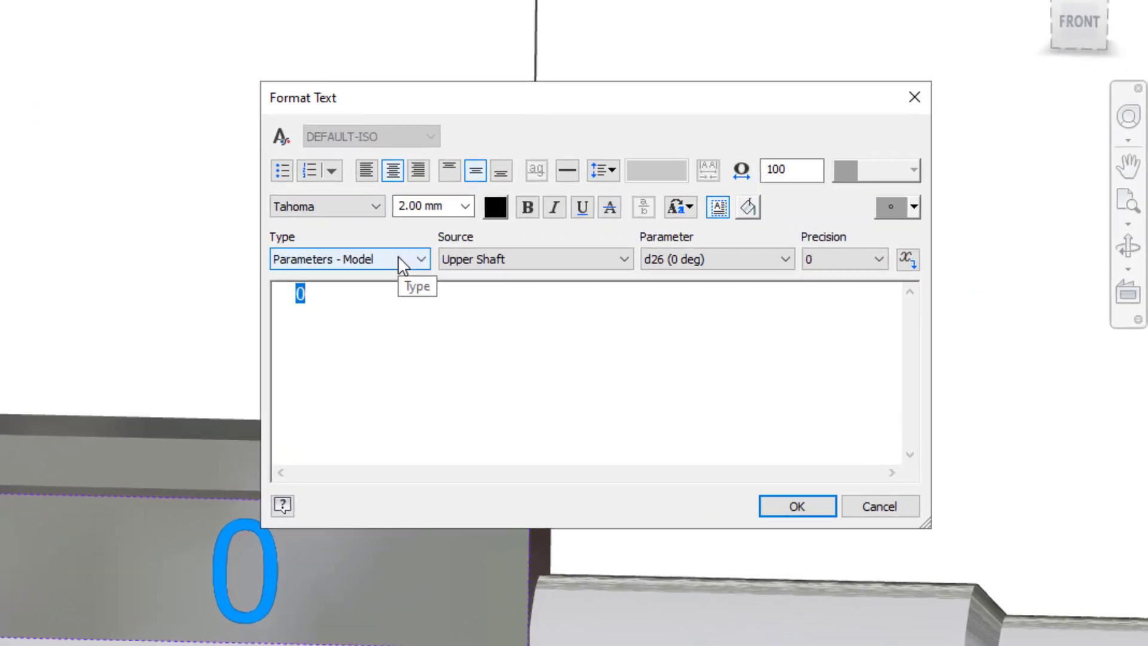
{"action": "left_click", "coordinate": [728, 271]}
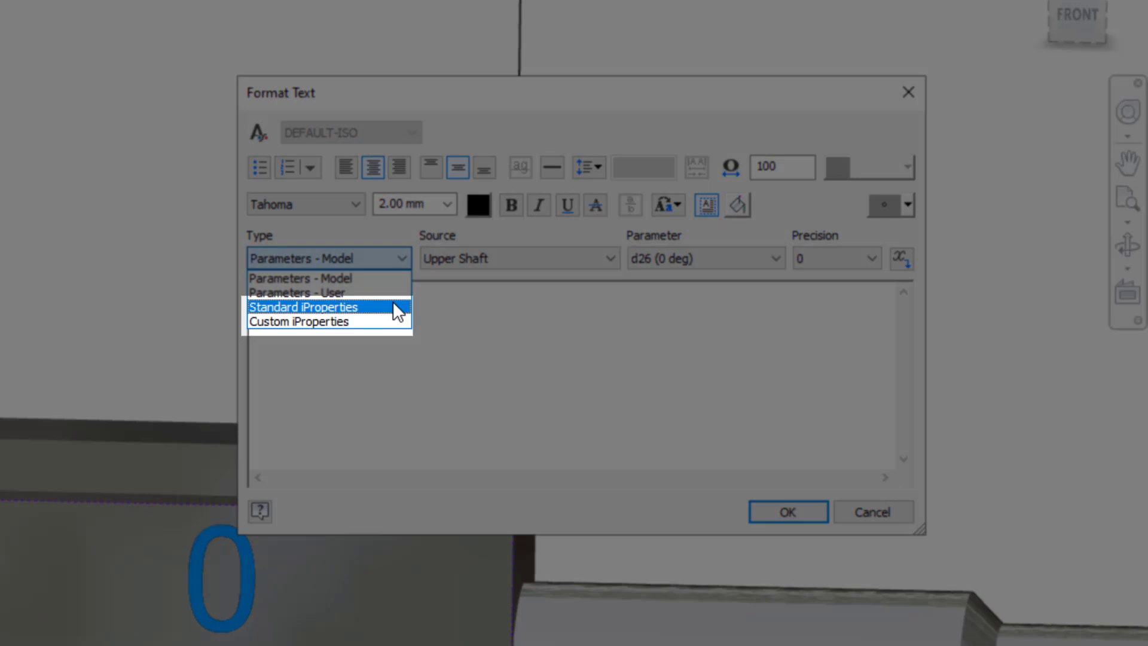
{"action": "left_click", "coordinate": [398, 307]}
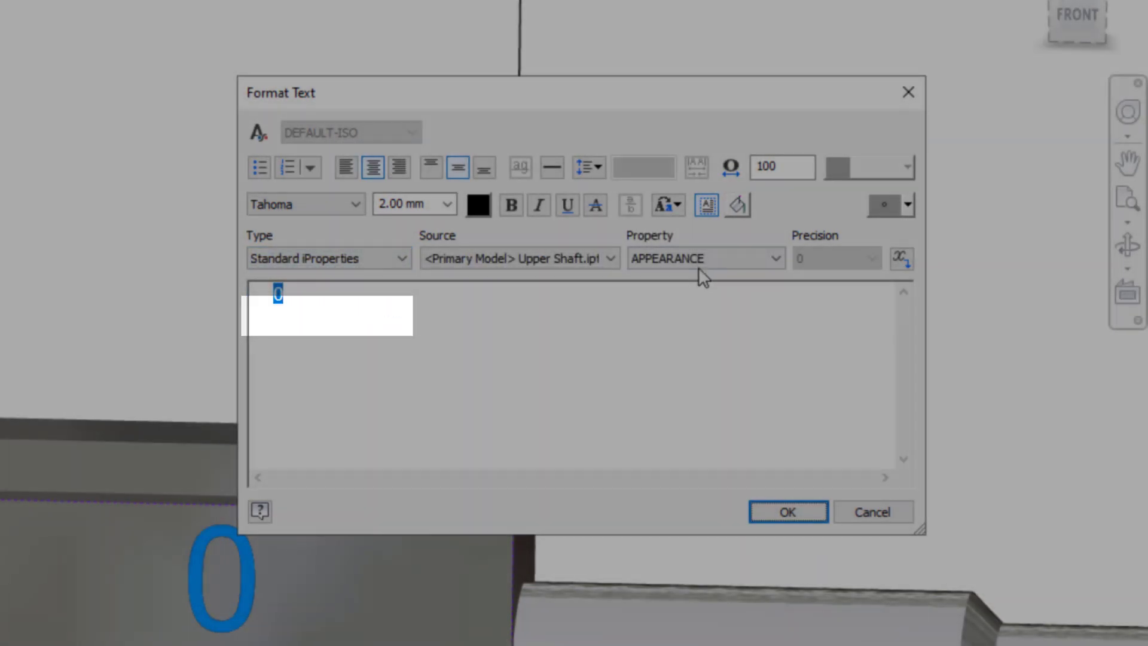
{"action": "left_click", "coordinate": [701, 258]}
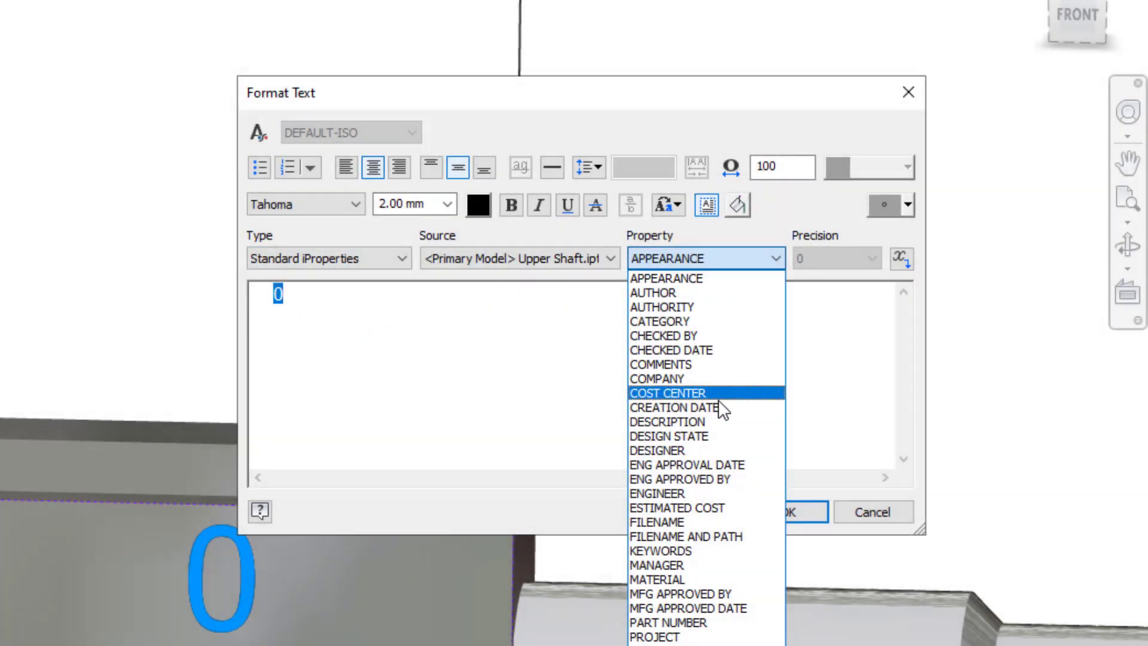
{"action": "left_click", "coordinate": [741, 623]}
{"action": "left_click", "coordinate": [901, 258]}
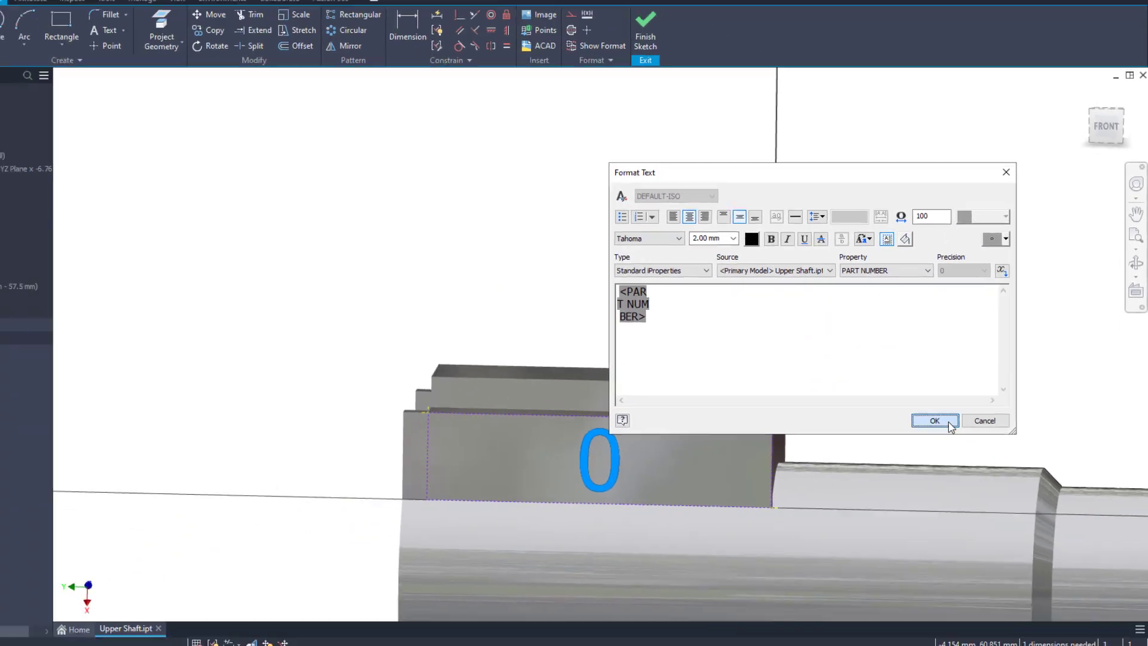
{"action": "left_click", "coordinate": [834, 503]}
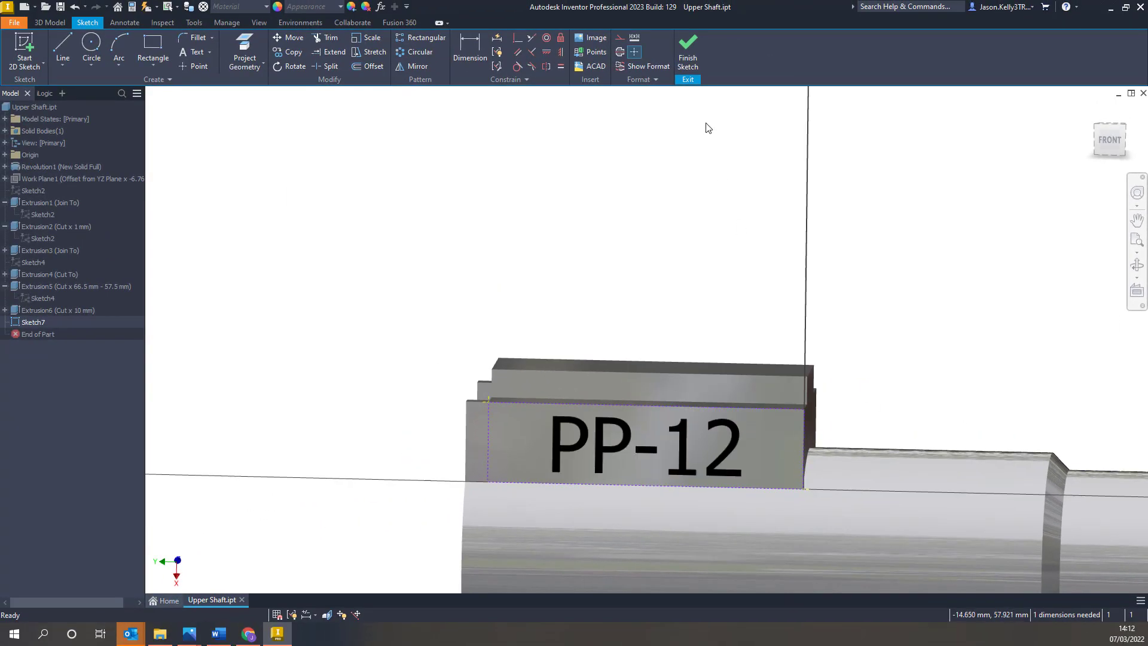
Step: Finish the sketch and emboss the PP-12 text onto the shaft's block
{"action": "left_click", "coordinate": [687, 54]}
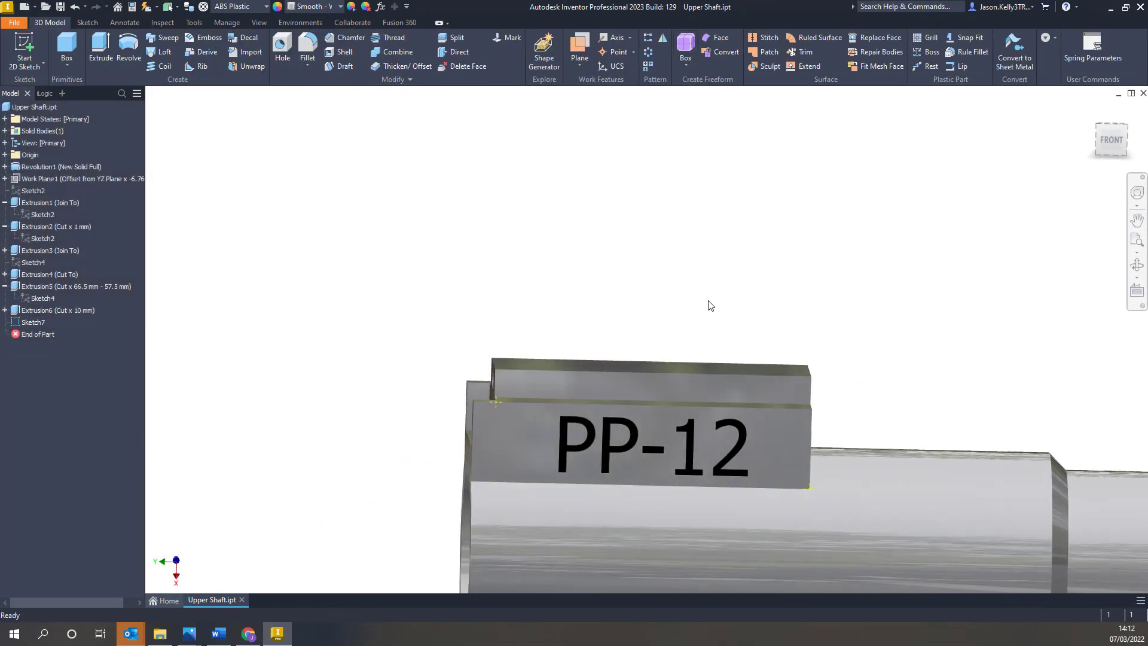
{"action": "left_click", "coordinate": [200, 38]}
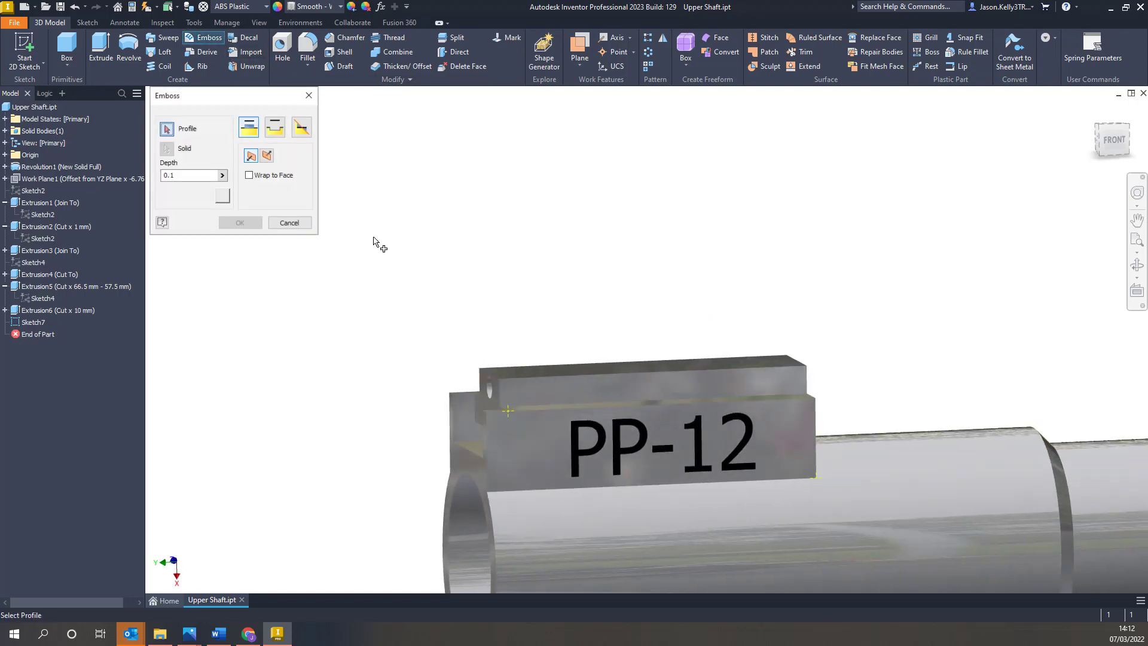
{"action": "left_click", "coordinate": [621, 461]}
{"action": "left_click", "coordinate": [237, 224]}
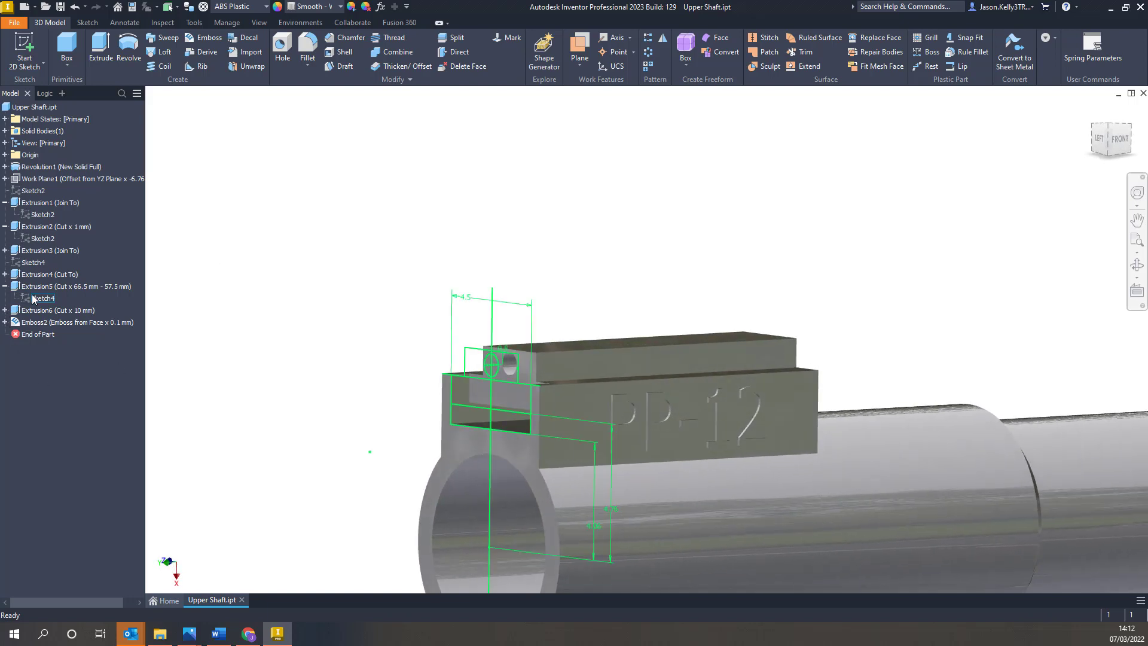
Step: Look at Sketch4, select its broken projections, then finish the sketch
{"action": "left_click", "coordinate": [33, 262]}
{"action": "key", "text": "Page_Up"}
{"action": "double_click", "coordinate": [579, 305]}
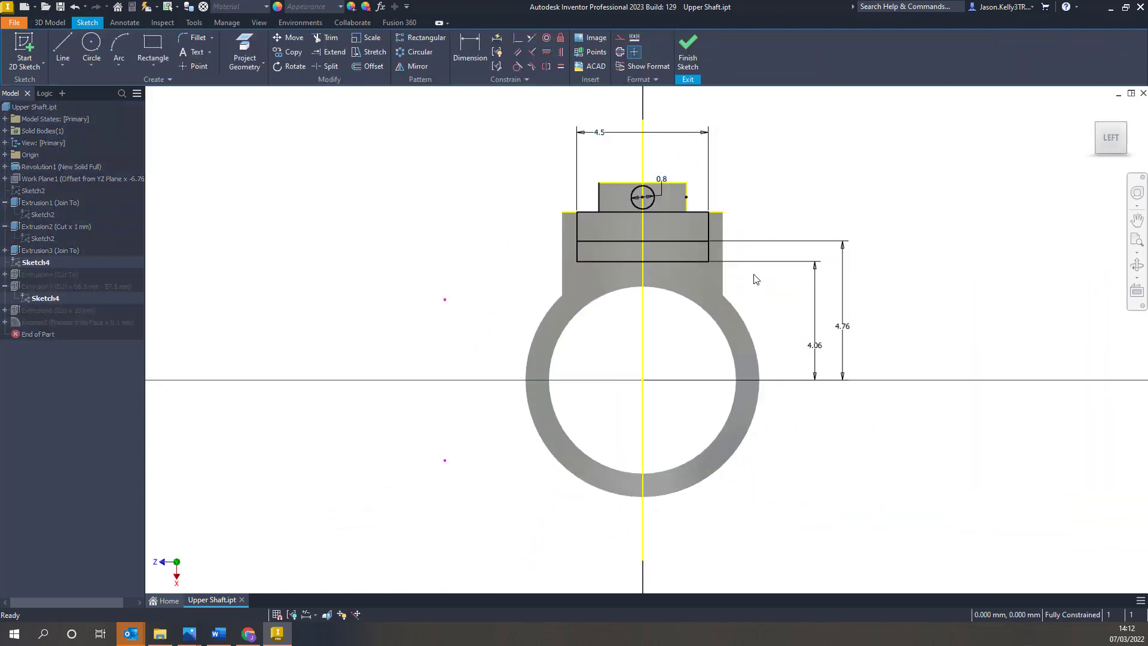
{"action": "right_click", "coordinate": [492, 208]}
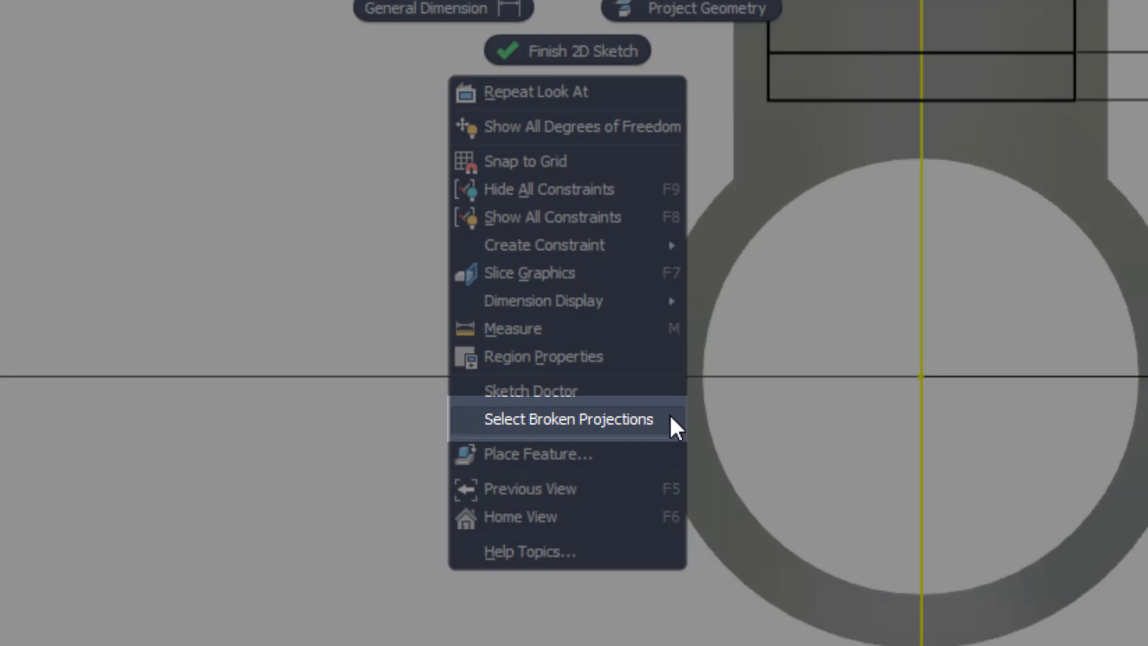
{"action": "left_click", "coordinate": [670, 418]}
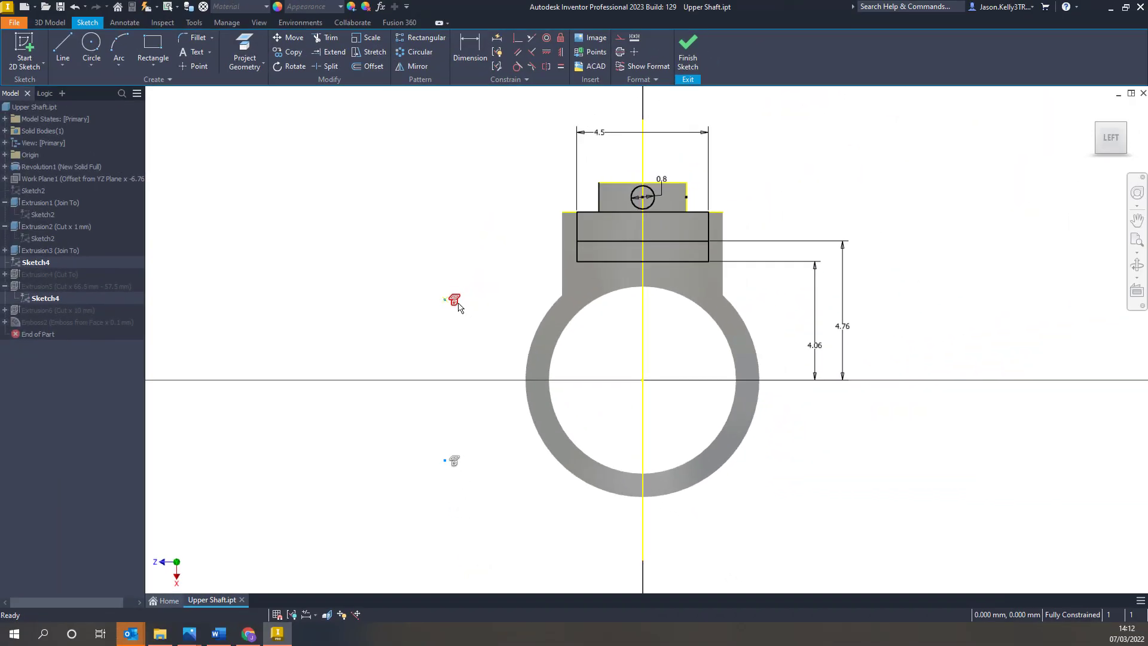
{"action": "right_click", "coordinate": [458, 306]}
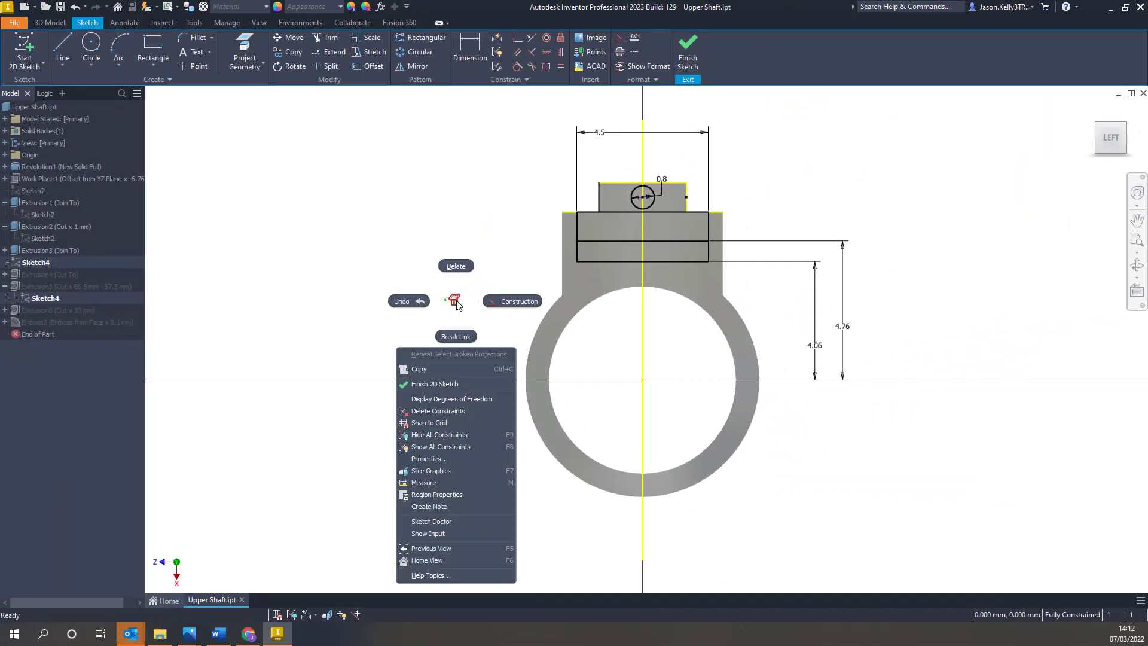
{"action": "left_click", "coordinate": [457, 265]}
{"action": "left_click", "coordinate": [687, 51]}
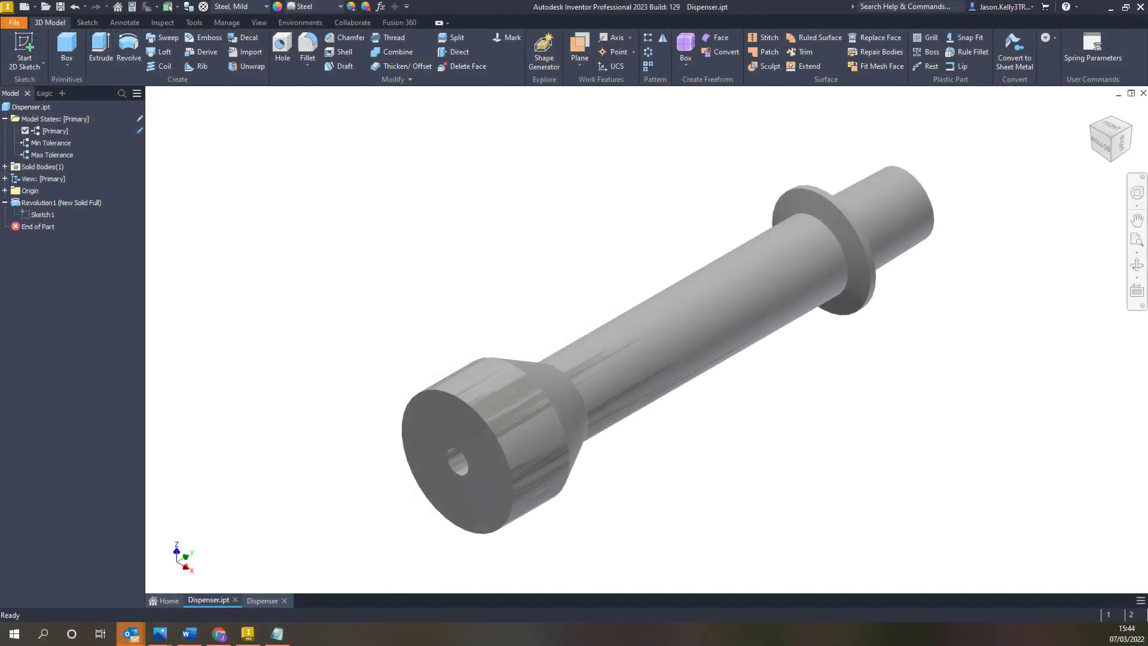
Step: Give parameter d16 a Symmetric tolerance of 0.02 in the Parameters dialog
{"action": "left_click", "coordinate": [380, 6]}
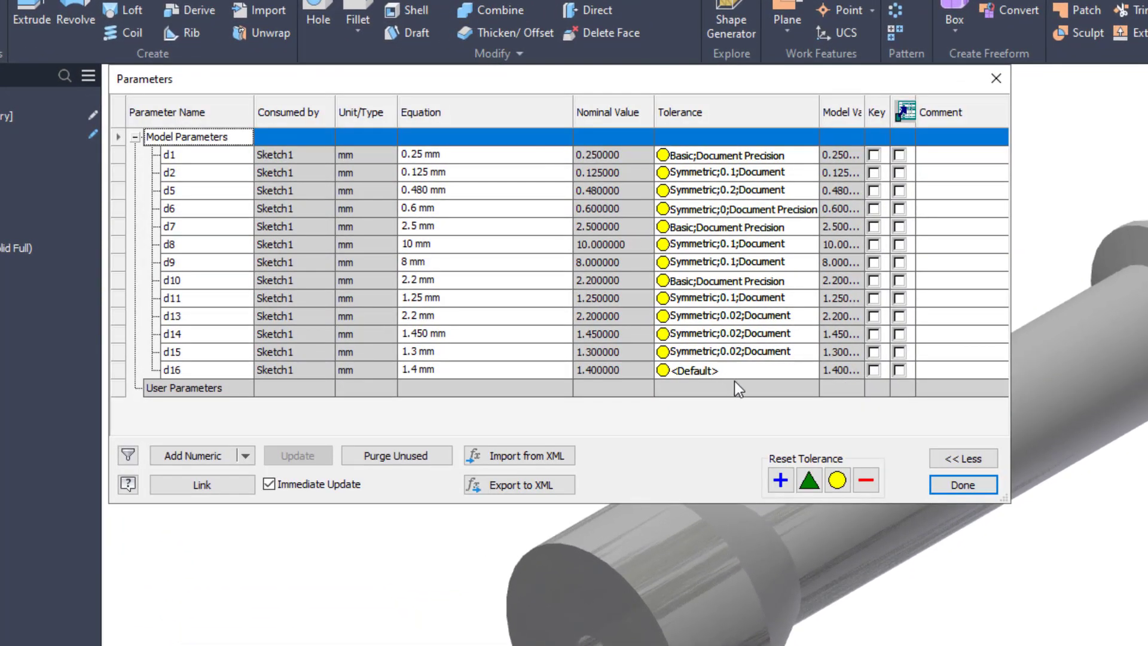
{"action": "left_click", "coordinate": [777, 369]}
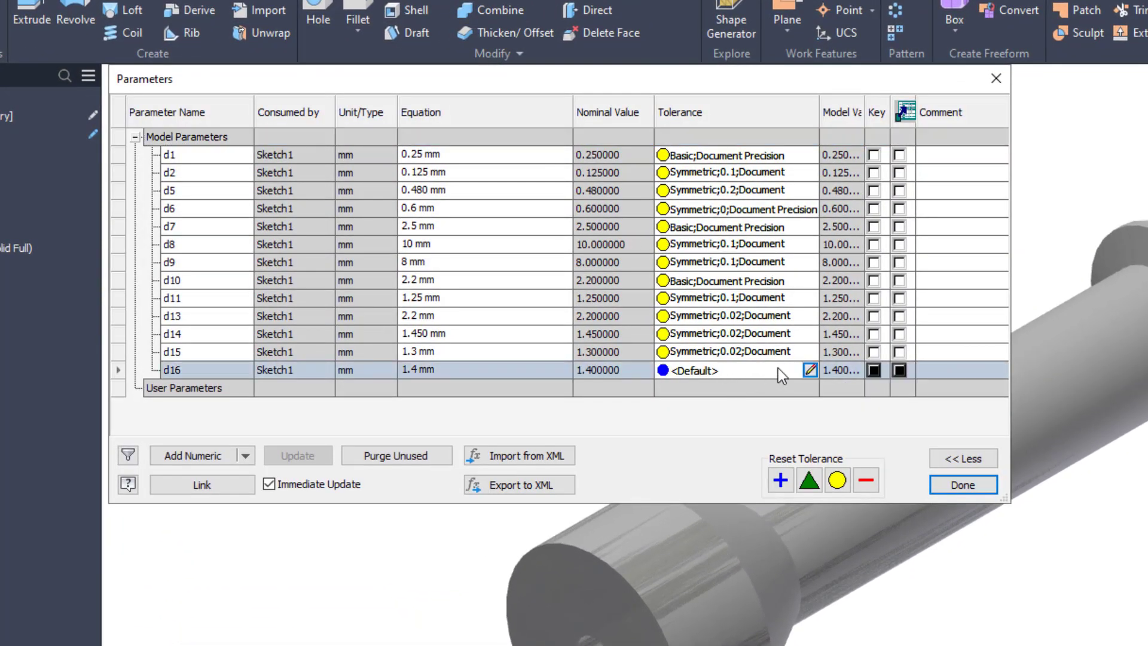
{"action": "left_click", "coordinate": [810, 369]}
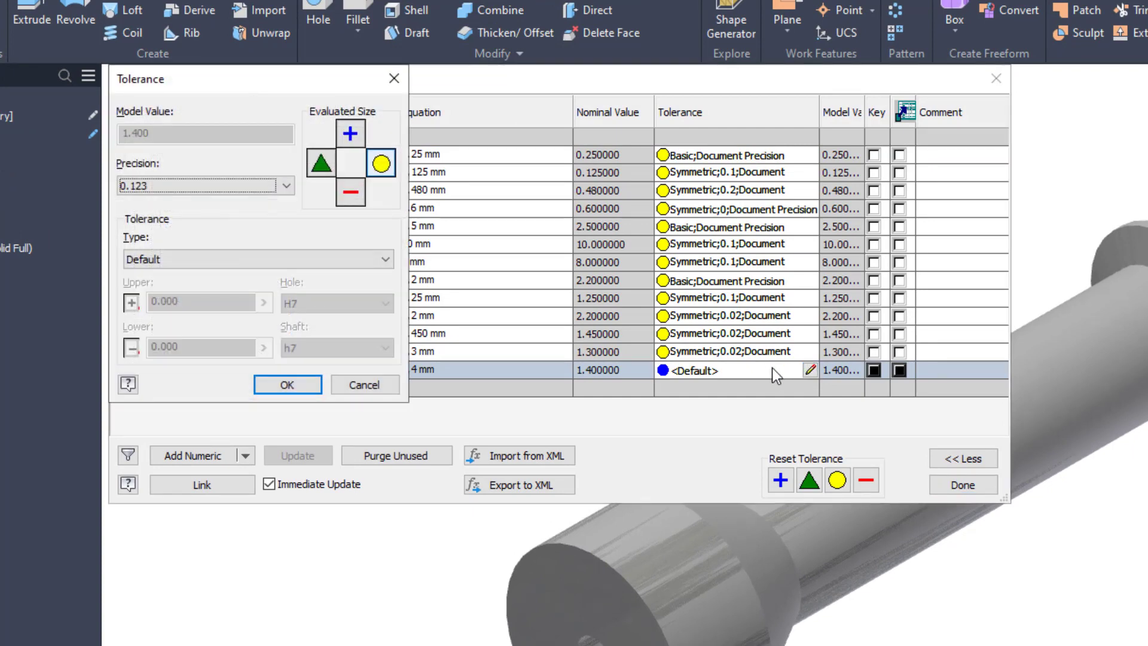
{"action": "left_click", "coordinate": [325, 260]}
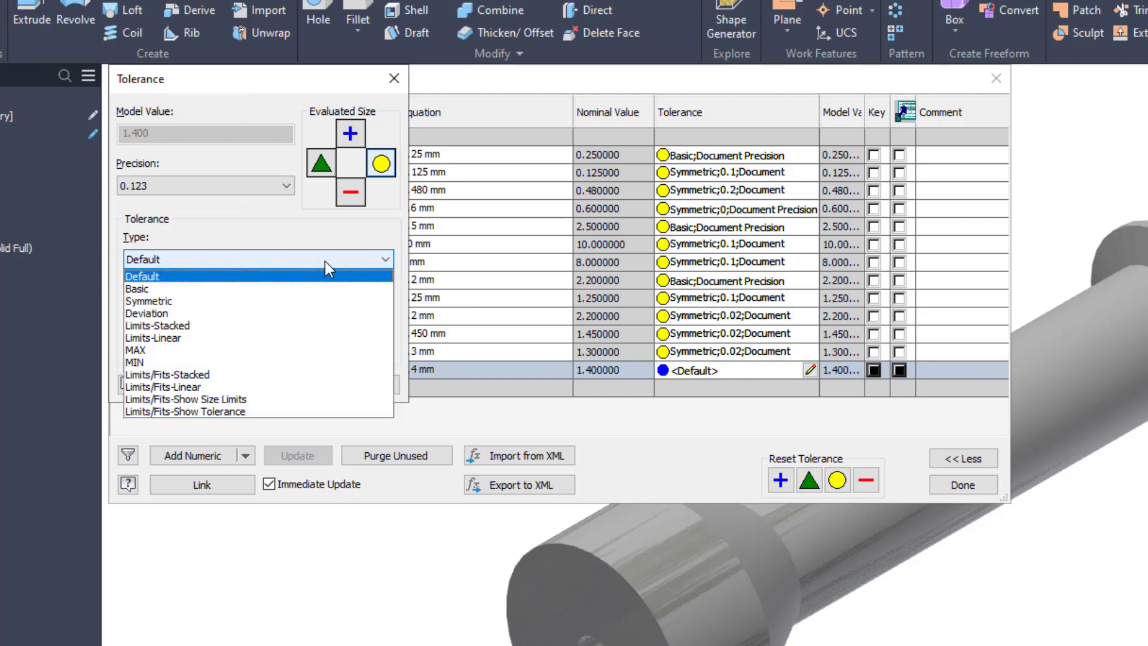
{"action": "left_click", "coordinate": [238, 302]}
{"action": "left_click", "coordinate": [168, 301]}
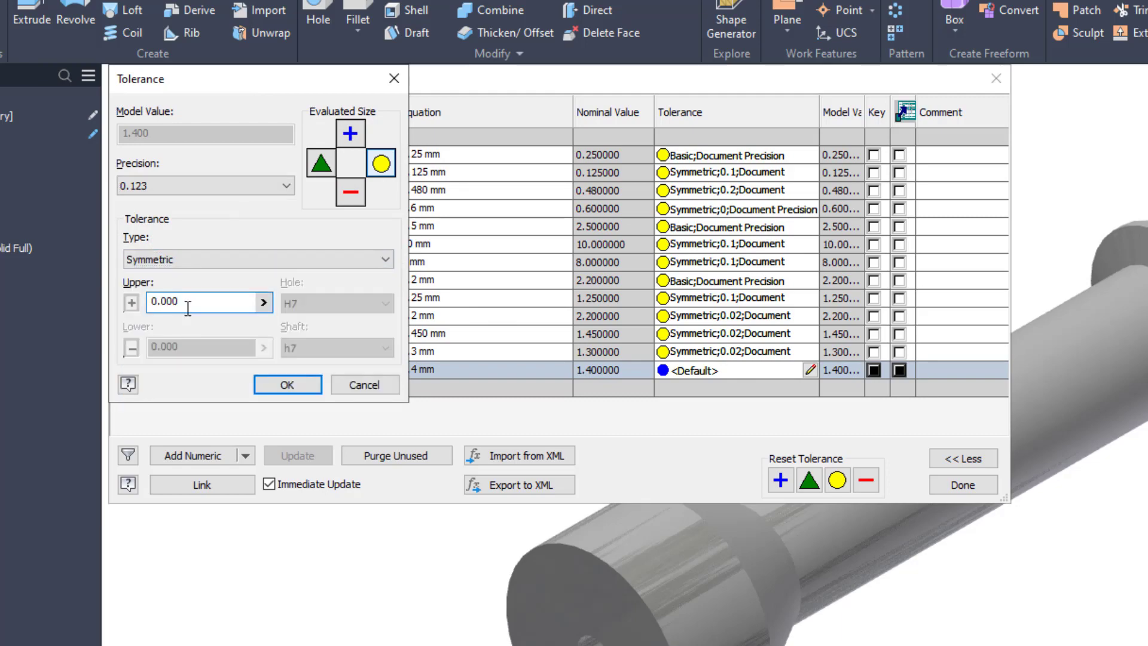
{"action": "type", "text": "2"}
{"action": "left_click", "coordinate": [282, 383]}
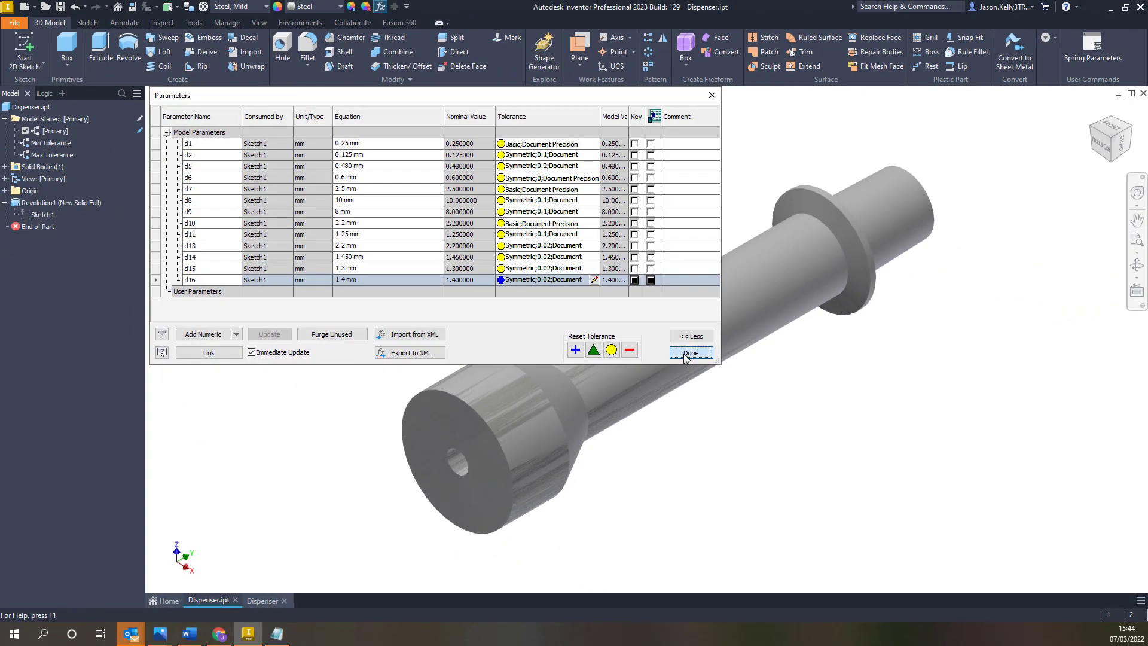
{"action": "left_click", "coordinate": [688, 353]}
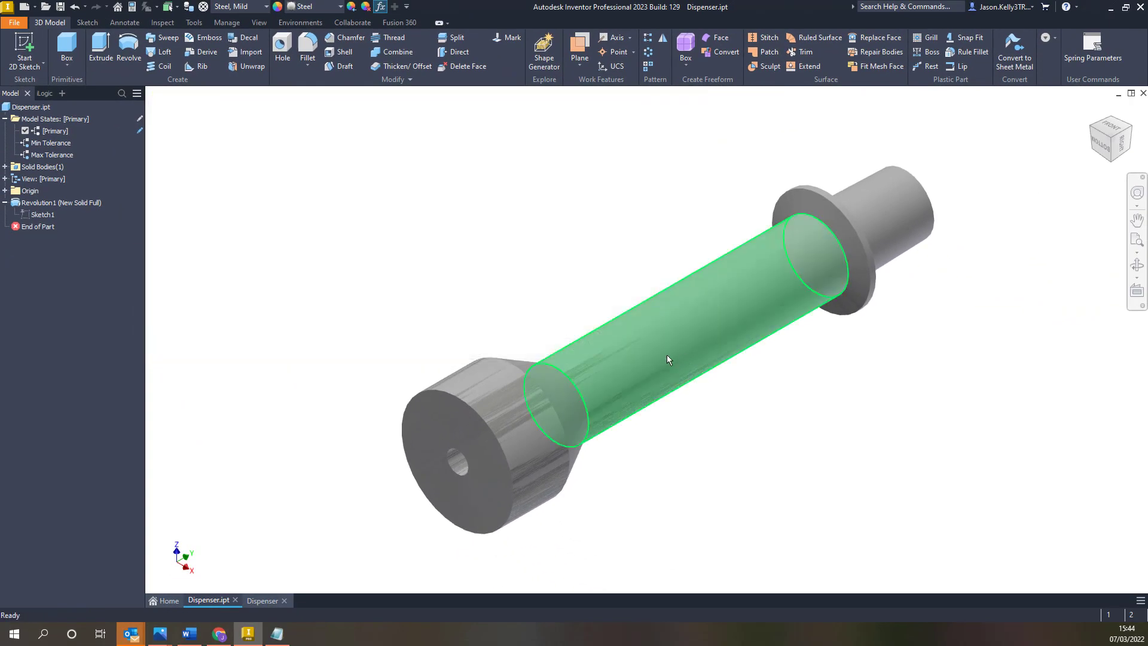
Step: Activate Min Tolerance then Max Tolerance model states and compare the parameter values
{"action": "left_click", "coordinate": [55, 147]}
{"action": "double_click", "coordinate": [55, 147]}
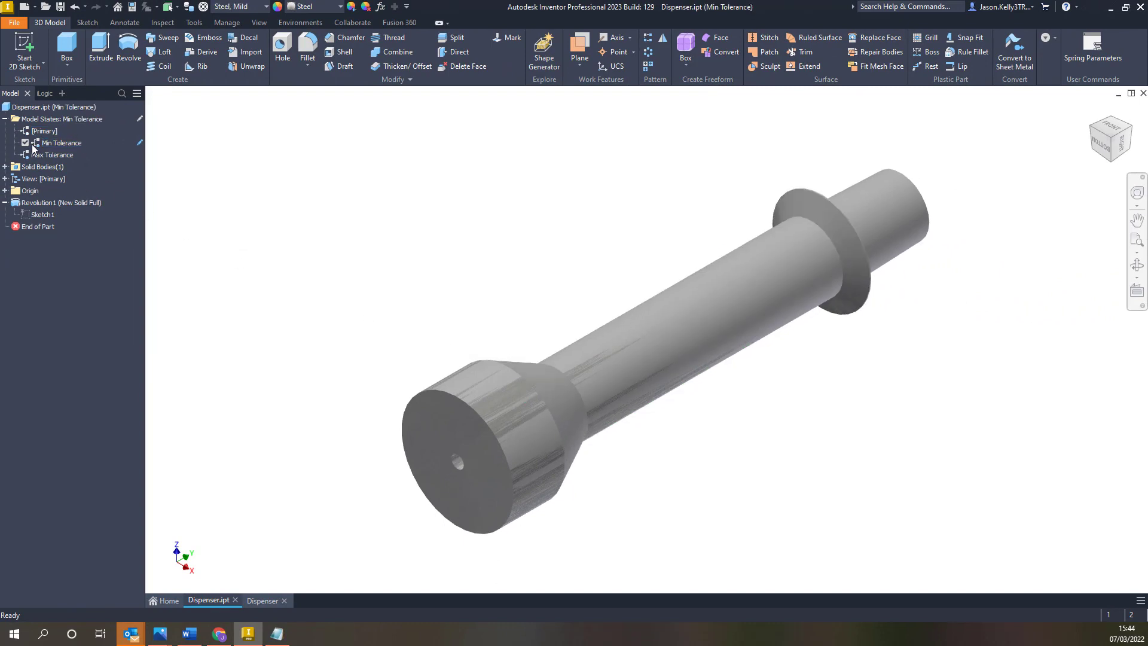
{"action": "double_click", "coordinate": [51, 155]}
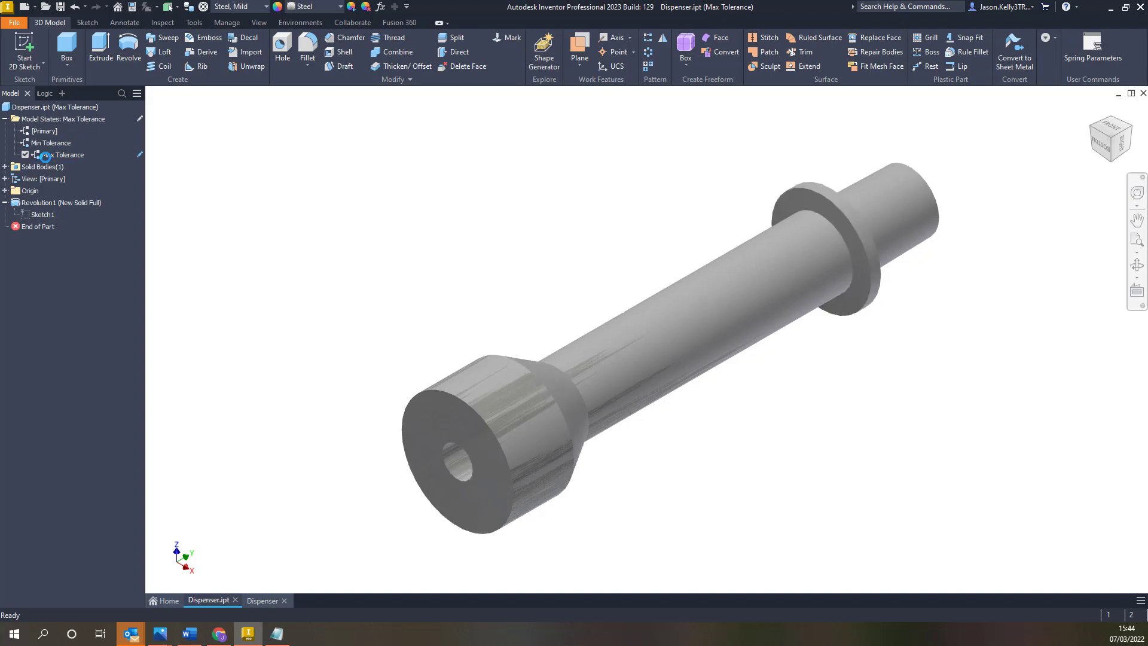
{"action": "left_click", "coordinate": [380, 8]}
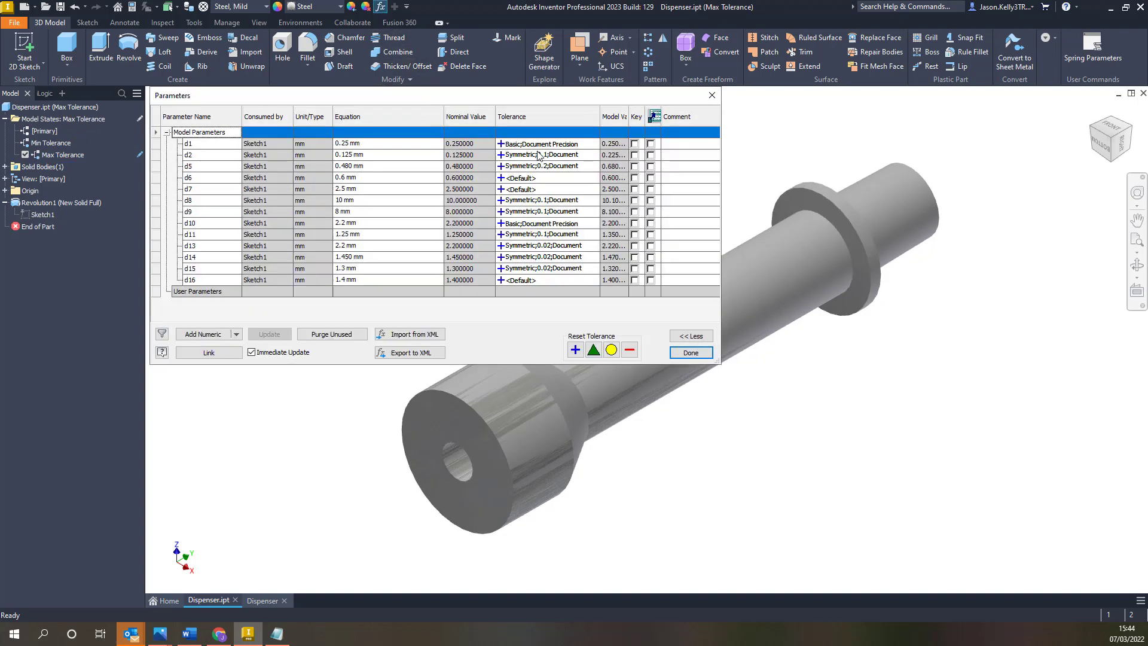
{"action": "left_click", "coordinate": [675, 352]}
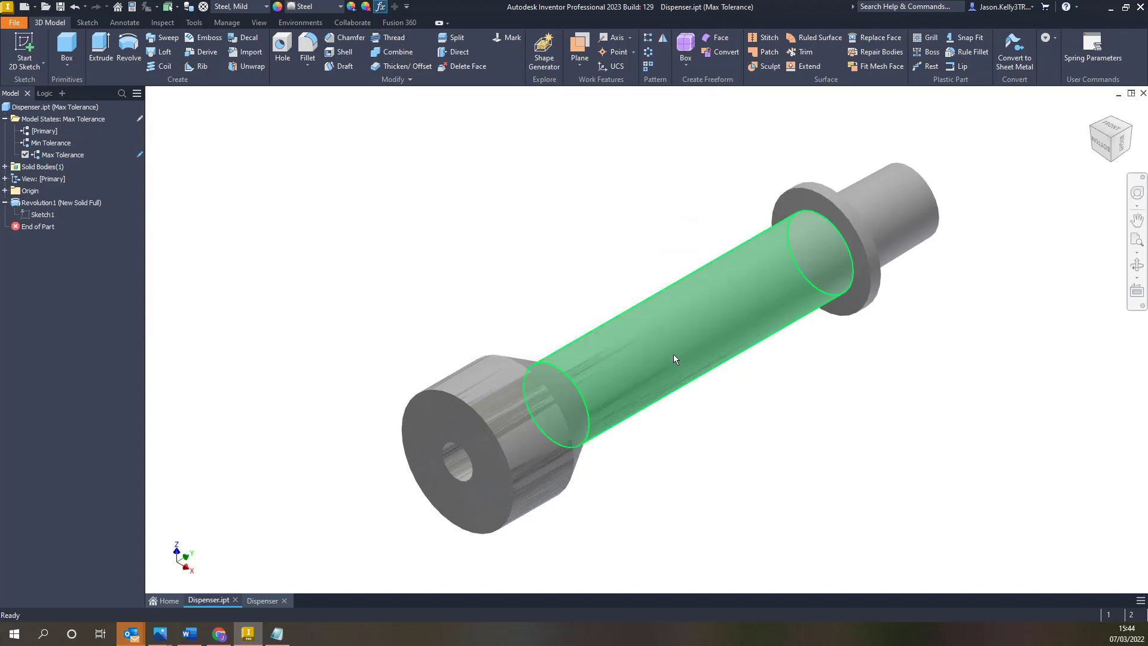
{"action": "left_click", "coordinate": [266, 599]}
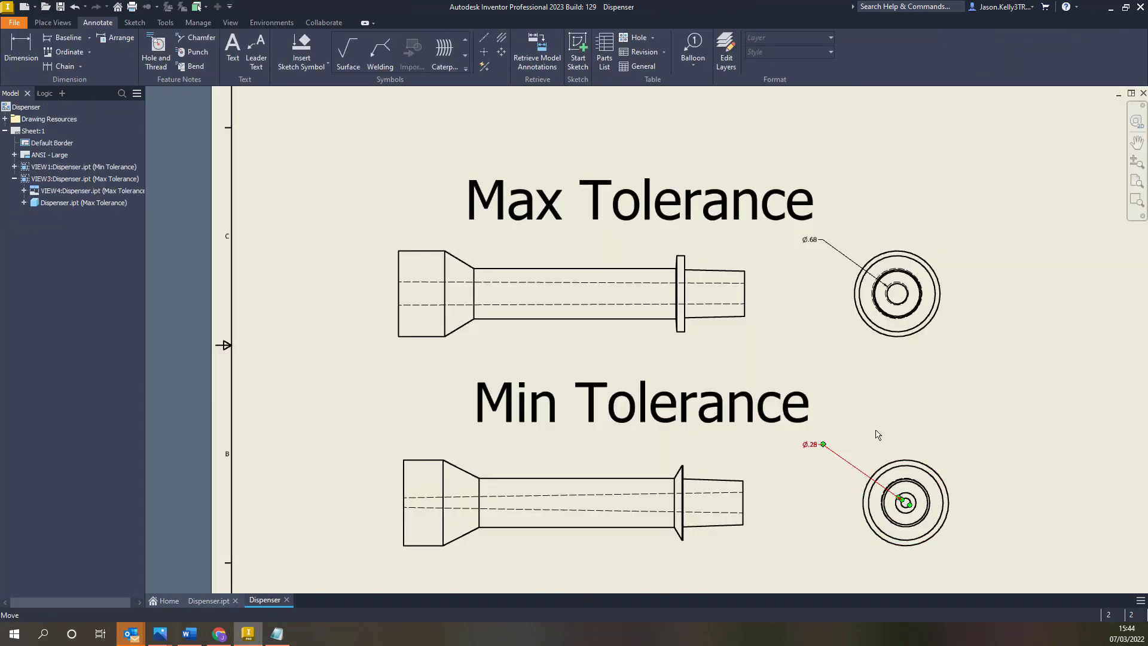
Step: Return to Dispenser.ipt and bring up the Model States context menu
{"action": "left_click", "coordinate": [206, 601]}
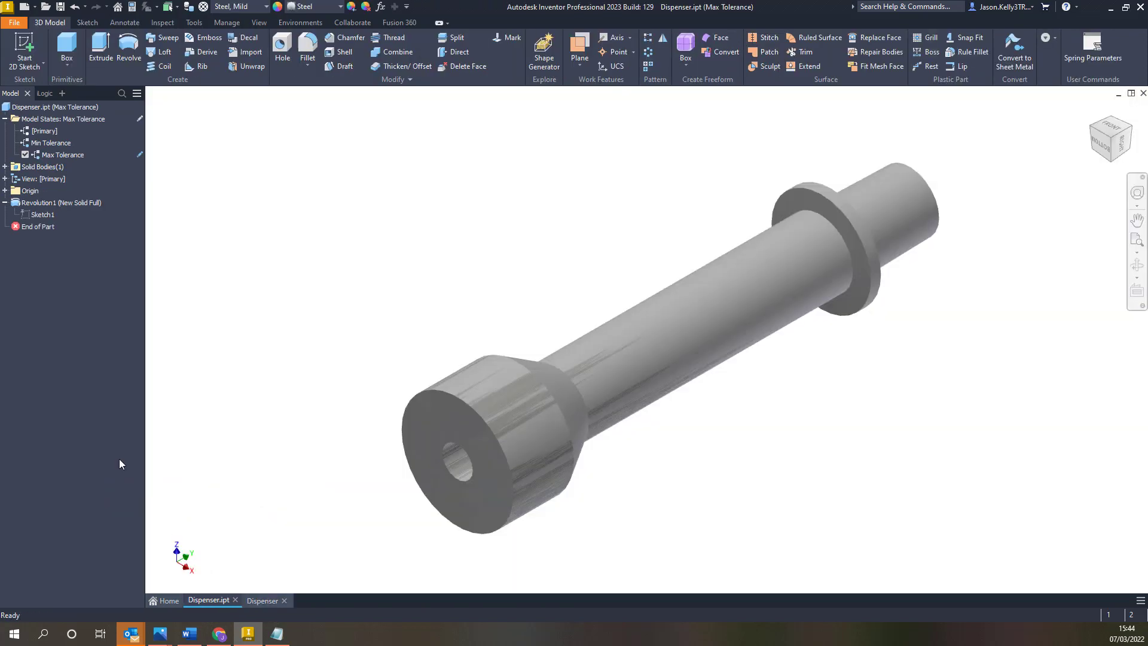
{"action": "right_click", "coordinate": [41, 119]}
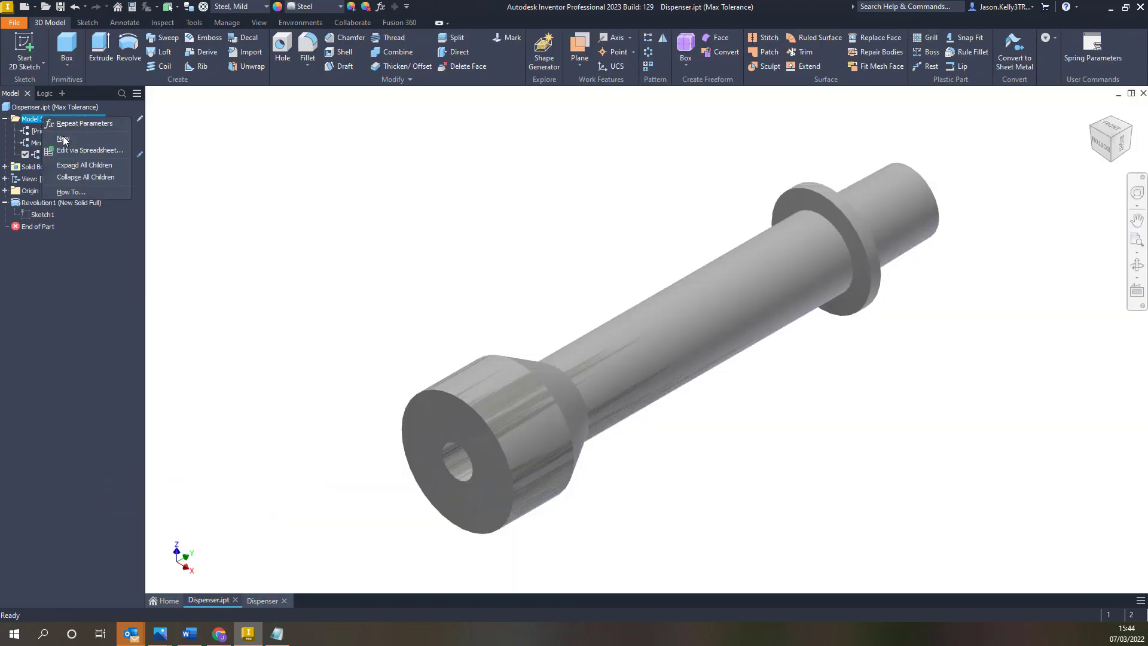
Step: Choose Edit via Spreadsheet for the model states and acknowledge the notice
{"action": "left_click", "coordinate": [73, 154]}
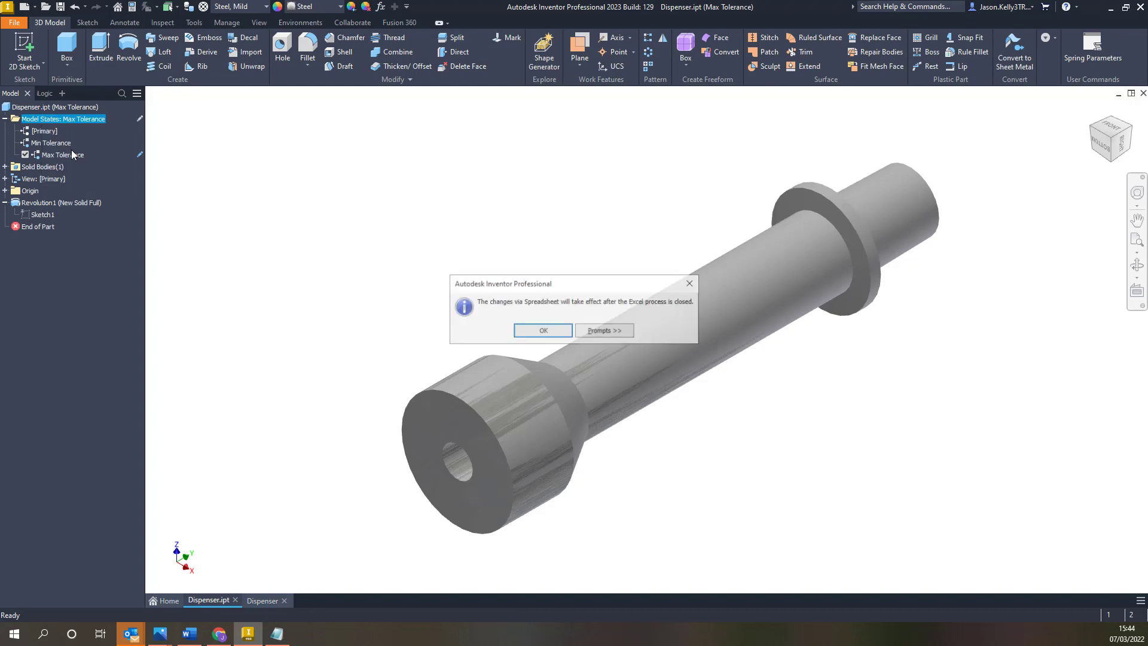
{"action": "left_click", "coordinate": [553, 330]}
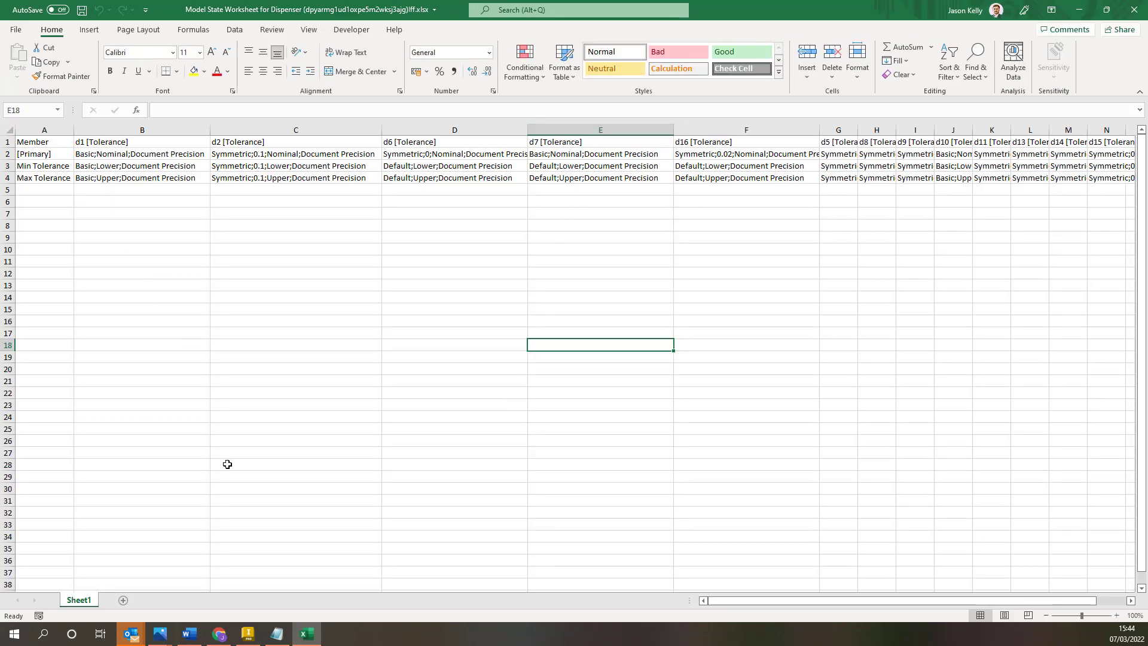
Step: Show Dispenser-params.xml in Notepad and highlight d2's tolerance line
{"action": "left_click", "coordinate": [278, 635]}
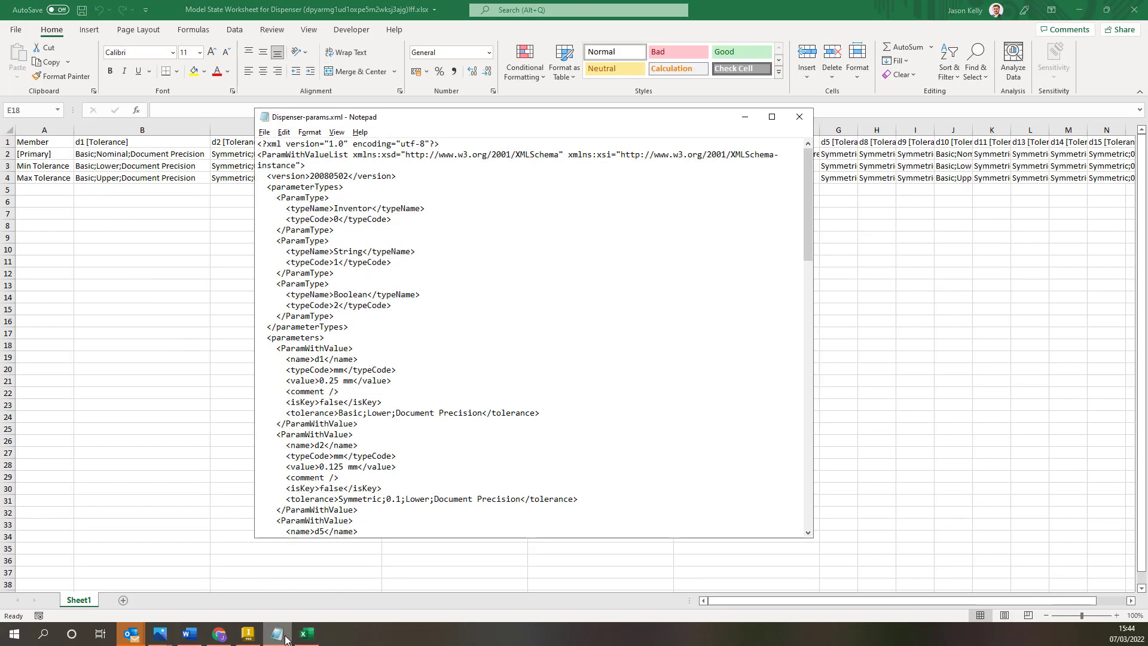
{"action": "left_click_drag", "start_coordinate": [606, 500], "coordinate": [282, 499]}
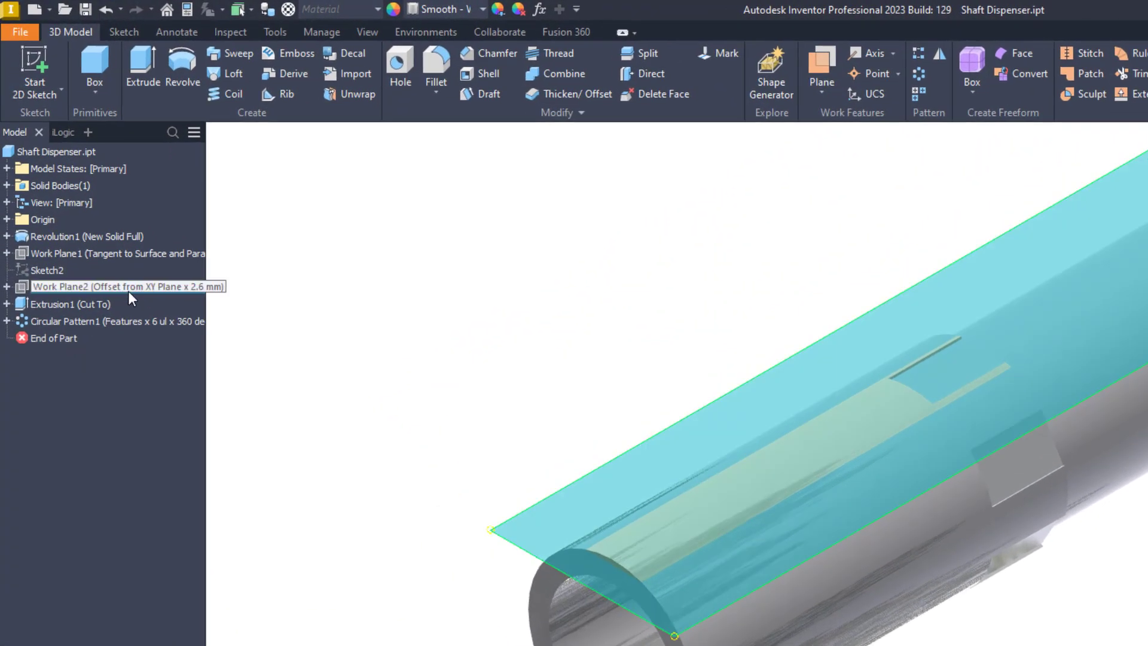
Step: Browse Work Plane2's relationships through Extrusion1 and Sketch2, then edit parent Revolution1
{"action": "right_click", "coordinate": [128, 290]}
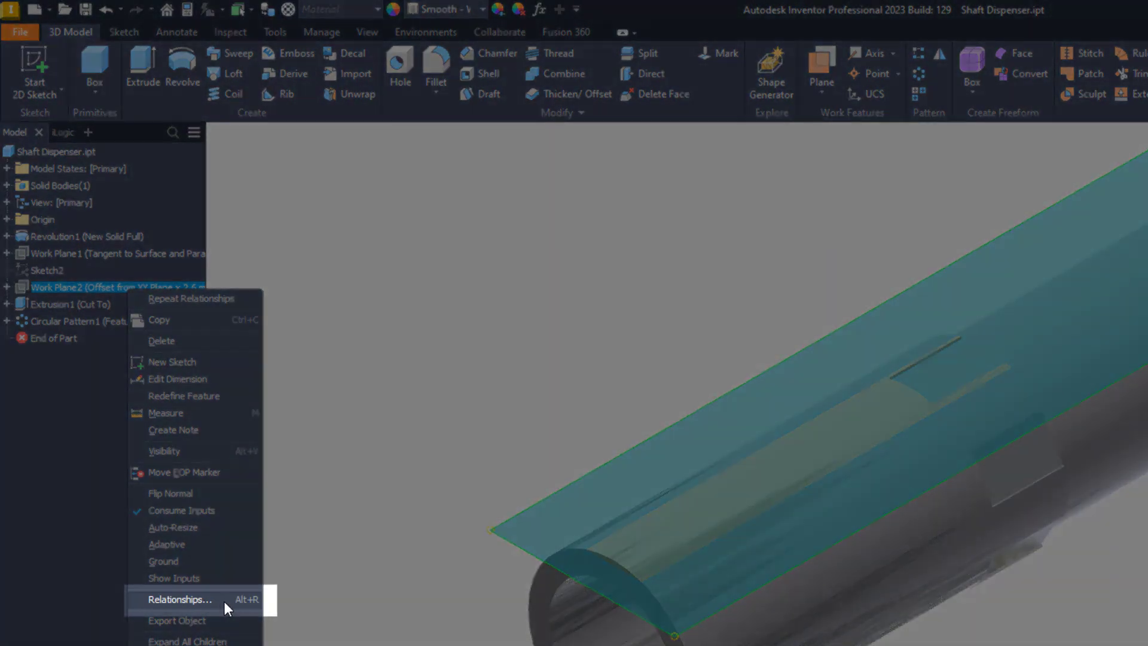
{"action": "left_click", "coordinate": [224, 601]}
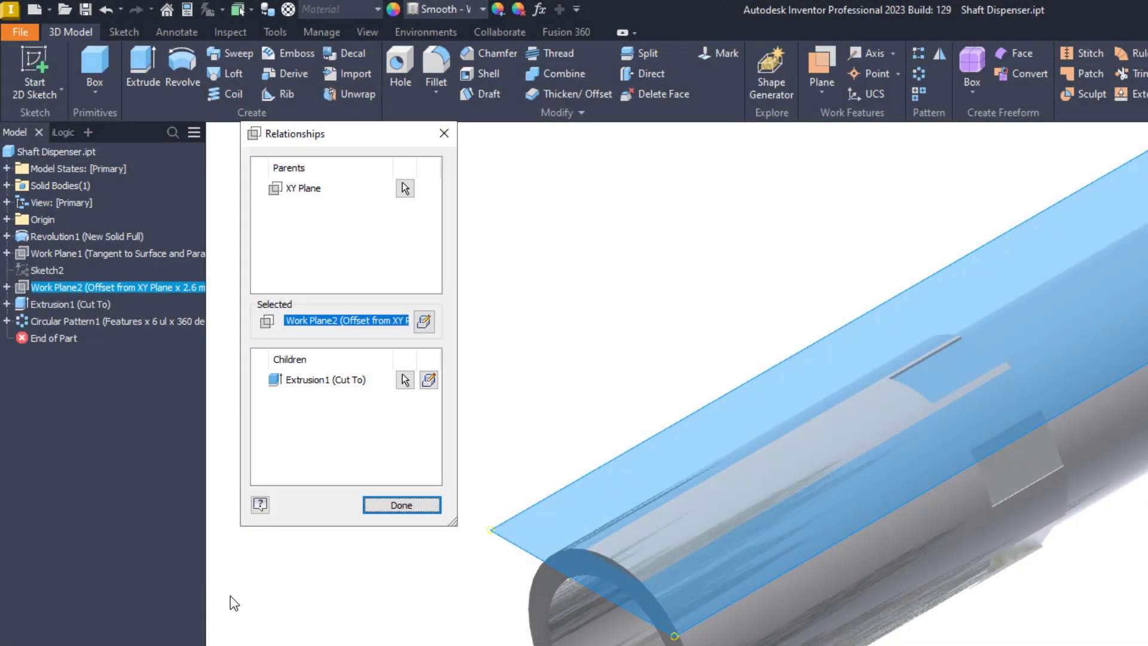
{"action": "left_click", "coordinate": [405, 381]}
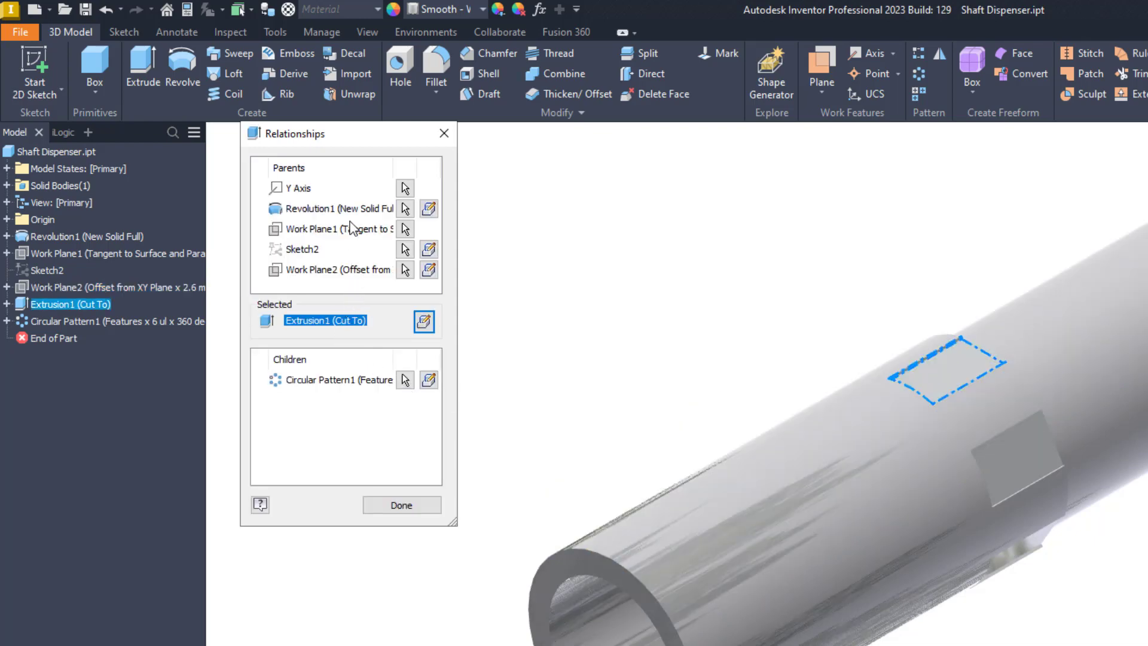
{"action": "left_click", "coordinate": [405, 380]}
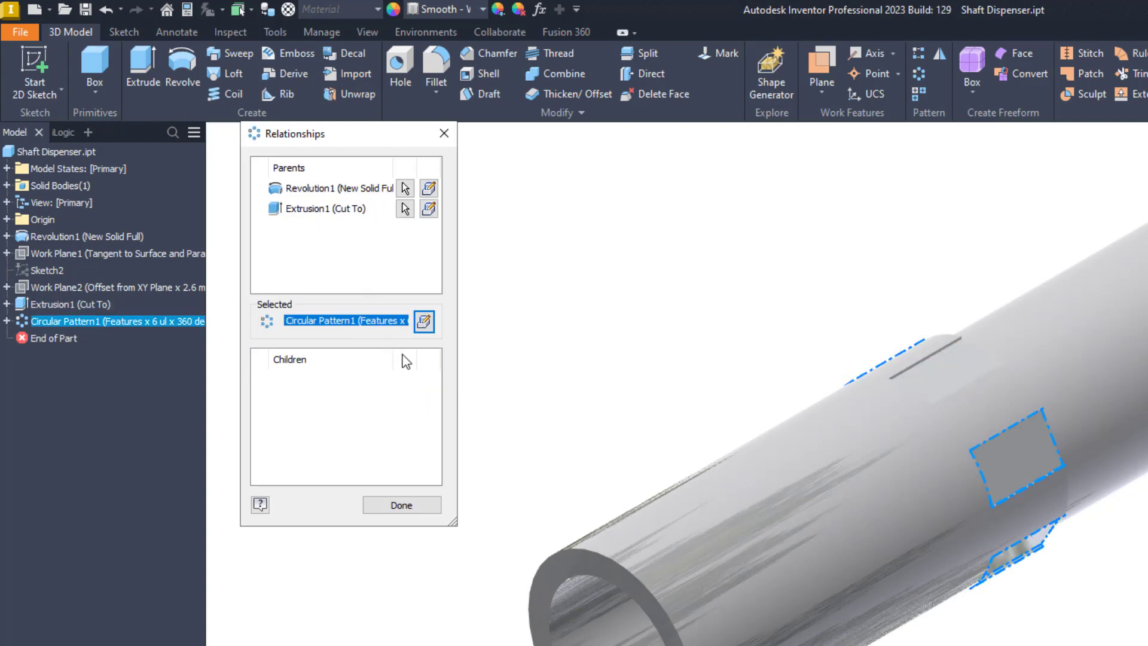
{"action": "left_click", "coordinate": [405, 209]}
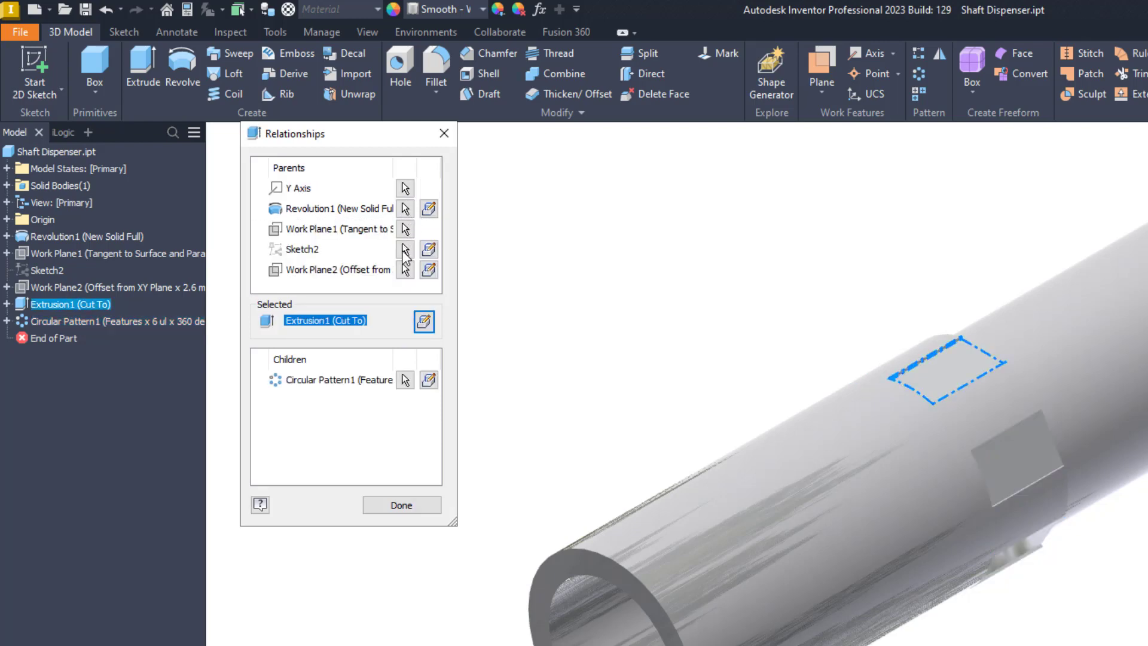
{"action": "left_click", "coordinate": [404, 250]}
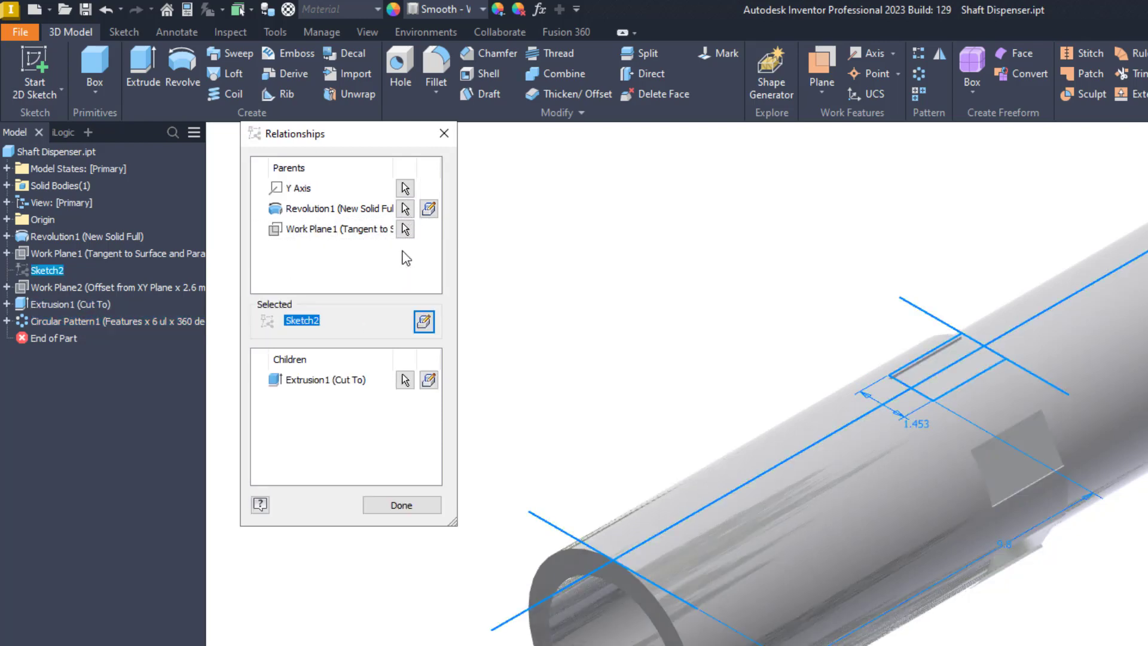
{"action": "left_click", "coordinate": [429, 209]}
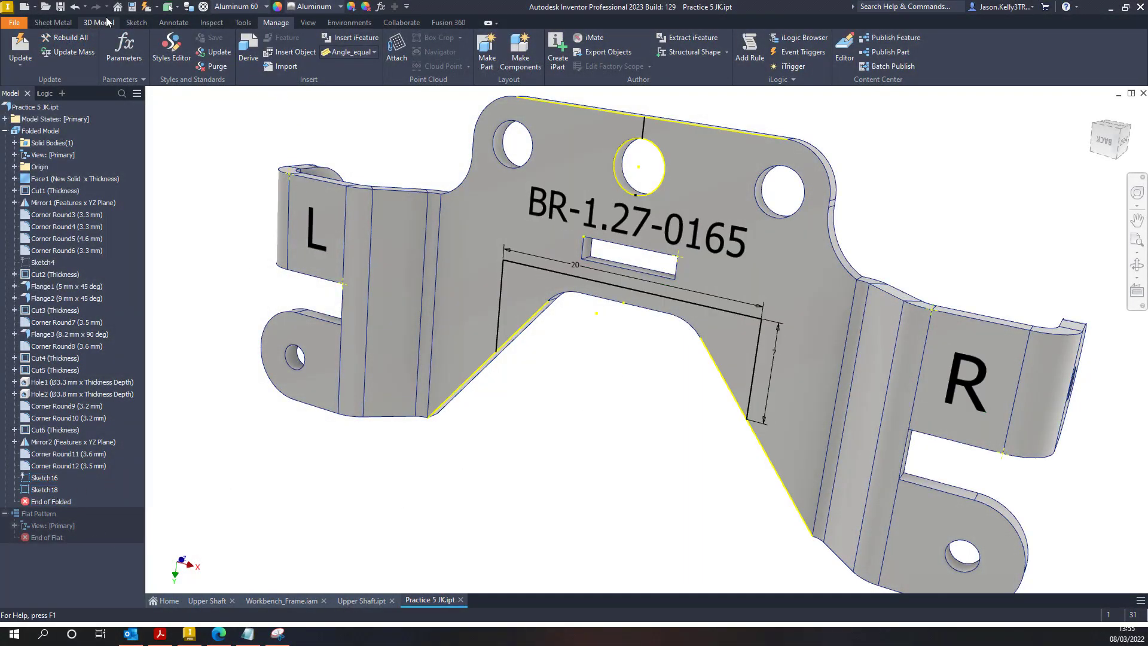
Step: Create a Mark feature on the BR-1.27-0165 text set to Mark Through
{"action": "left_click", "coordinate": [52, 22]}
{"action": "left_click", "coordinate": [397, 39]}
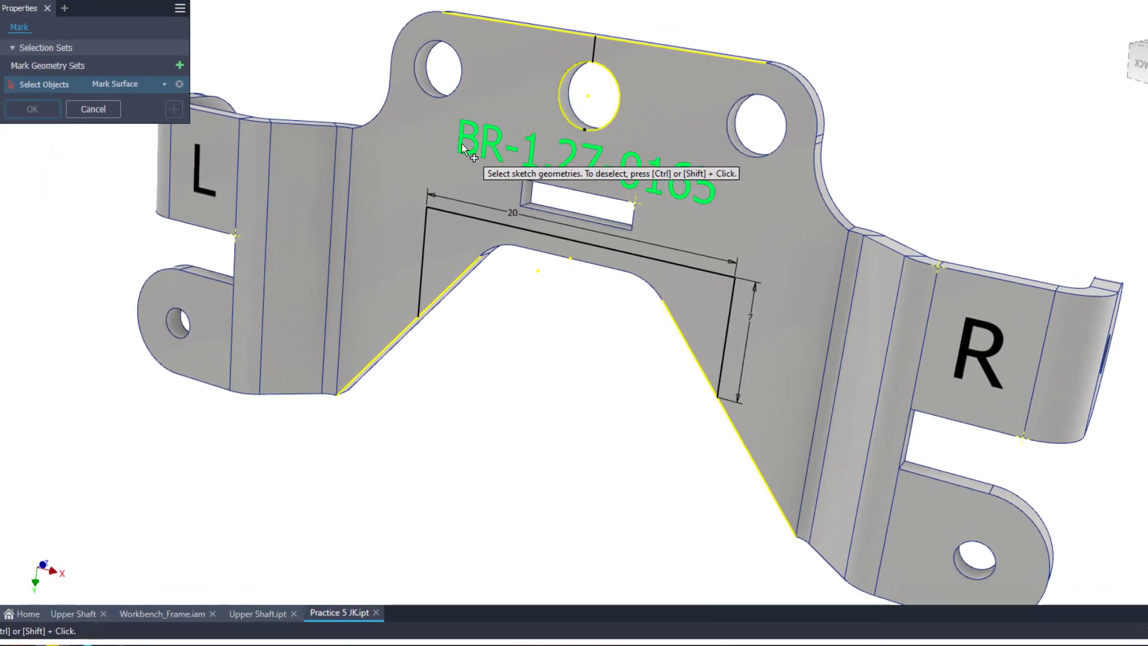
{"action": "left_click", "coordinate": [461, 143]}
{"action": "left_click", "coordinate": [149, 81]}
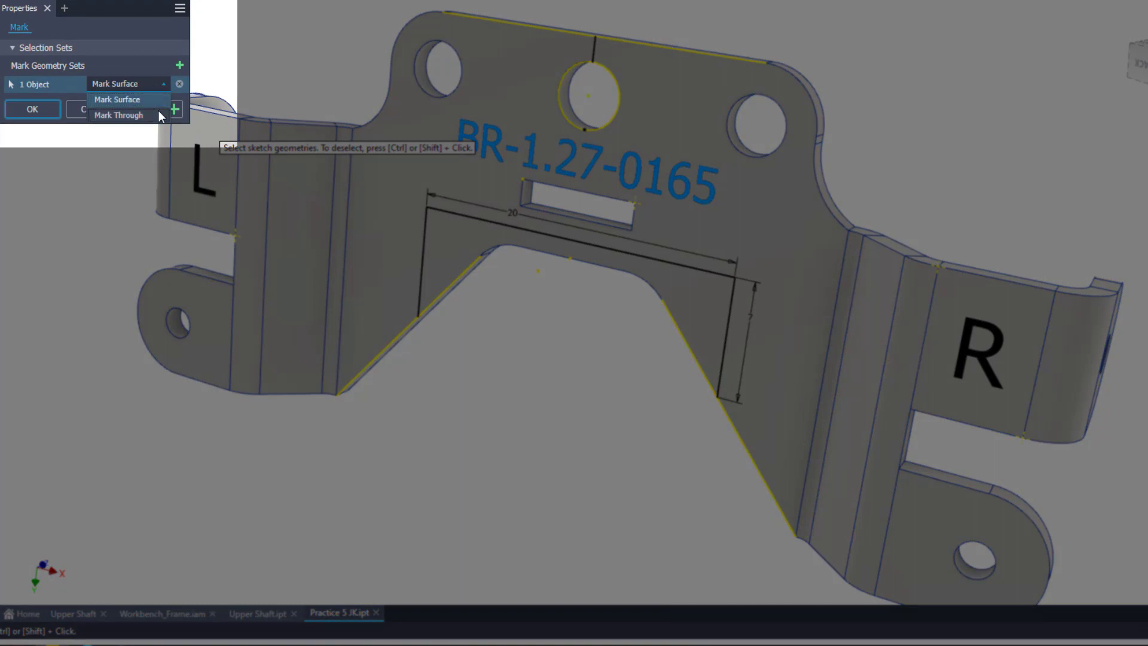
{"action": "left_click", "coordinate": [156, 113]}
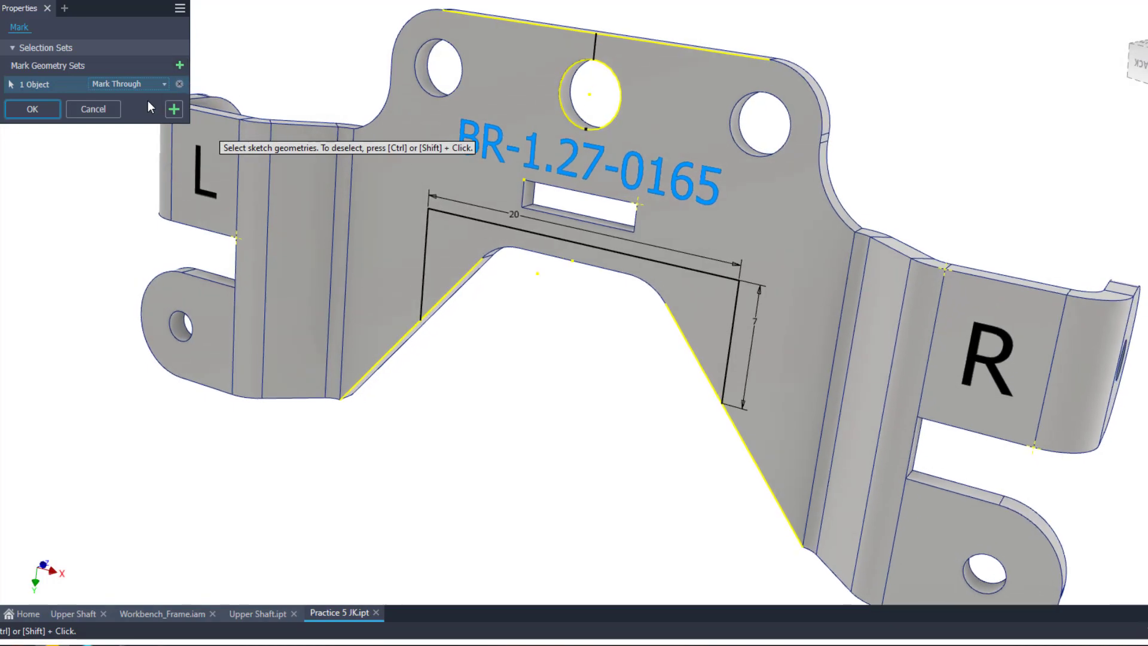
Step: Add a second set with the three sketch lines marked as Mark Surface
{"action": "left_click", "coordinate": [179, 66]}
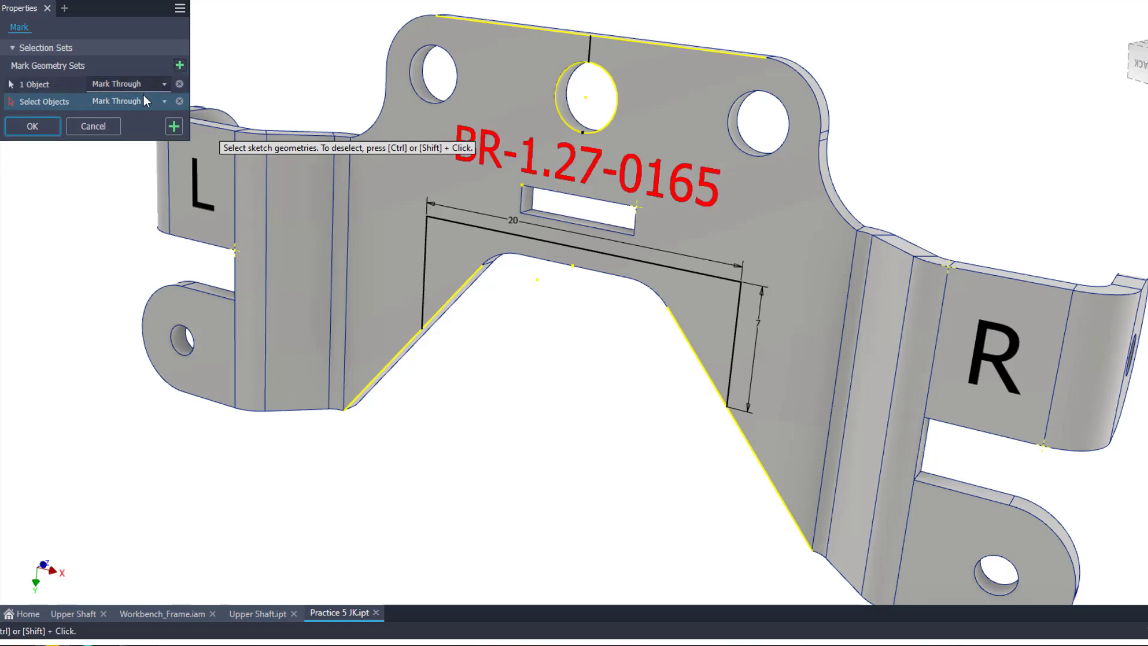
{"action": "left_click", "coordinate": [428, 234]}
{"action": "left_click", "coordinate": [444, 221]}
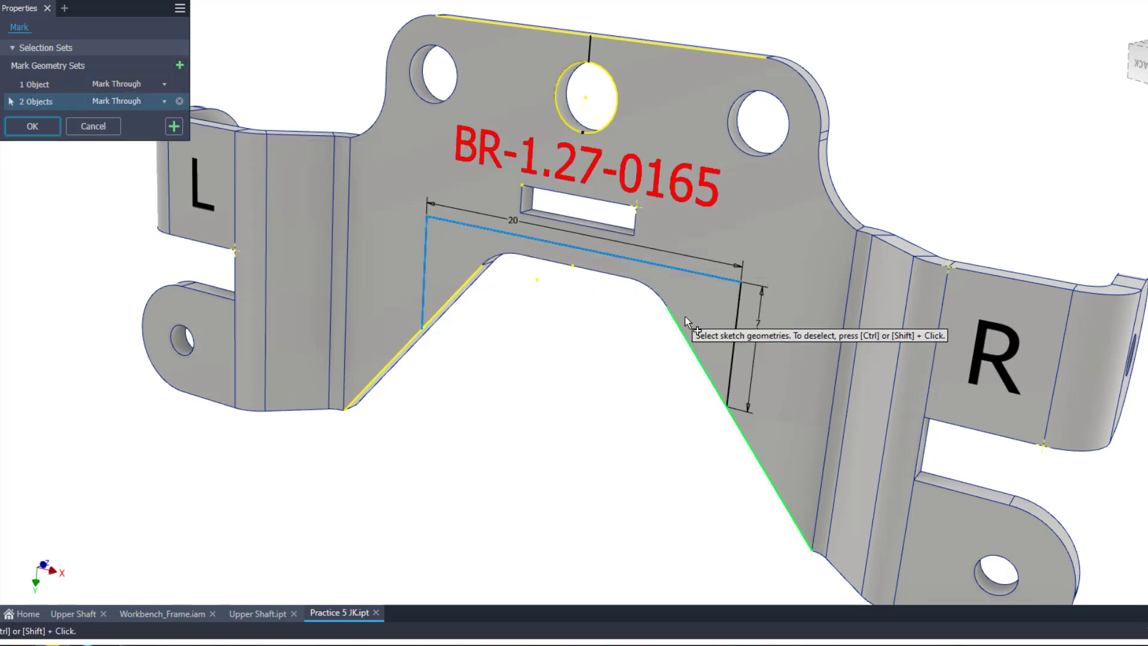
{"action": "left_click", "coordinate": [738, 314]}
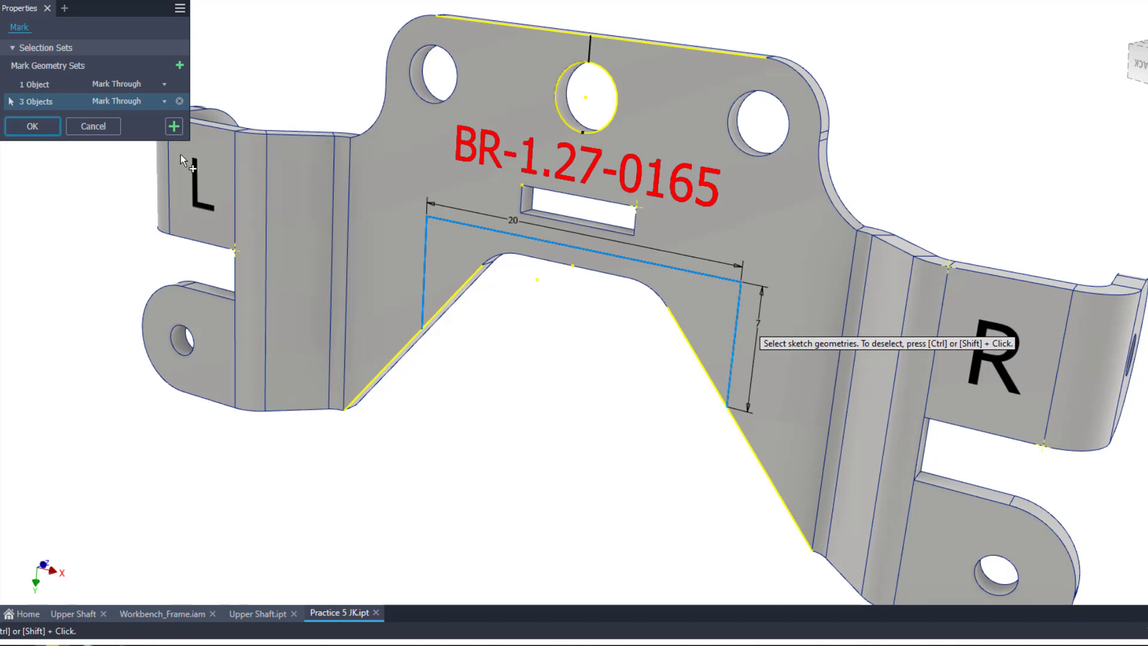
{"action": "left_click", "coordinate": [136, 102]}
{"action": "left_click", "coordinate": [131, 117]}
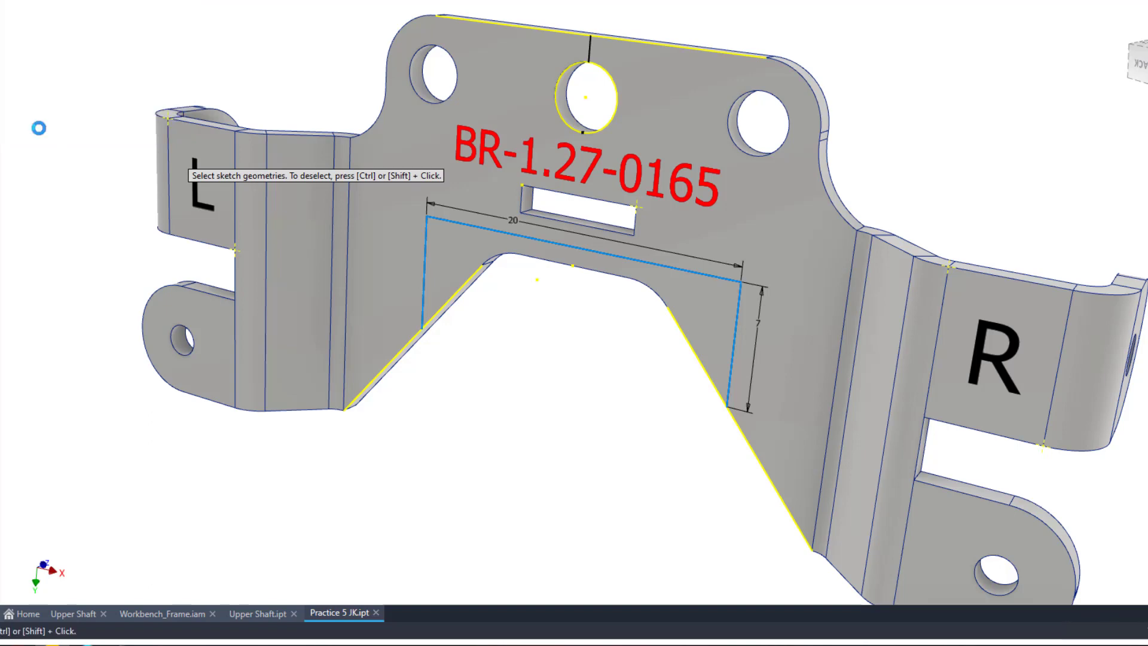
{"action": "middle_click_drag", "start_coordinate": [78, 155], "coordinate": [192, 242], "text": "shift"}
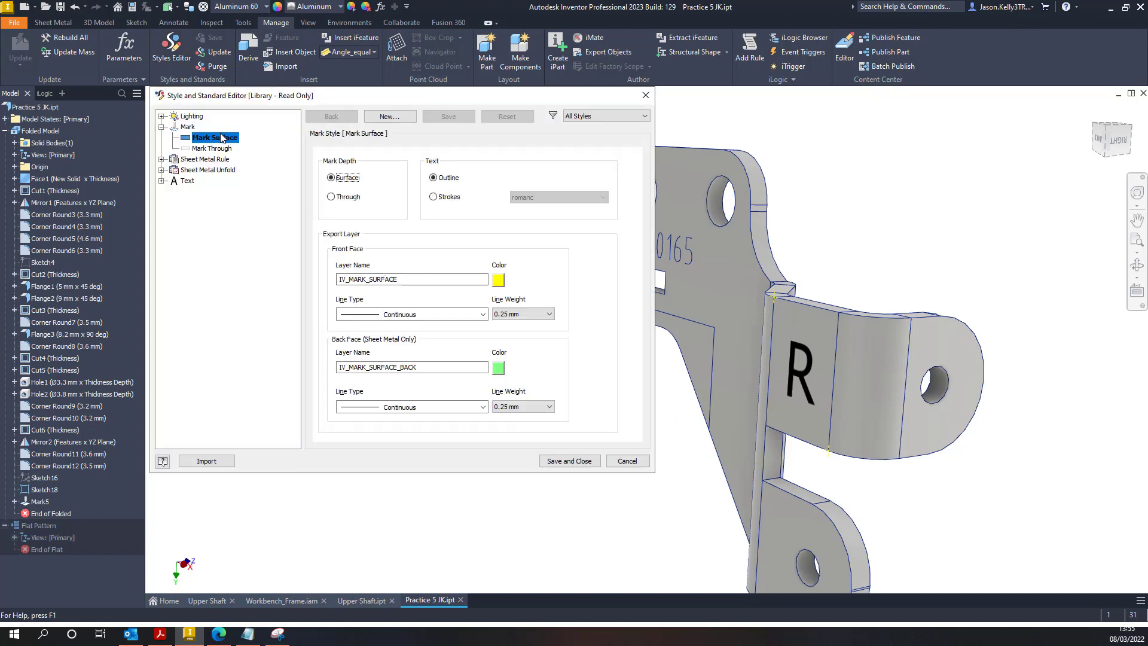
Step: Create a Custom Mark style from Mark Surface with simplex strokes and a red front colour
{"action": "right_click", "coordinate": [221, 138]}
{"action": "left_click", "coordinate": [250, 160]}
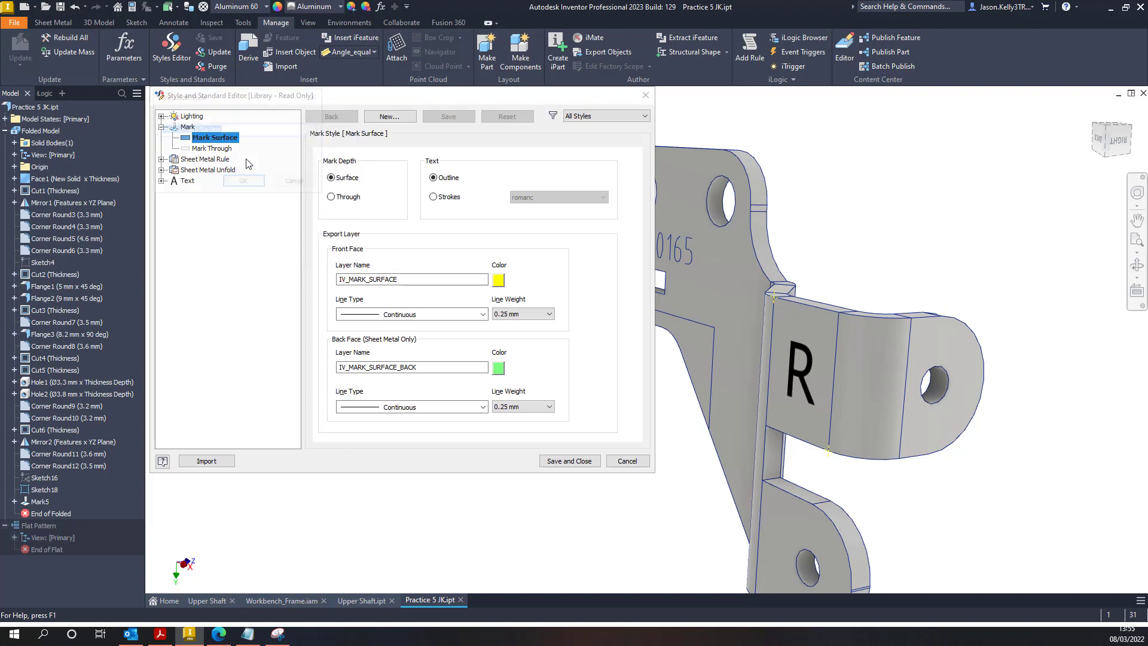
{"action": "type", "text": "Custom Mark"}
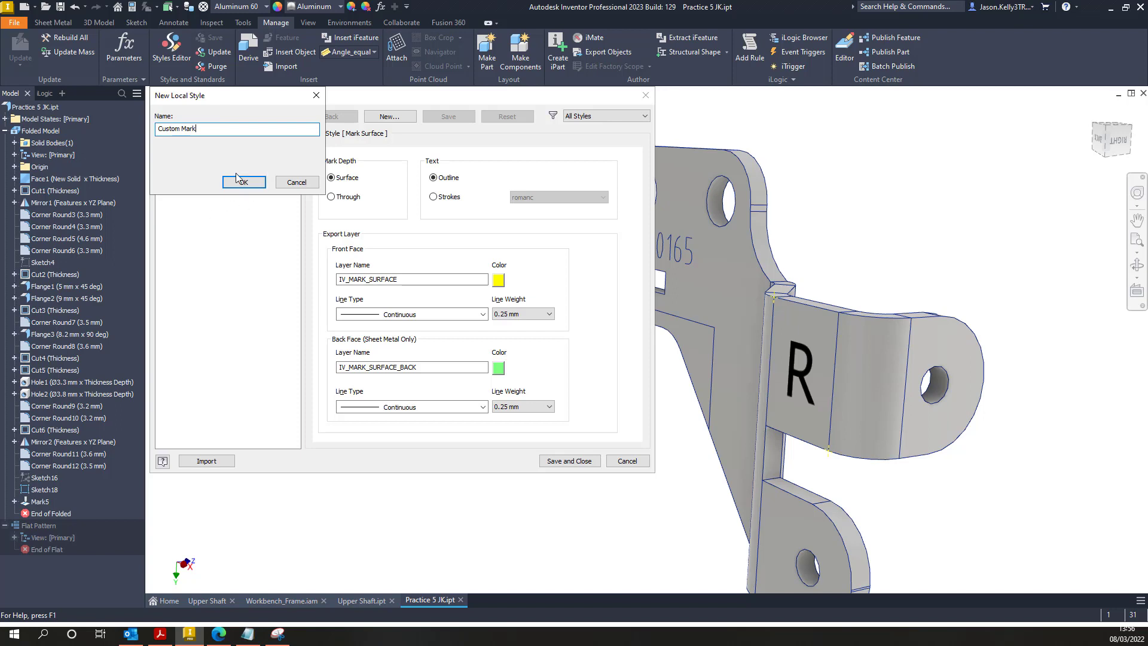
{"action": "left_click", "coordinate": [242, 181]}
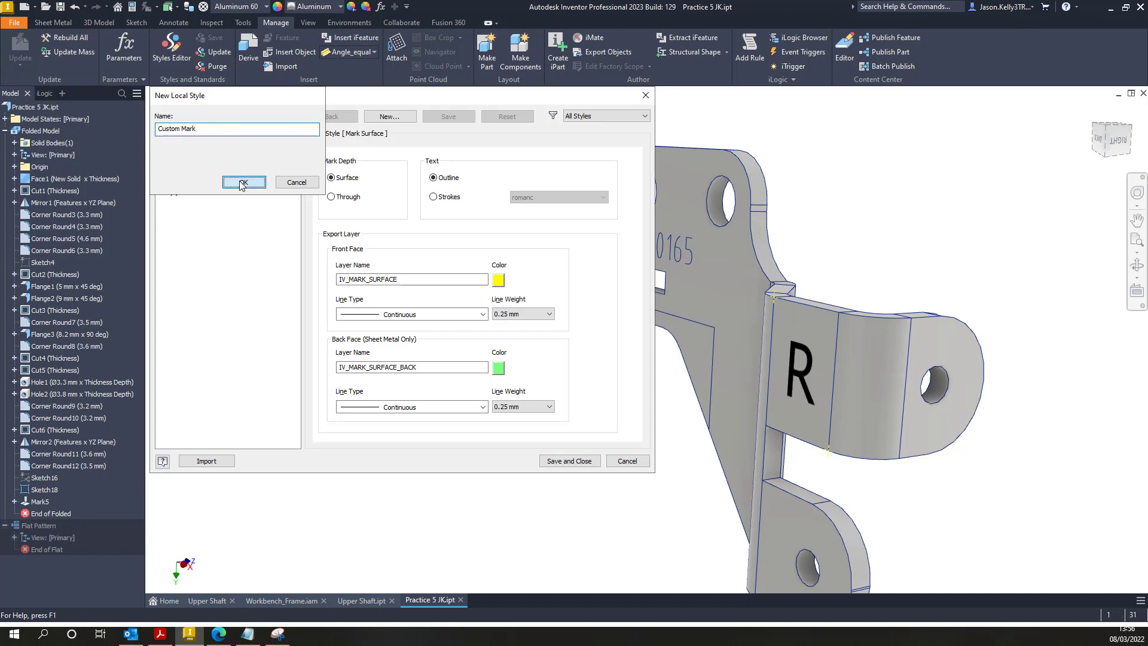
{"action": "left_click", "coordinate": [440, 197]}
{"action": "left_click", "coordinate": [534, 197]}
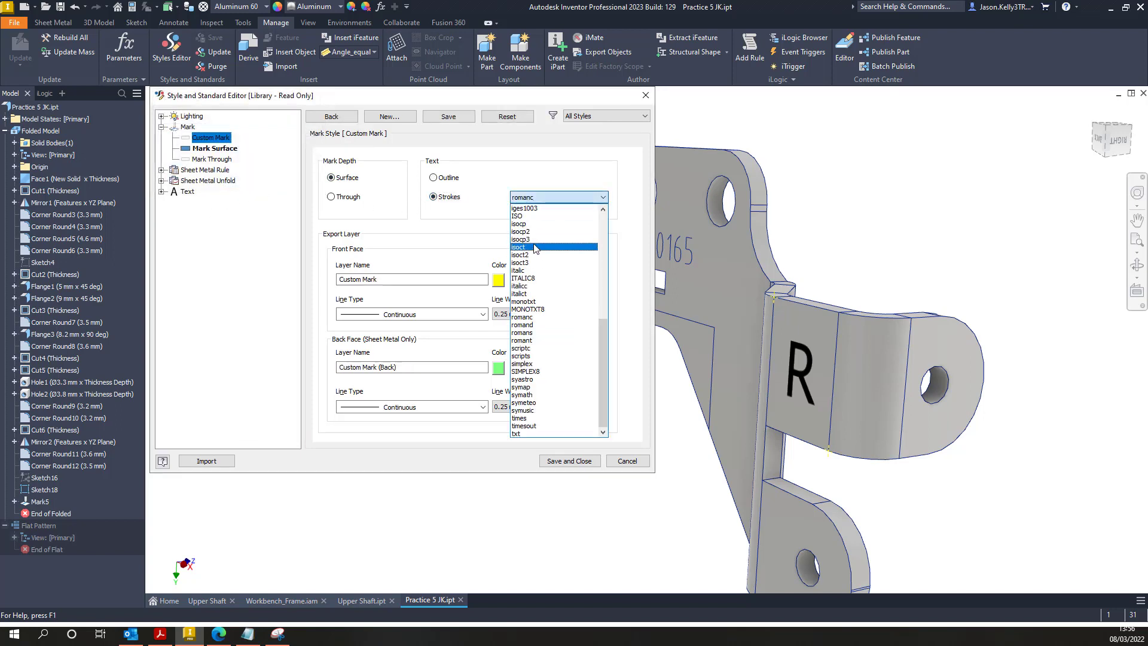
{"action": "left_click", "coordinate": [536, 364]}
{"action": "left_click", "coordinate": [498, 280]}
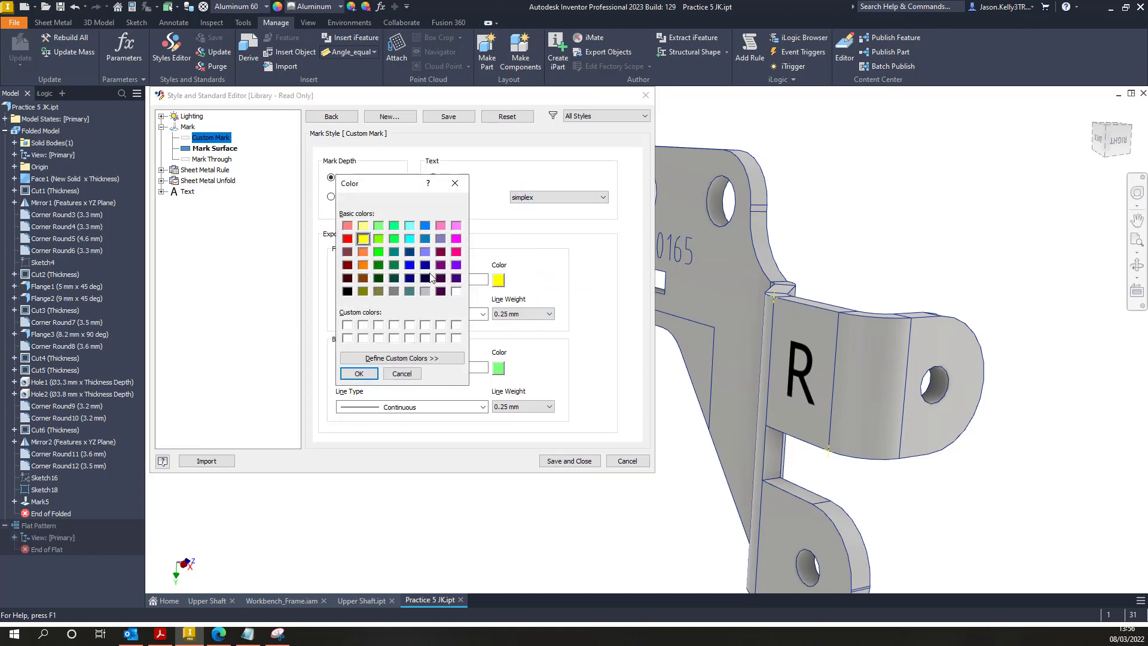
{"action": "left_click", "coordinate": [347, 239]}
{"action": "left_click", "coordinate": [358, 373]}
{"action": "left_click", "coordinate": [568, 460]}
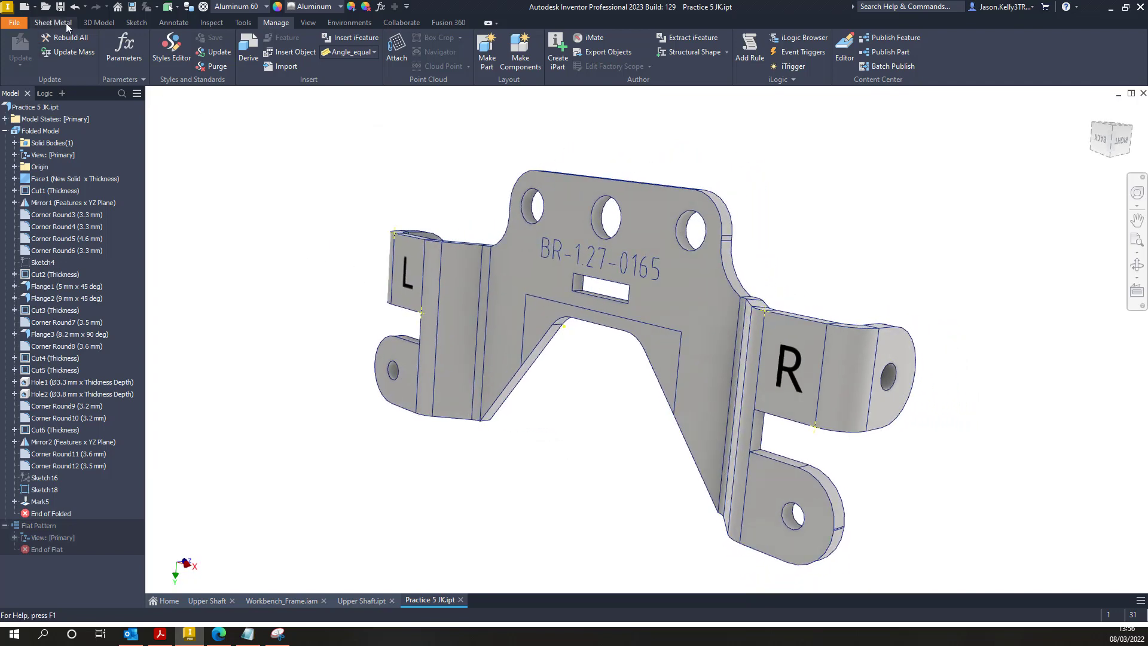
Step: Mark the L and R letters on the bracket using the Custom Mark style
{"action": "left_click", "coordinate": [67, 27]}
{"action": "left_click", "coordinate": [394, 38]}
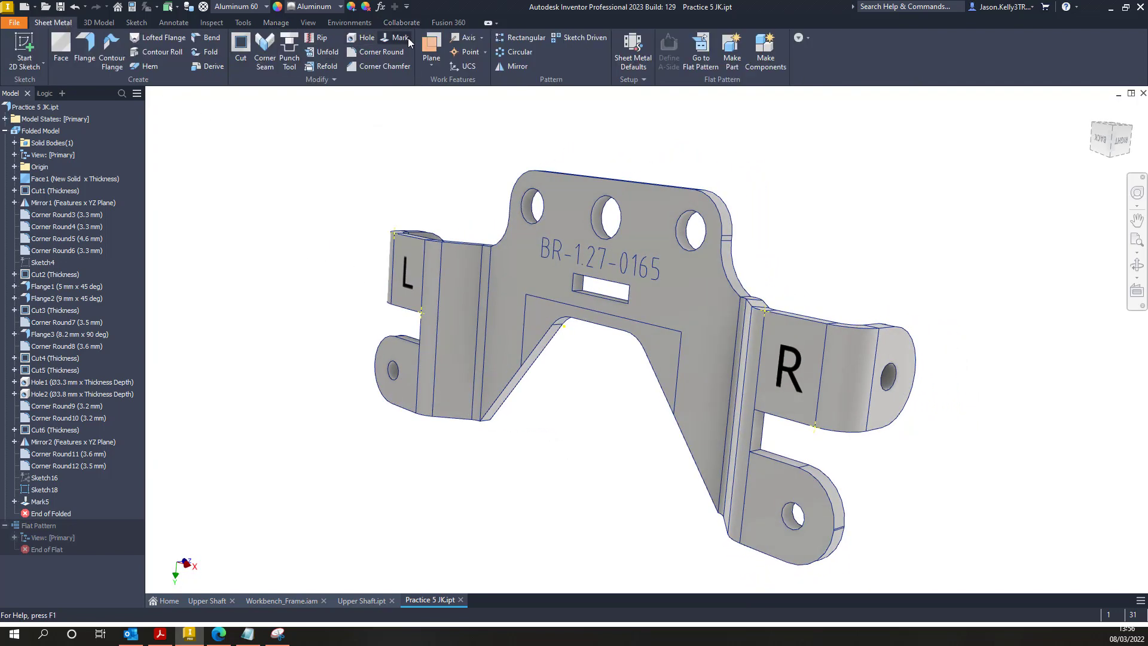
{"action": "left_click", "coordinate": [407, 272]}
{"action": "left_click", "coordinate": [795, 359]}
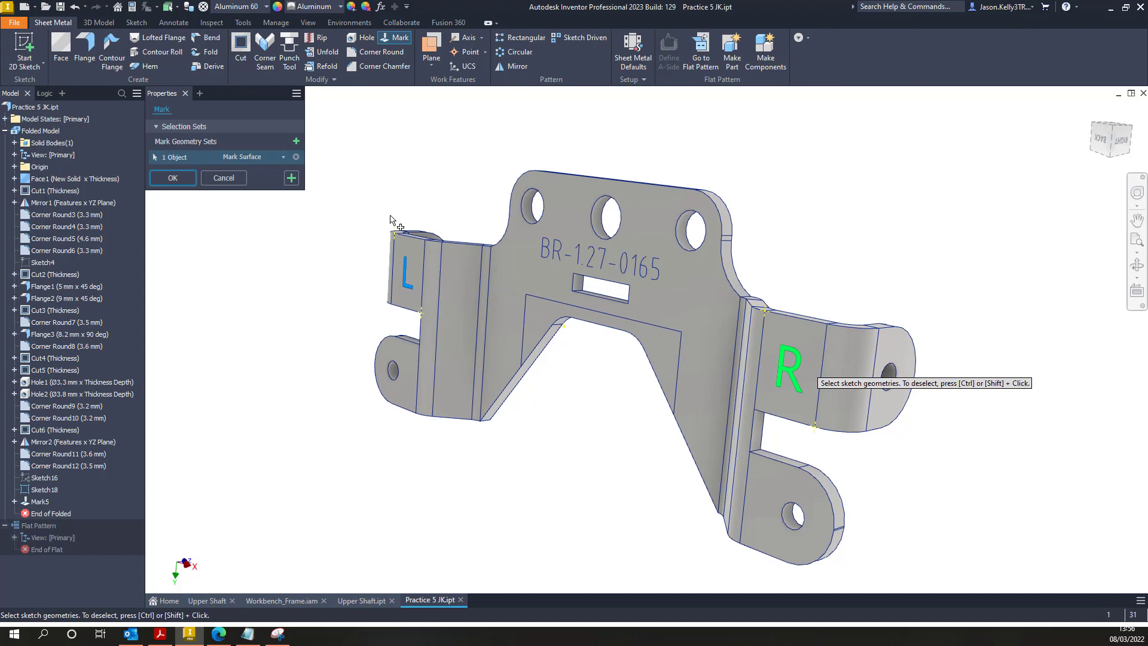
{"action": "left_click", "coordinate": [271, 156]}
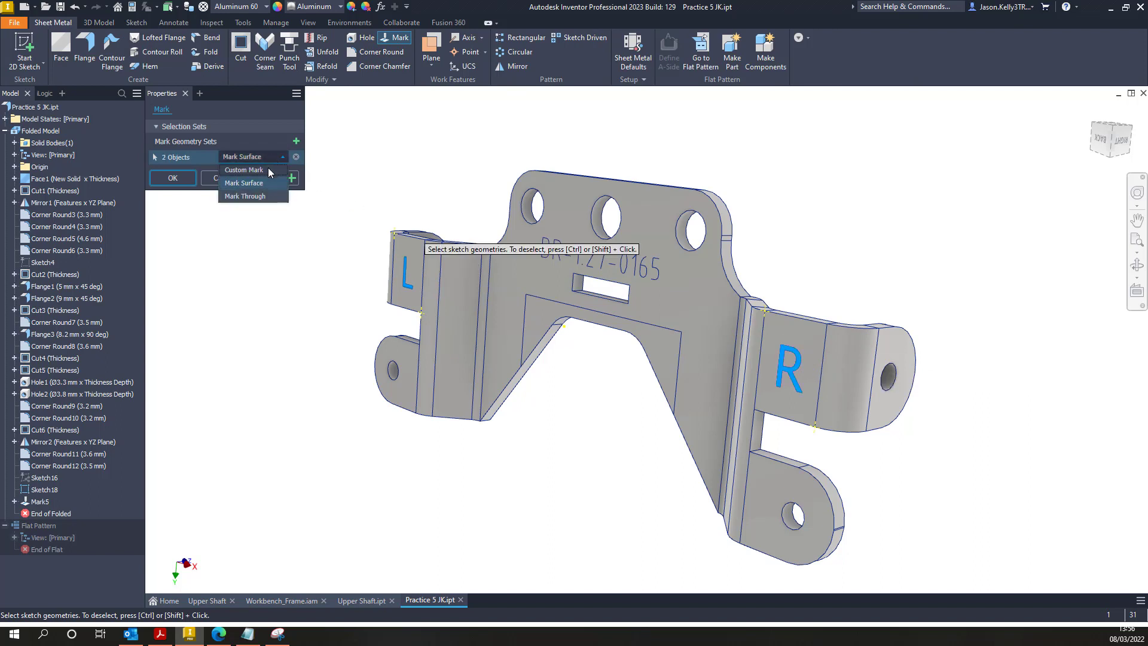
{"action": "left_click", "coordinate": [267, 170]}
{"action": "left_click", "coordinate": [173, 178]}
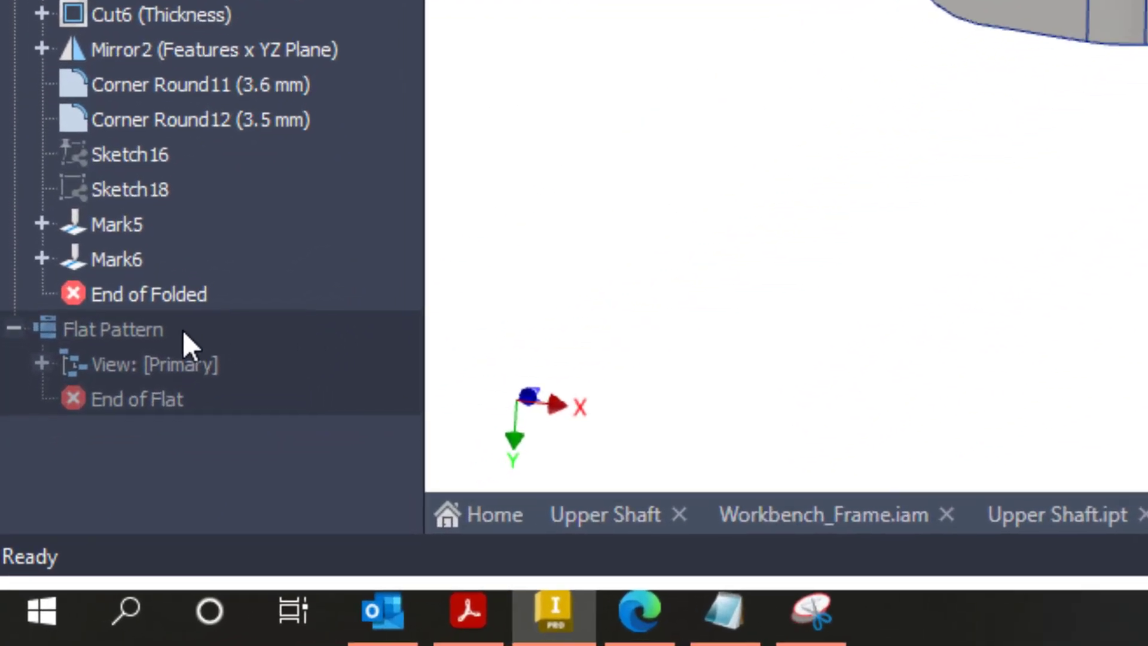
{"action": "right_click", "coordinate": [149, 327]}
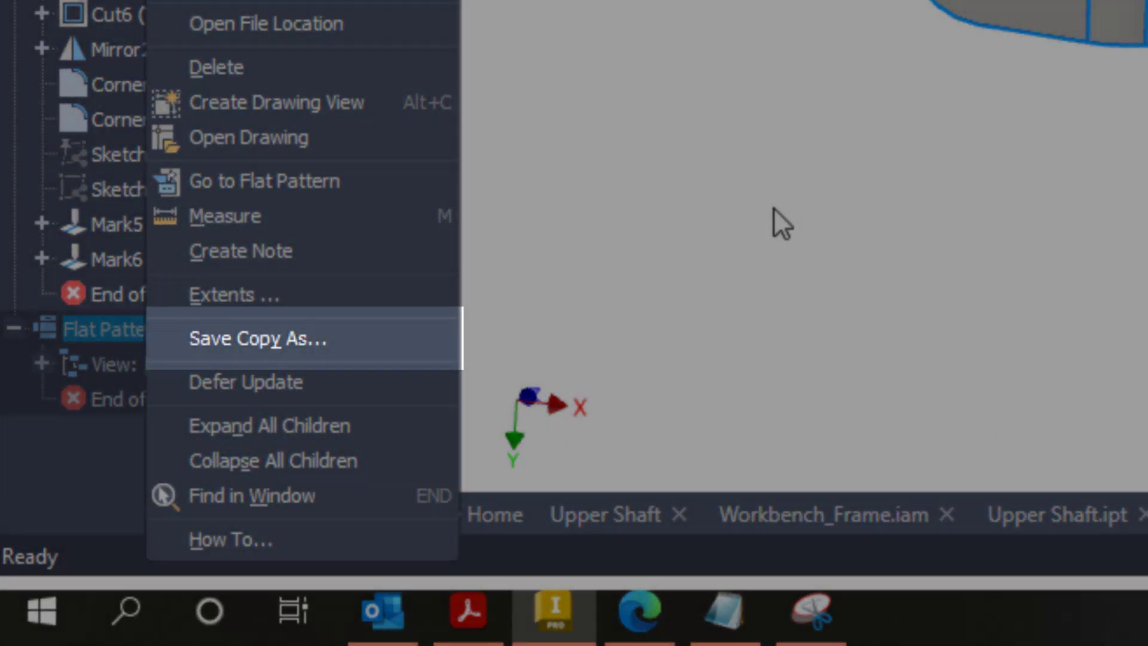
{"action": "key", "text": "Escape"}
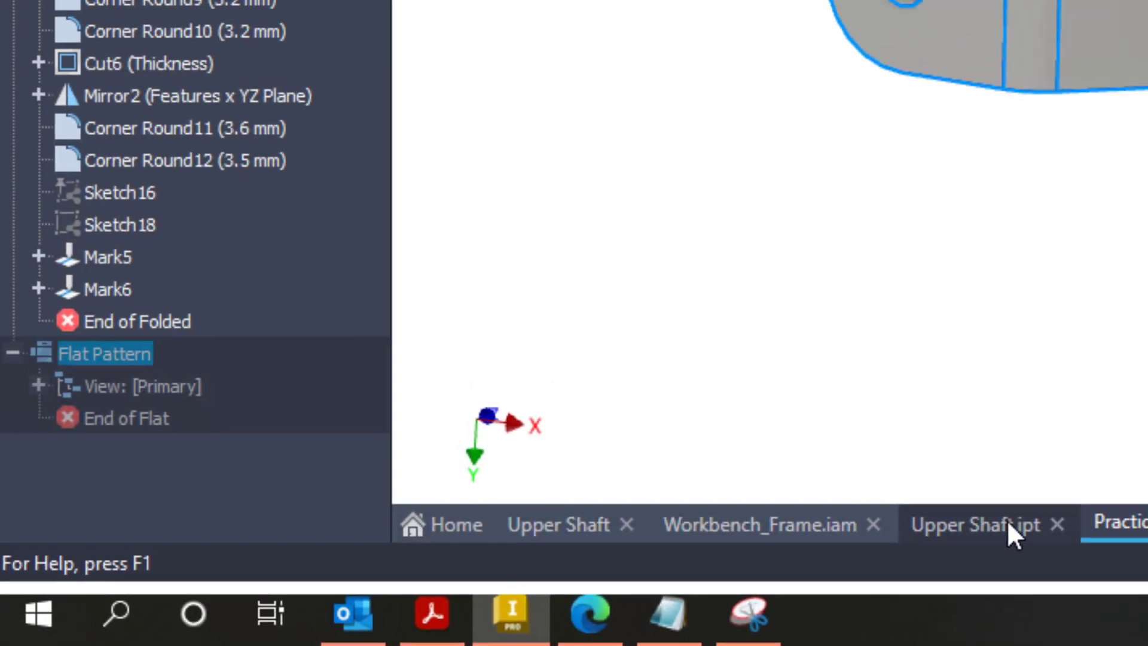
{"action": "left_click", "coordinate": [987, 534]}
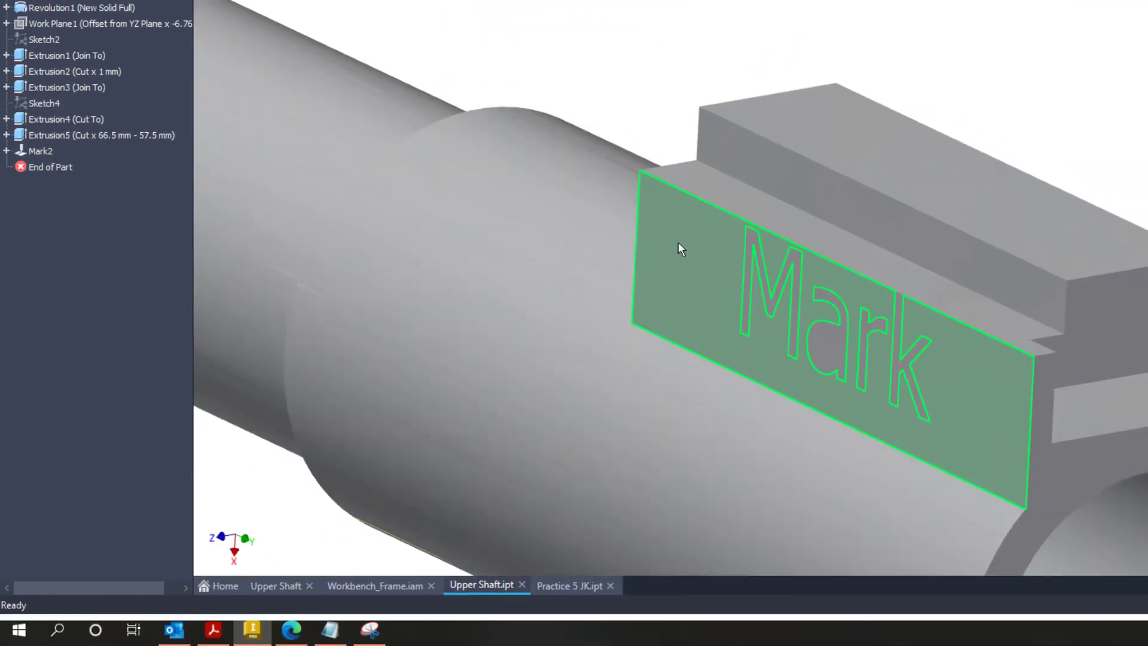
{"action": "right_click", "coordinate": [679, 239]}
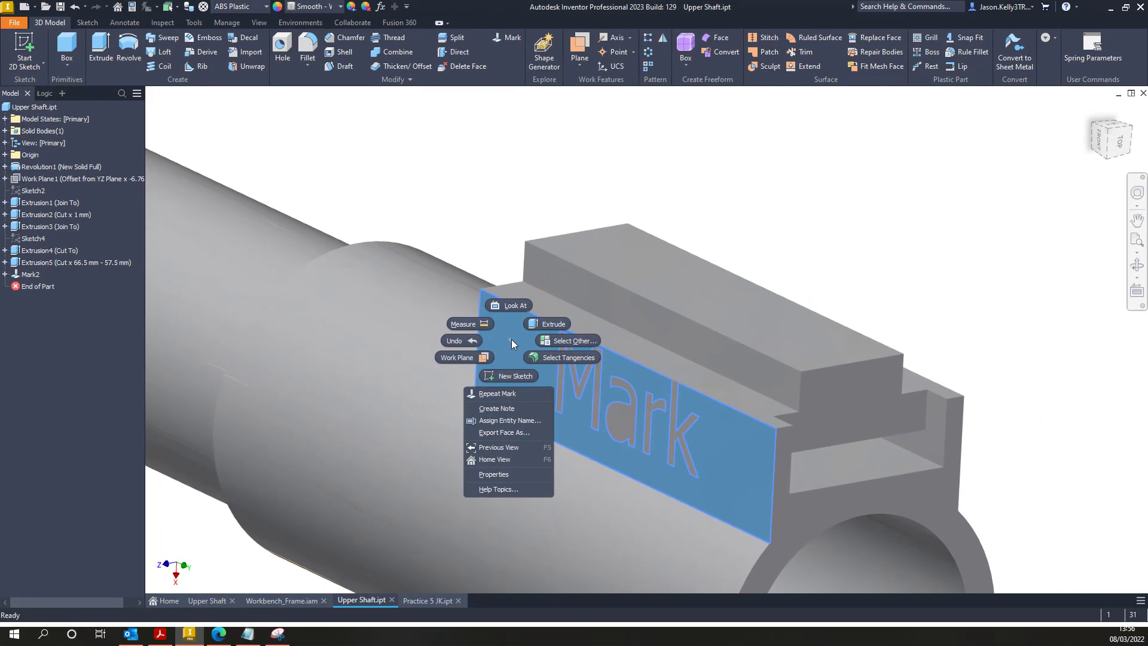
{"action": "key", "text": "Escape"}
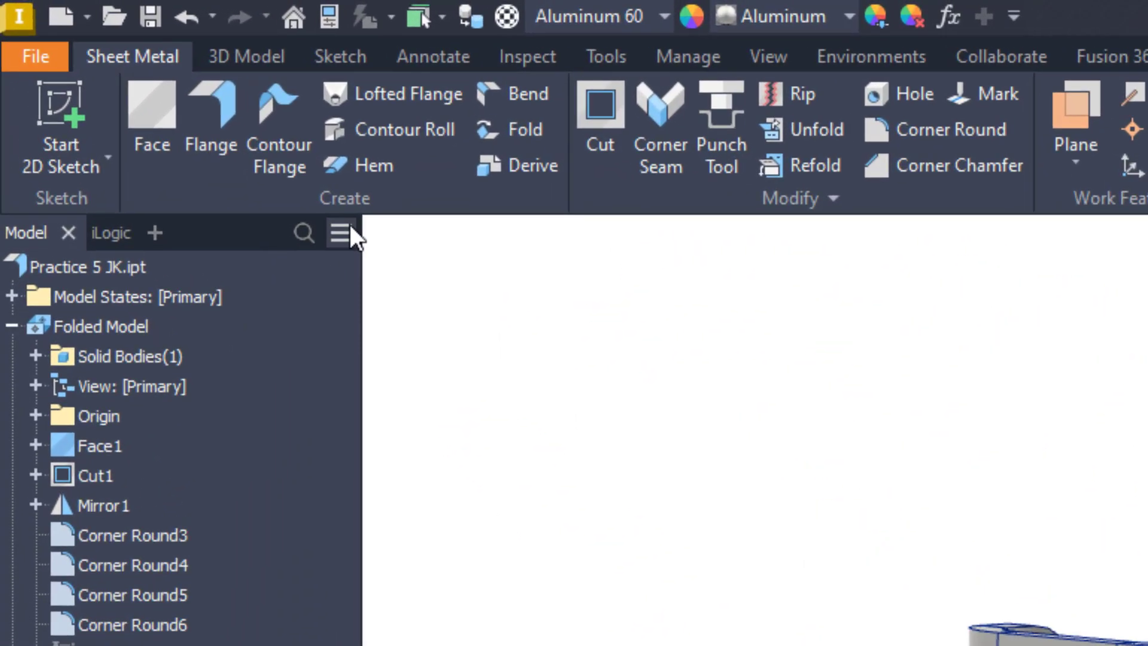
Step: Show extended feature names in the model browser
{"action": "left_click", "coordinate": [138, 92]}
{"action": "mouse_move", "coordinate": [411, 364]}
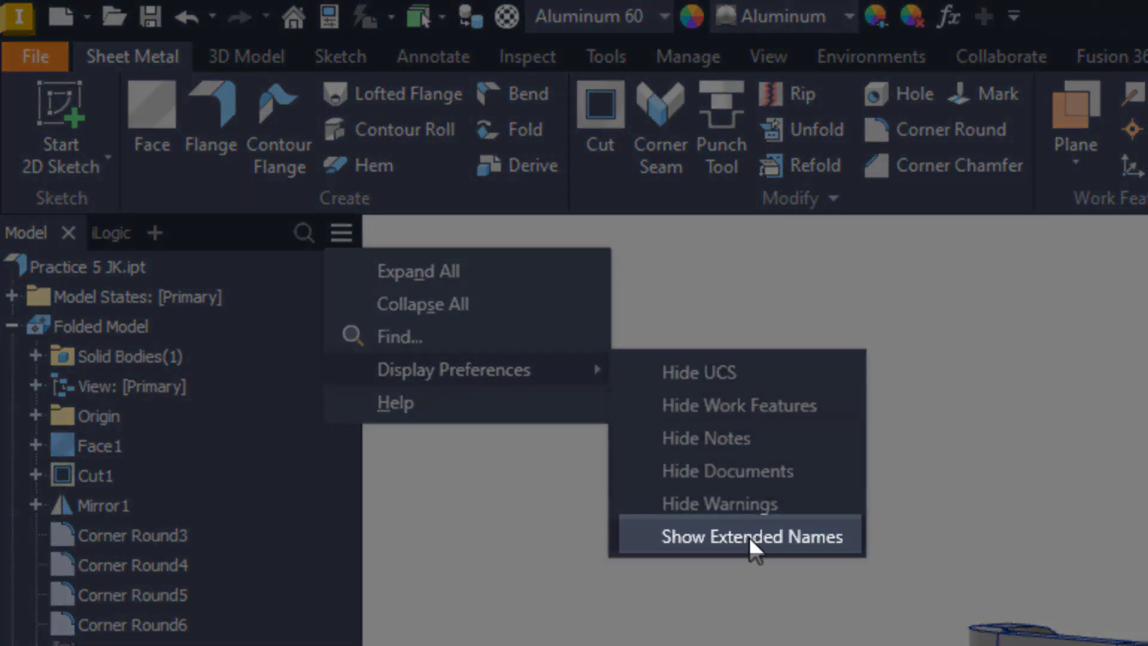
{"action": "left_click", "coordinate": [749, 536]}
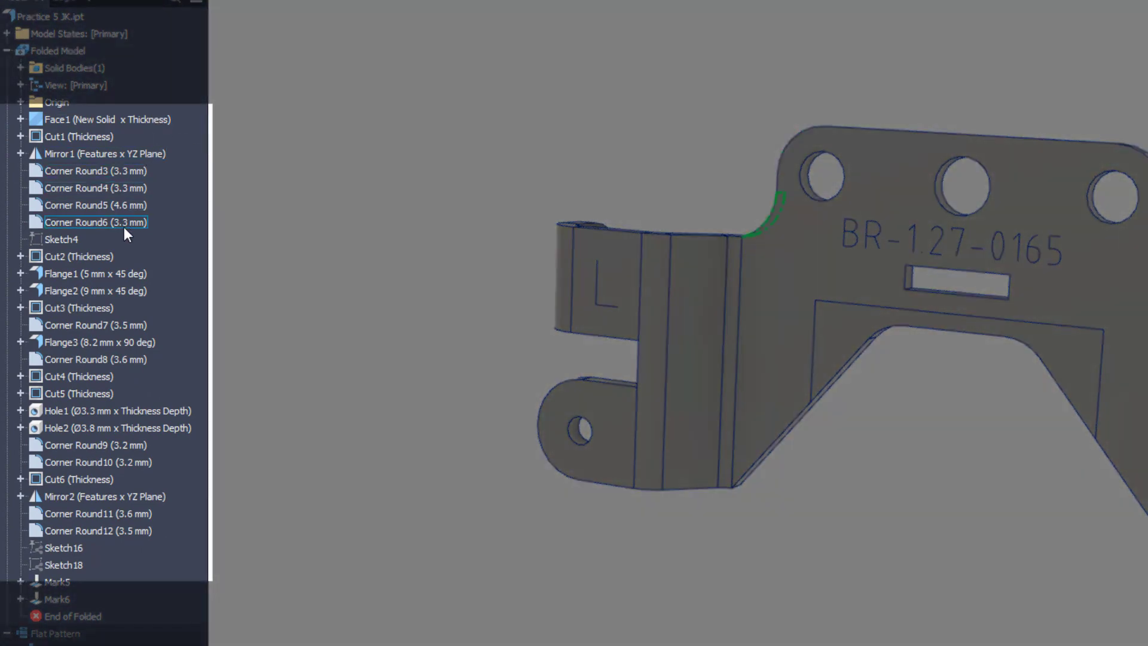
Step: Edit Corner Round6 and change its radius from 3.3 mm to 3.4 mm
{"action": "left_click", "coordinate": [122, 228]}
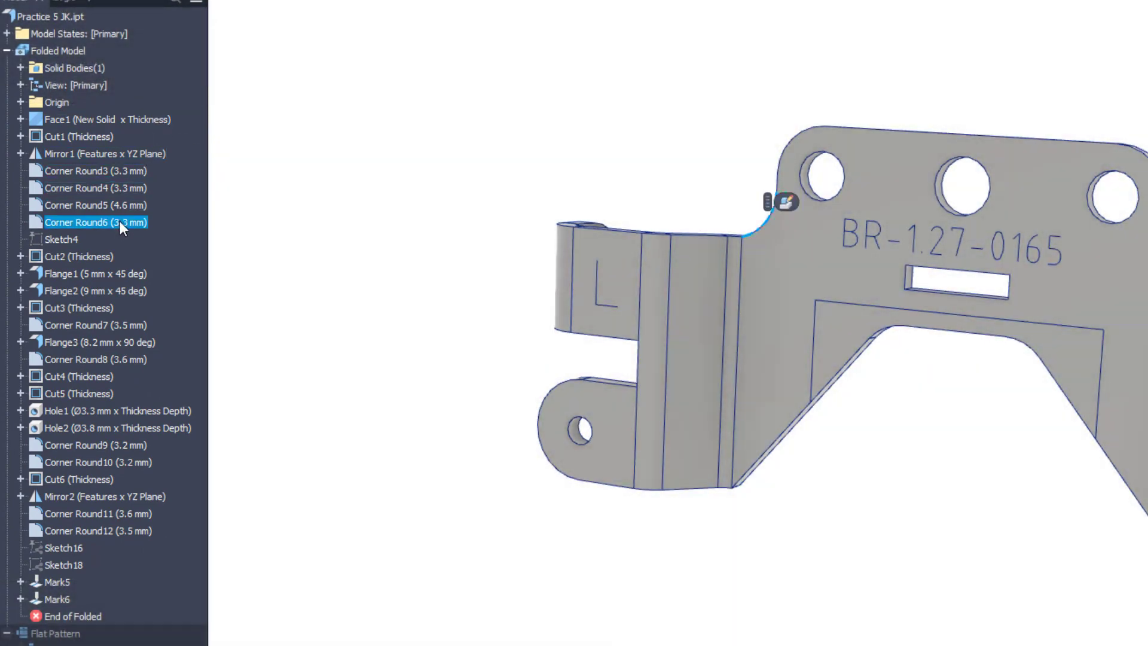
{"action": "right_click", "coordinate": [119, 221]}
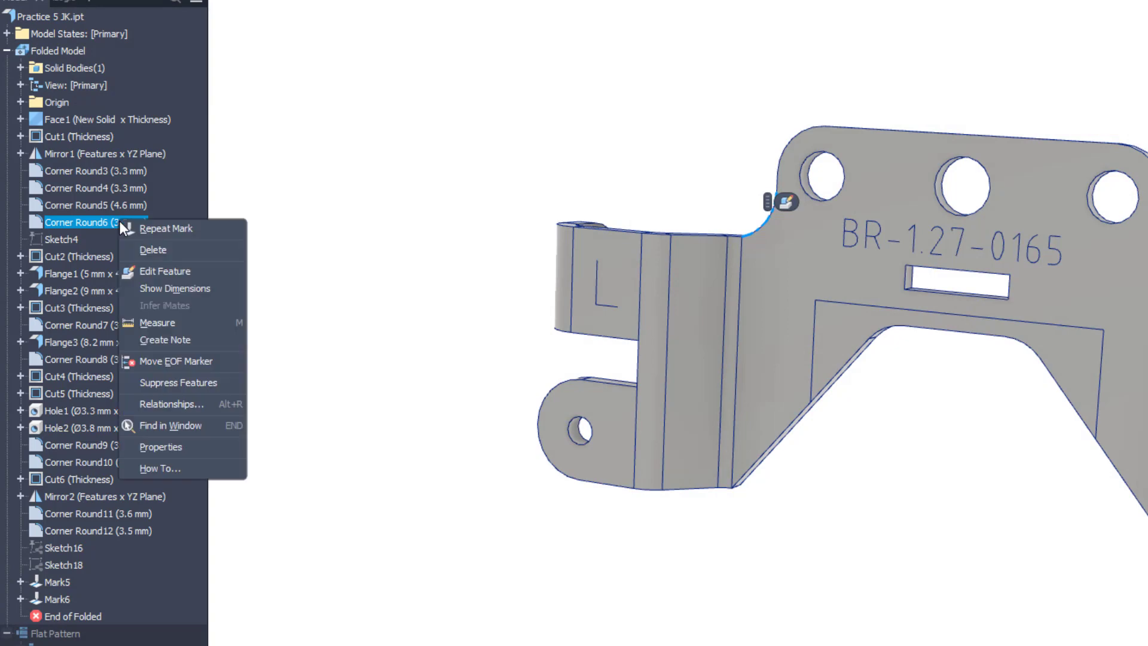
{"action": "left_click", "coordinate": [167, 266]}
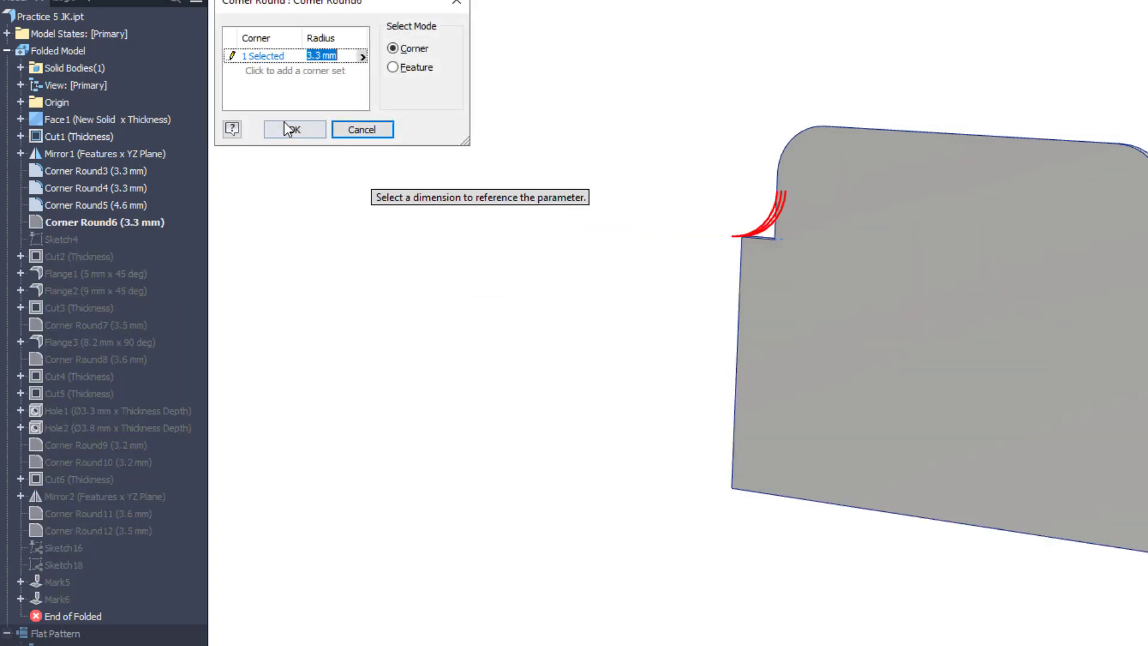
{"action": "left_click", "coordinate": [320, 57]}
{"action": "key", "text": "BackSpace"}
{"action": "type", "text": "4"}
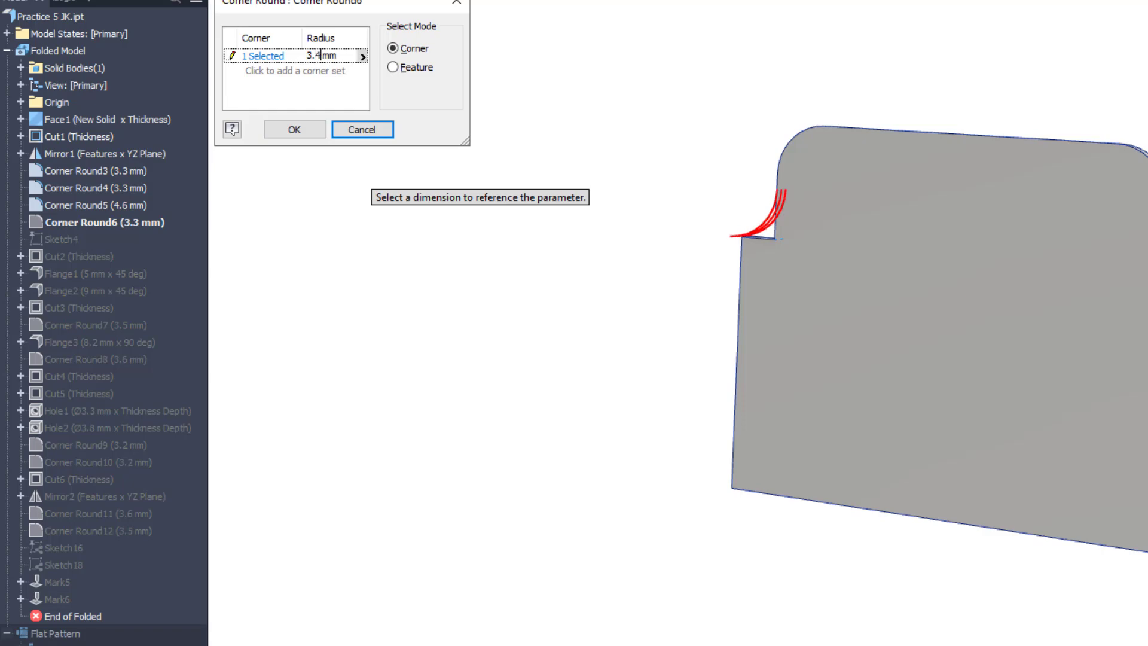
{"action": "left_click", "coordinate": [303, 132]}
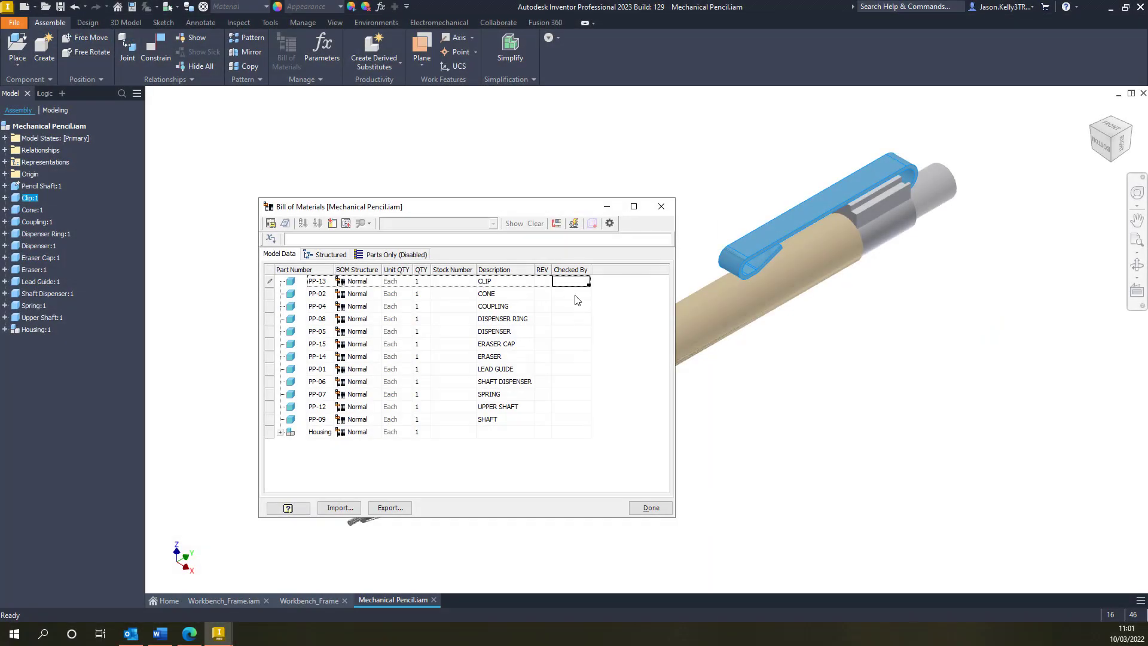
Step: Enter one checker's initials as Checked By for CONE, DISPENSER RING, ERASER CAP, SHAFT DISPENSER, SPRING, UPPER SHAFT and SHAFT
{"action": "left_click", "coordinate": [571, 293], "text": "ctrl"}
{"action": "left_click", "coordinate": [571, 319], "text": "ctrl"}
{"action": "left_click", "coordinate": [570, 344], "text": "ctrl"}
{"action": "left_click", "coordinate": [569, 381], "text": "ctrl"}
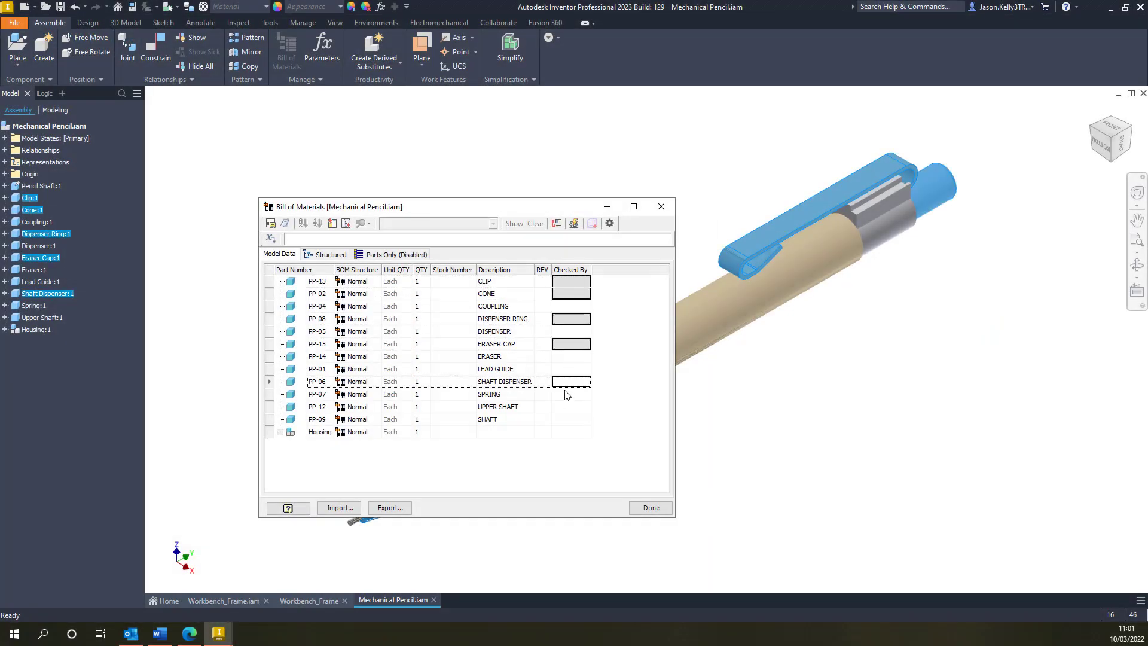
{"action": "left_click", "coordinate": [571, 394], "text": "ctrl"}
{"action": "left_click", "coordinate": [571, 407], "text": "ctrl"}
{"action": "left_click", "coordinate": [571, 419], "text": "ctrl"}
{"action": "left_click", "coordinate": [303, 241]}
{"action": "type", "text": "JK"}
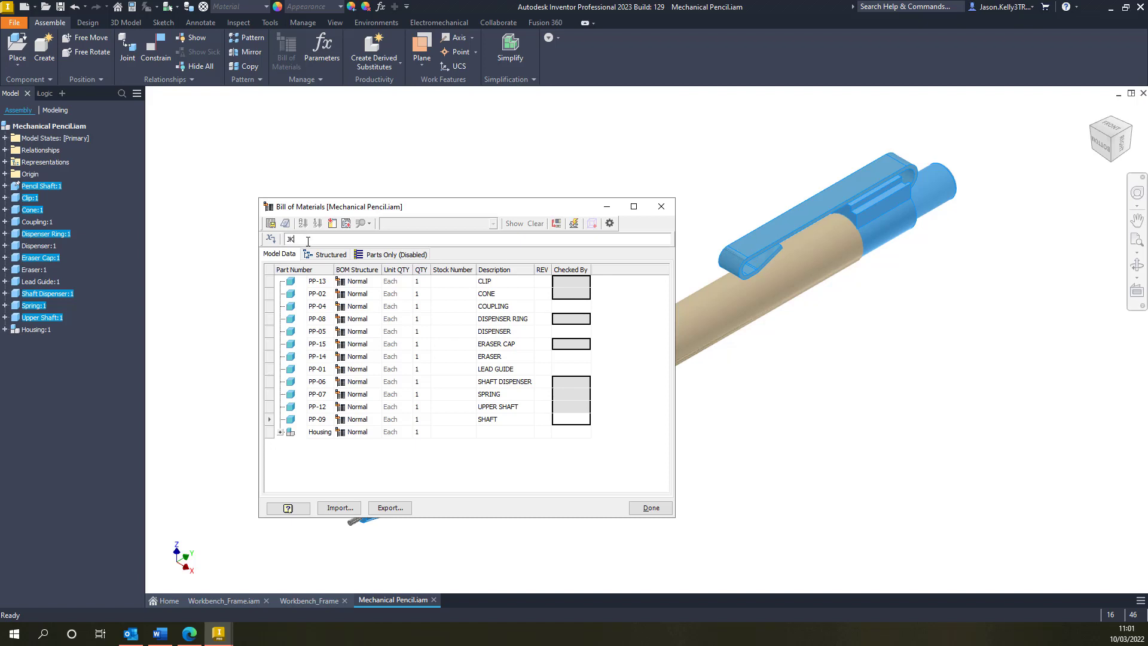
{"action": "key", "text": "Return"}
Step: Enter the second checker's initials for COUPLING, DISPENSER, ERASER and LEAD GUIDE
{"action": "left_click", "coordinate": [571, 306]}
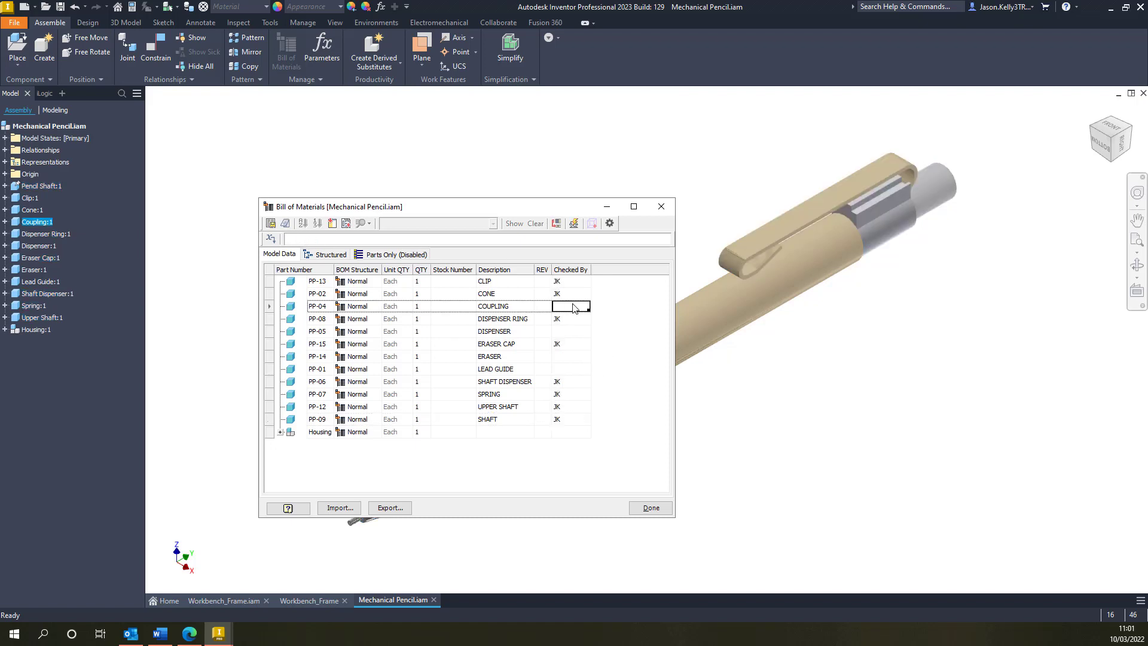
{"action": "left_click", "coordinate": [571, 331], "text": "ctrl"}
{"action": "left_click", "coordinate": [571, 357], "text": "ctrl"}
{"action": "left_click", "coordinate": [562, 367], "text": "ctrl"}
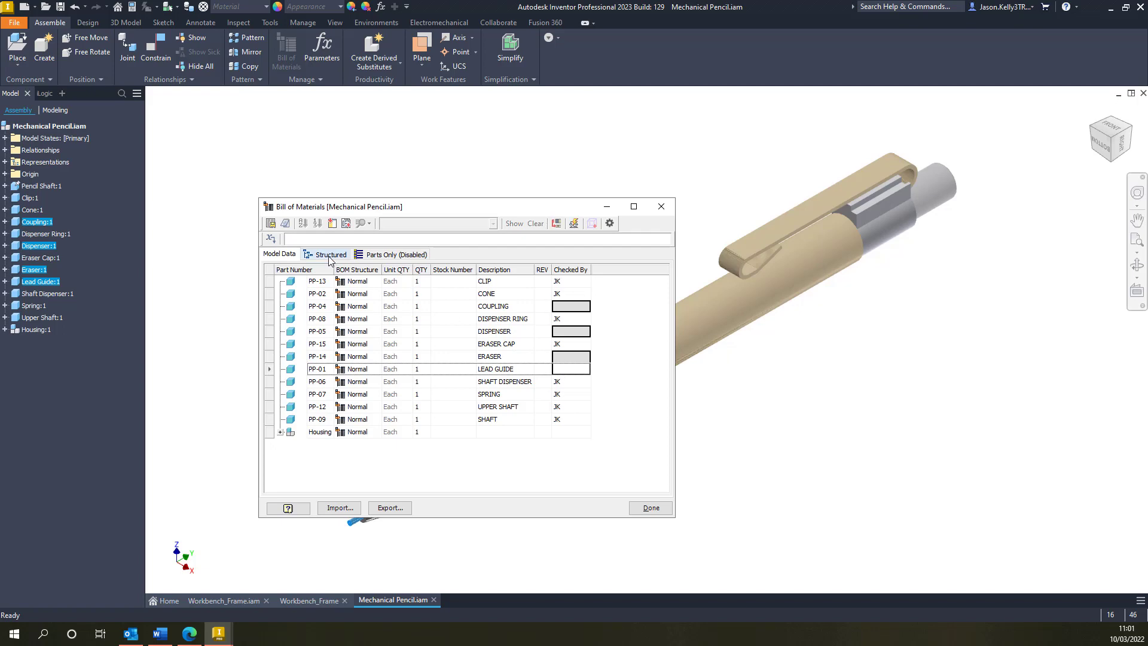
{"action": "left_click", "coordinate": [314, 239]}
{"action": "type", "text": "ND"}
{"action": "key", "text": "Return"}
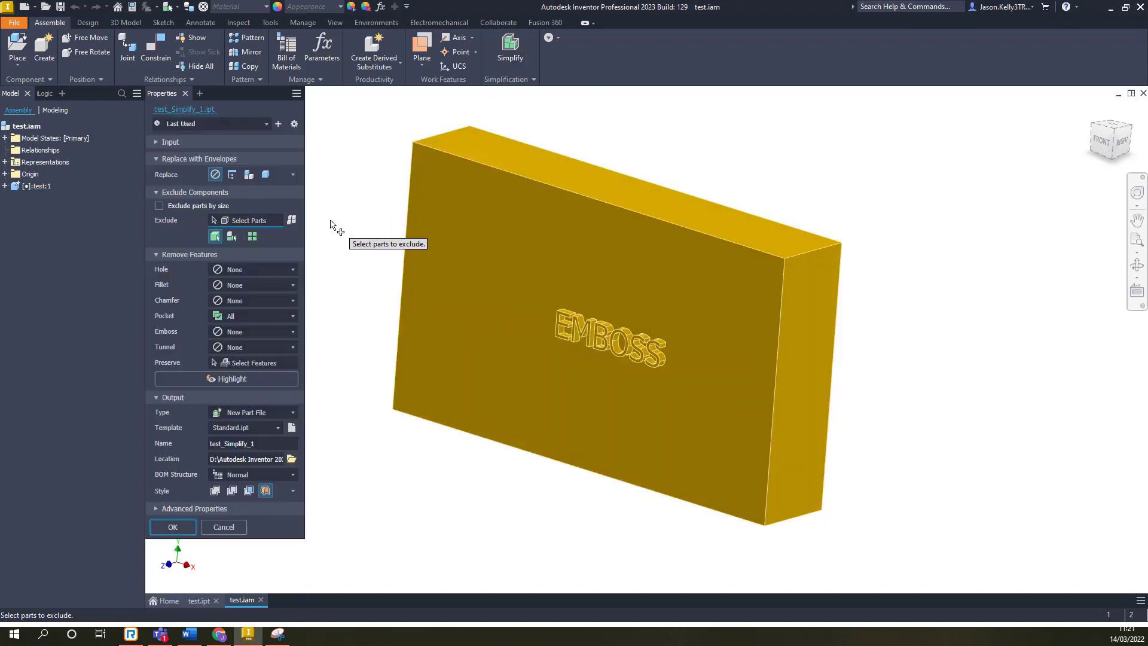
Step: Try removing all pocket features and preview the highlighted result
{"action": "left_click", "coordinate": [271, 316]}
{"action": "left_click", "coordinate": [254, 327]}
{"action": "left_click", "coordinate": [249, 317]}
{"action": "left_click", "coordinate": [246, 339]}
{"action": "left_click", "coordinate": [242, 380]}
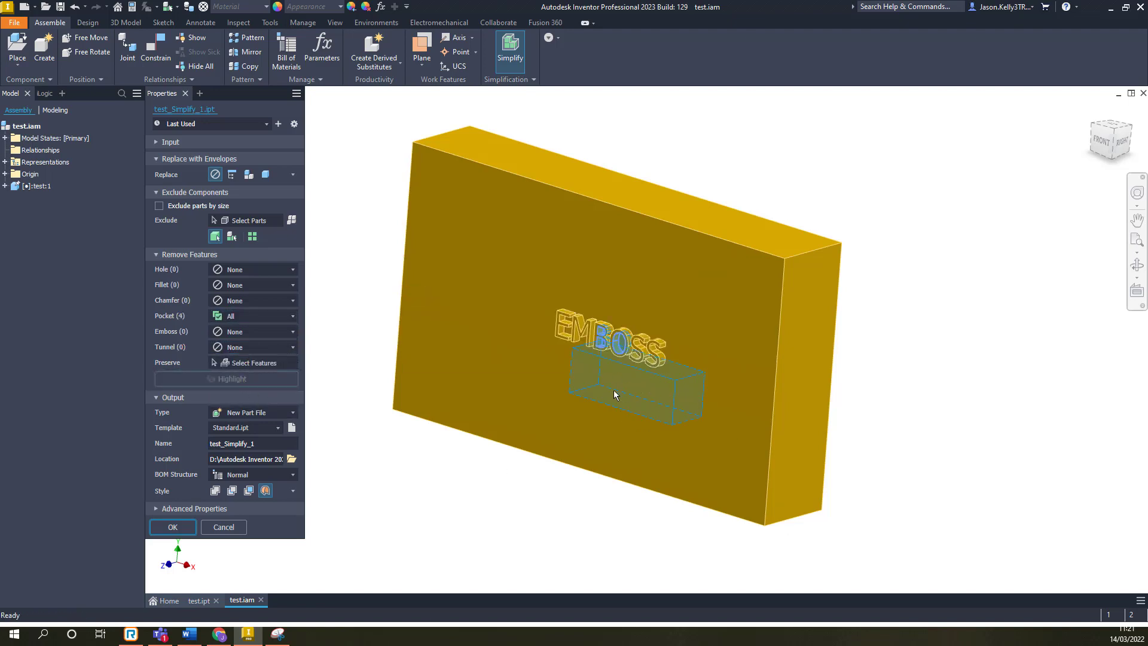
Step: Set Pocket to None and Emboss to All, highlighting the six EMBOSS letters
{"action": "left_click", "coordinate": [251, 316]}
{"action": "left_click", "coordinate": [231, 330]}
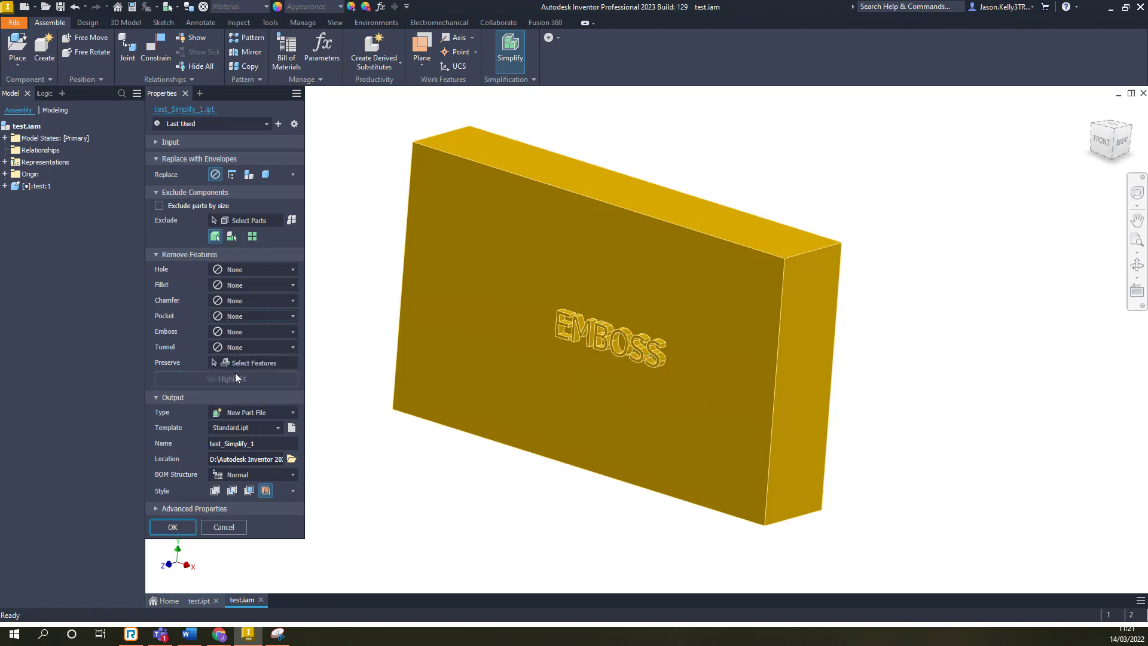
{"action": "left_click", "coordinate": [247, 332]}
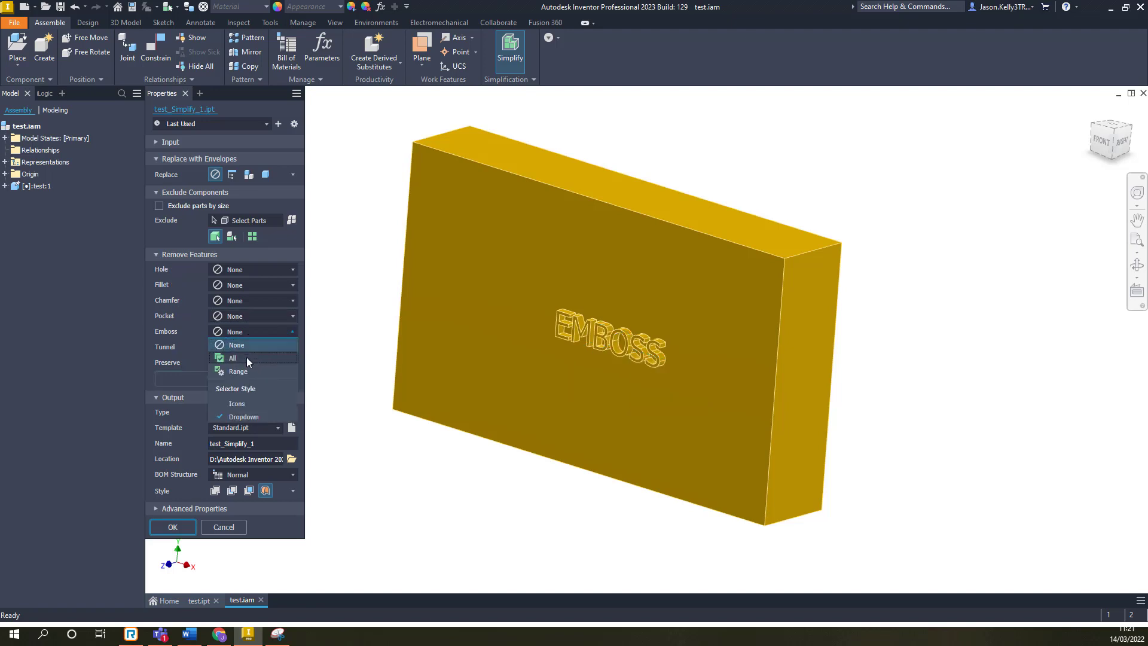
{"action": "left_click", "coordinate": [246, 357]}
{"action": "left_click", "coordinate": [246, 383]}
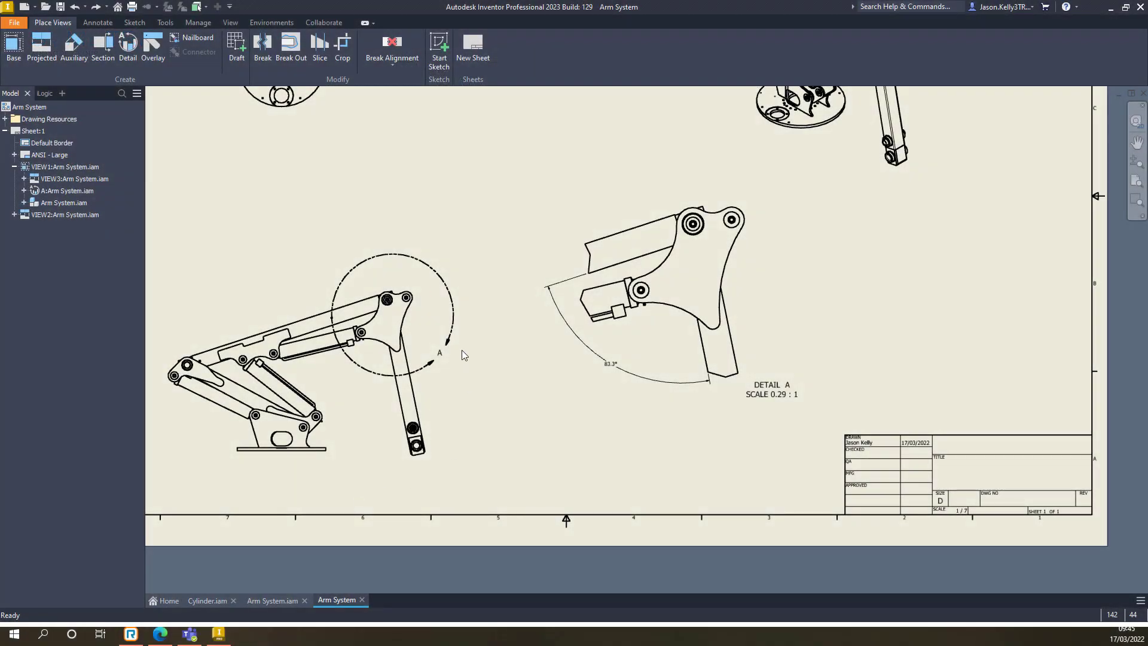
Step: Give Detail A a rectangular fence, smooth cutout, full boundary and connection line
{"action": "right_click", "coordinate": [453, 321]}
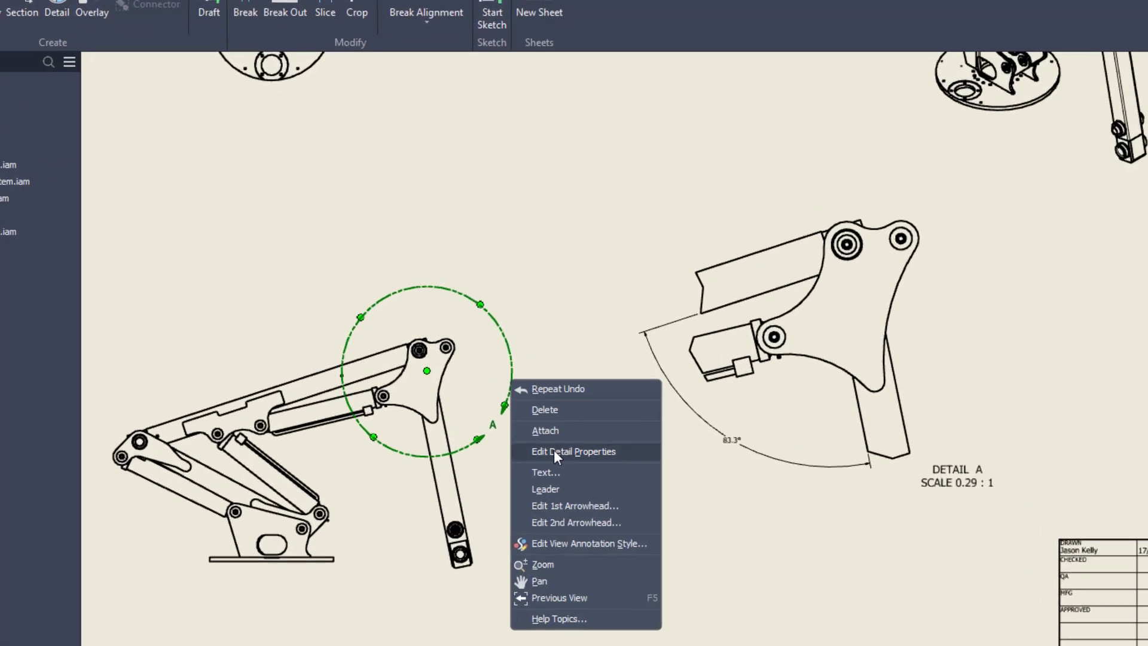
{"action": "left_click", "coordinate": [556, 452]}
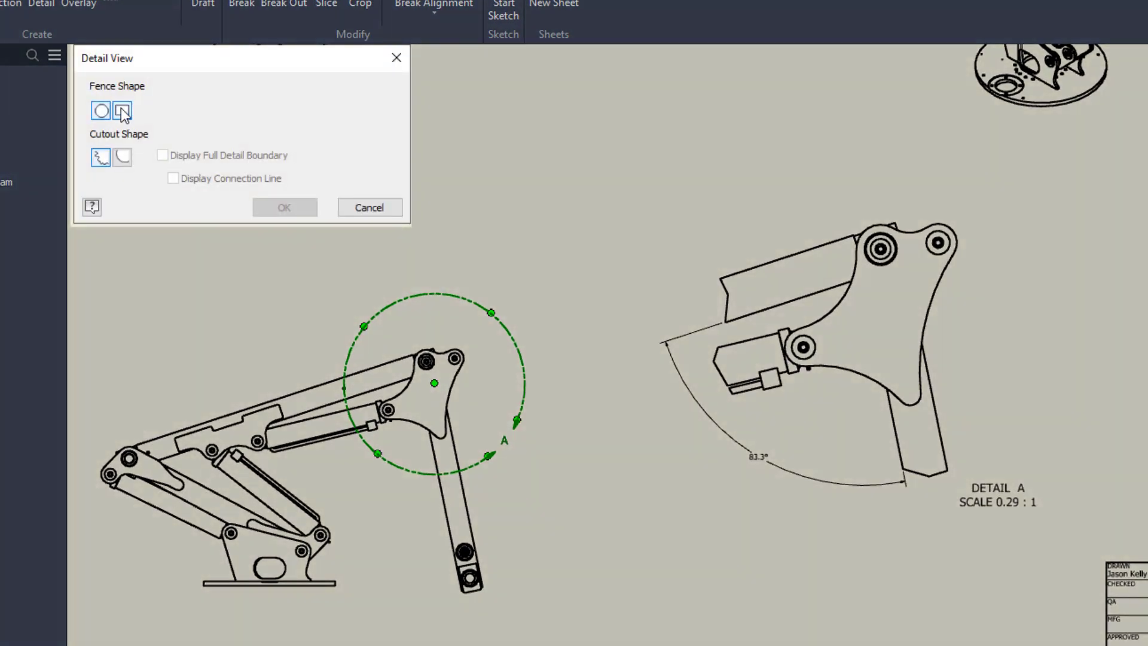
{"action": "left_click", "coordinate": [122, 111]}
{"action": "left_click", "coordinate": [122, 156]}
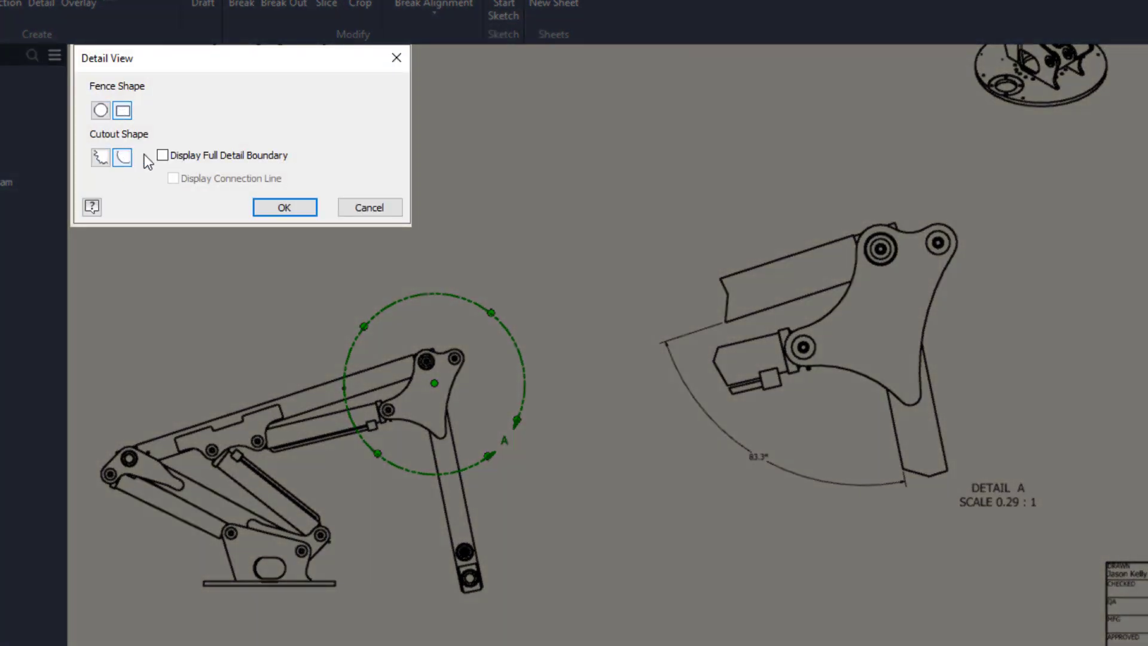
{"action": "left_click", "coordinate": [171, 157]}
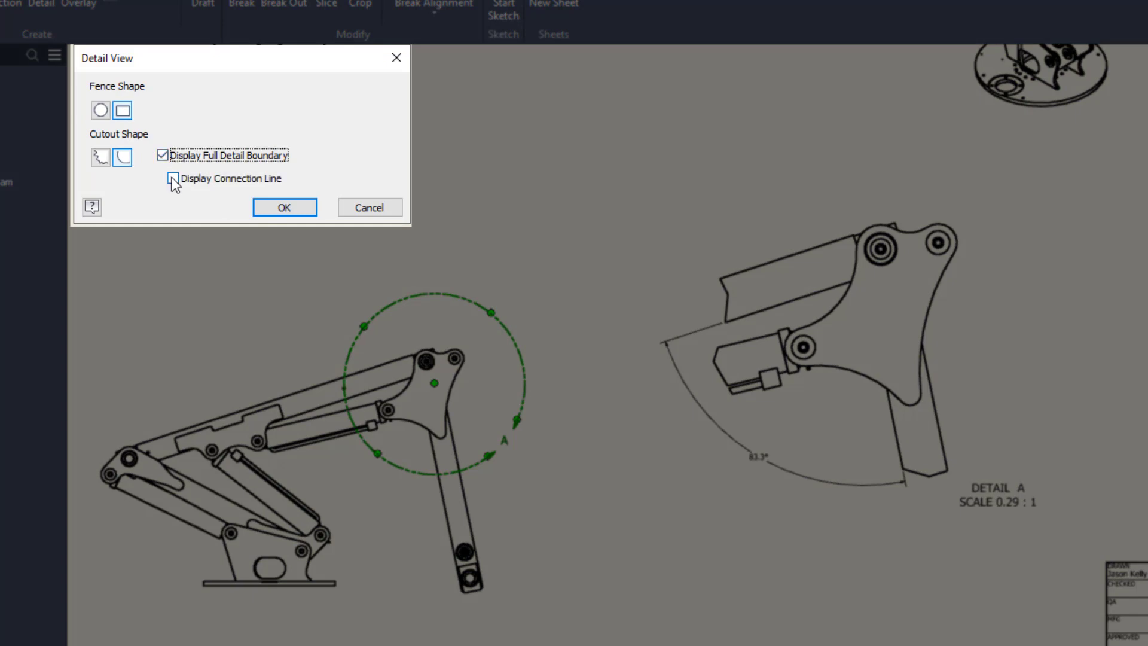
{"action": "left_click", "coordinate": [173, 178]}
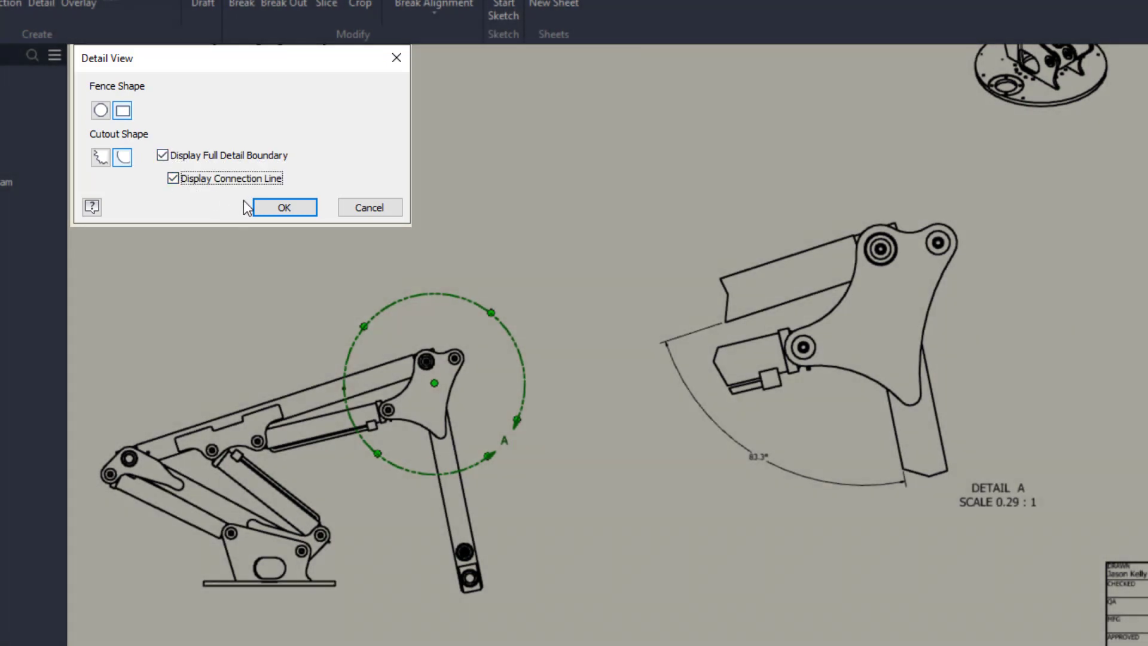
{"action": "left_click", "coordinate": [262, 209]}
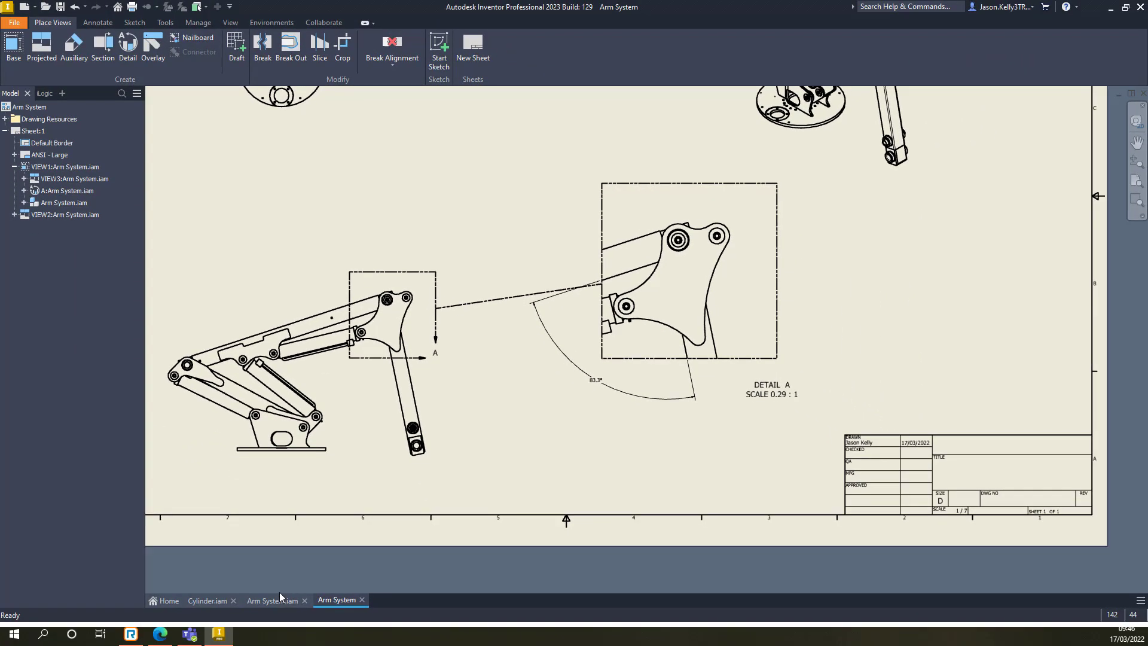
Step: Swing the top arm to a new pose and reposition the detail boundary over the end joint
{"action": "left_click", "coordinate": [278, 599]}
{"action": "mouse_move", "coordinate": [769, 347]}
{"action": "left_mouse_down"}
{"action": "mouse_move", "coordinate": [827, 510]}
{"action": "mouse_move", "coordinate": [877, 522]}
{"action": "left_mouse_up"}
{"action": "left_click", "coordinate": [336, 600]}
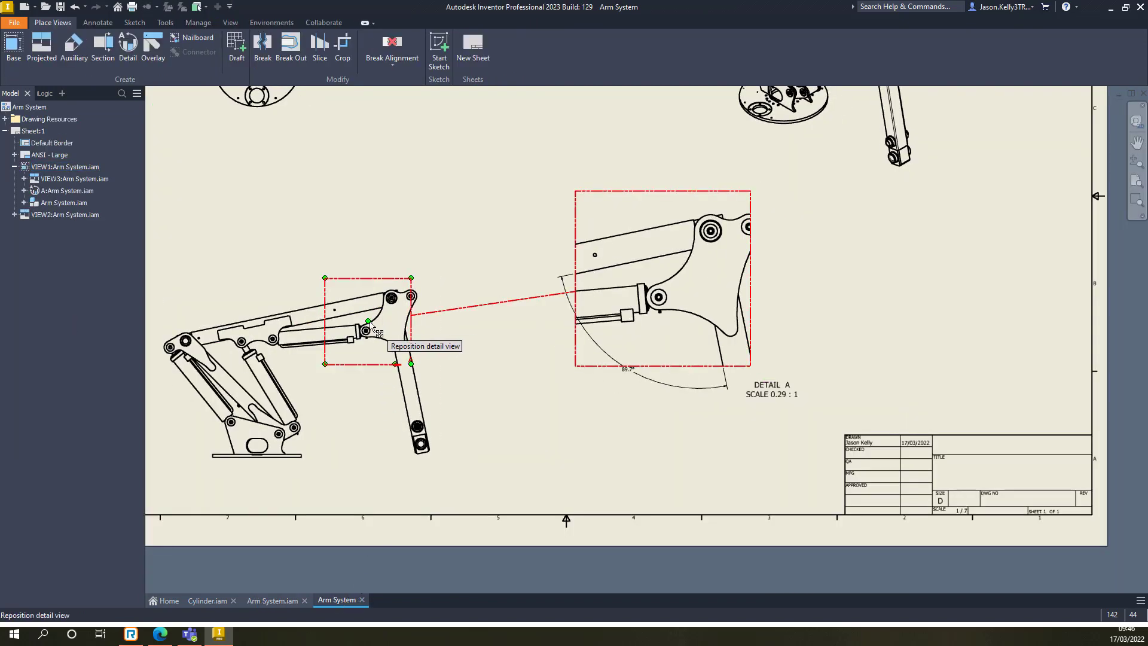
{"action": "left_click_drag", "start_coordinate": [371, 324], "coordinate": [402, 321]}
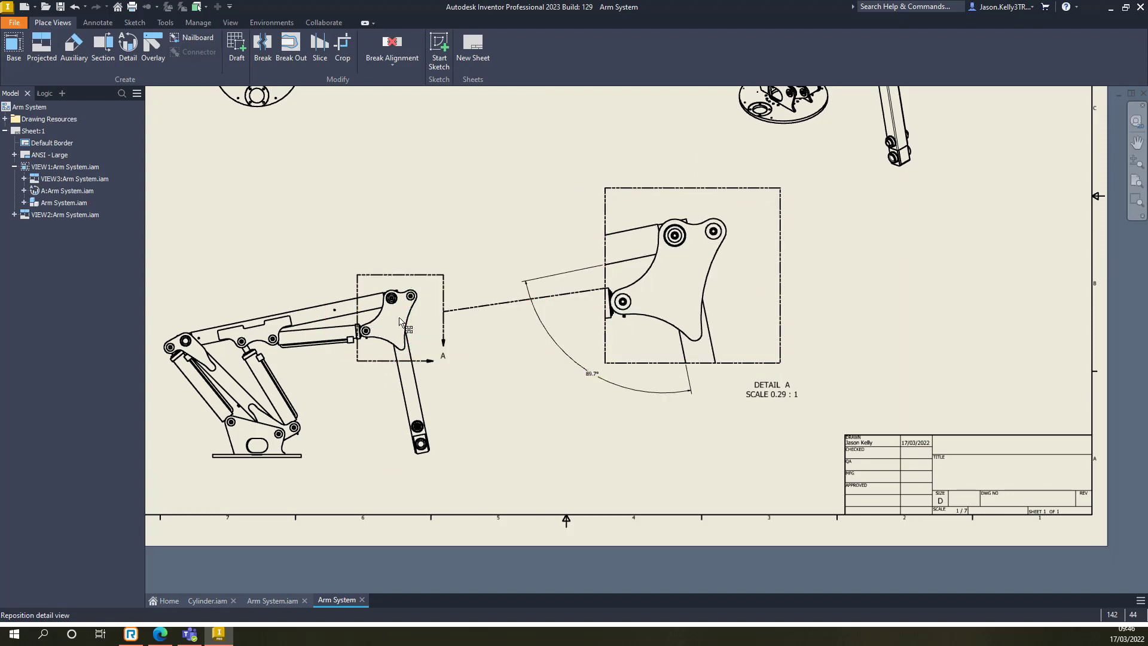
Step: Attach the detail boundary to the arm's pivot hole and check it follows a new pose
{"action": "right_click", "coordinate": [402, 321]}
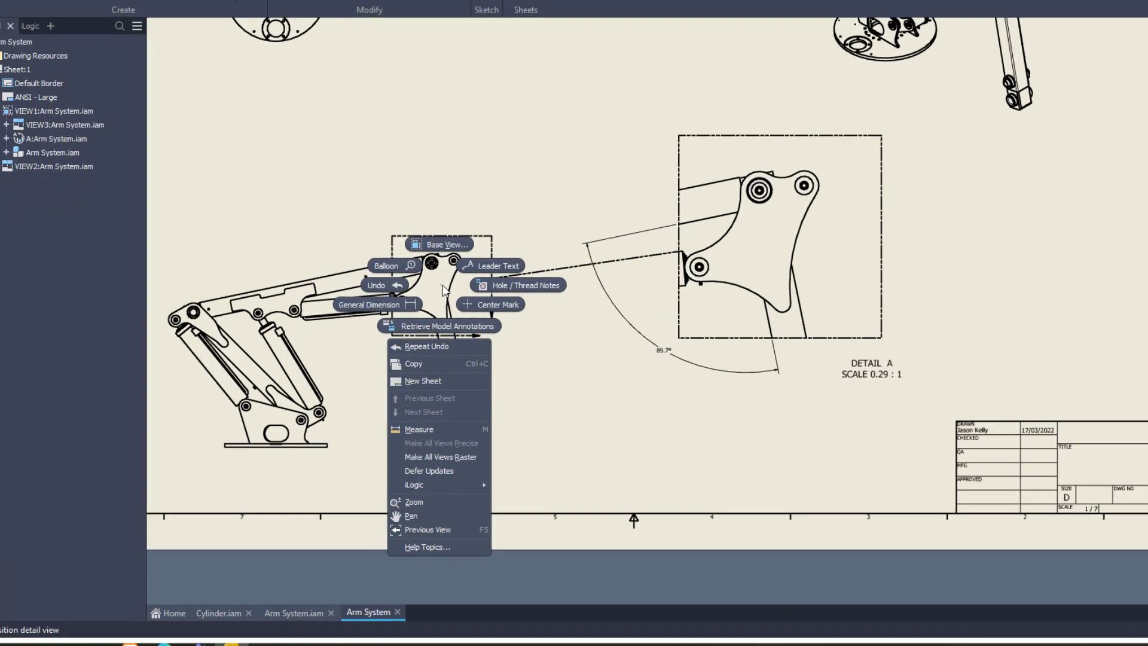
{"action": "key", "text": "Escape"}
{"action": "right_click", "coordinate": [441, 286]}
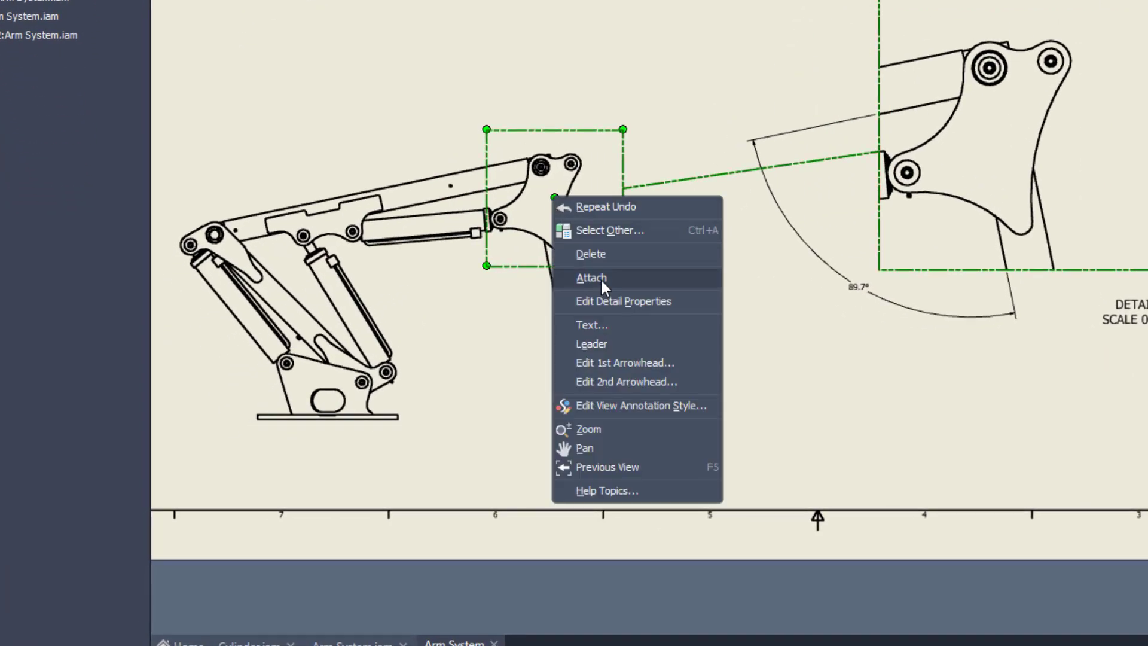
{"action": "left_click", "coordinate": [600, 277]}
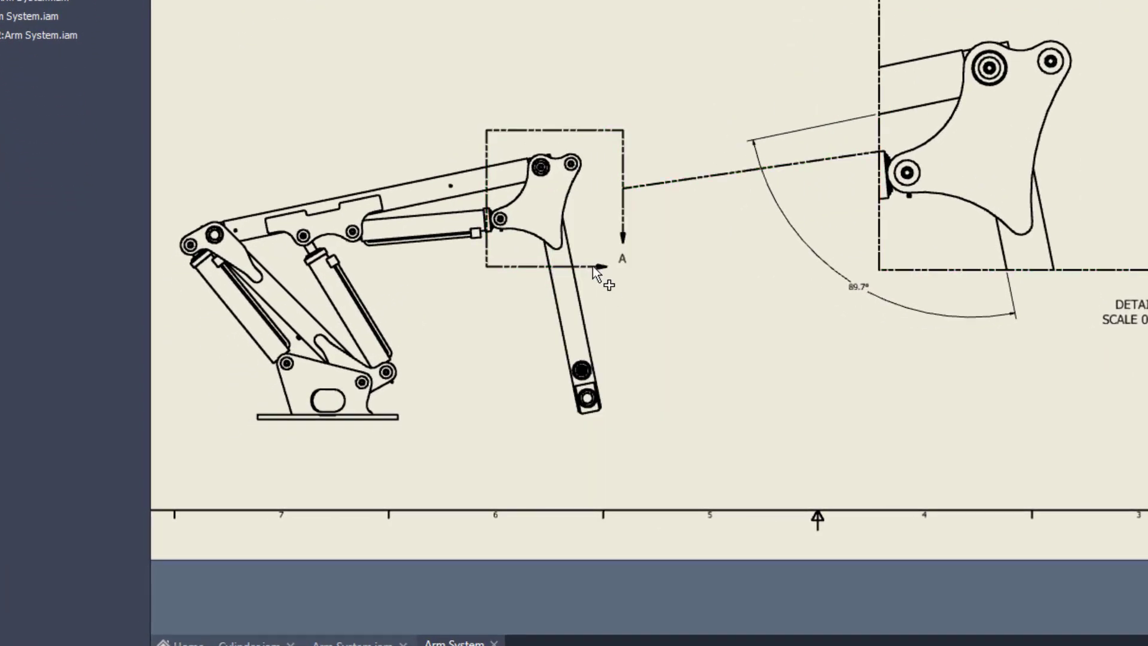
{"action": "left_click", "coordinate": [542, 175]}
{"action": "left_click", "coordinate": [454, 518]}
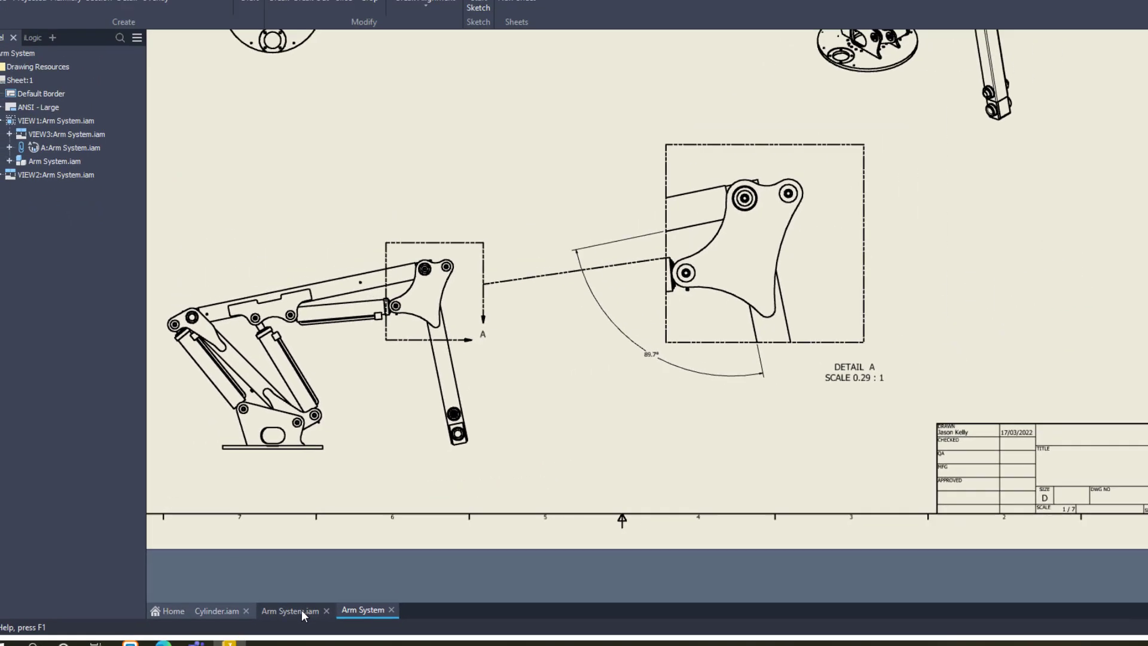
{"action": "left_click", "coordinate": [302, 613]}
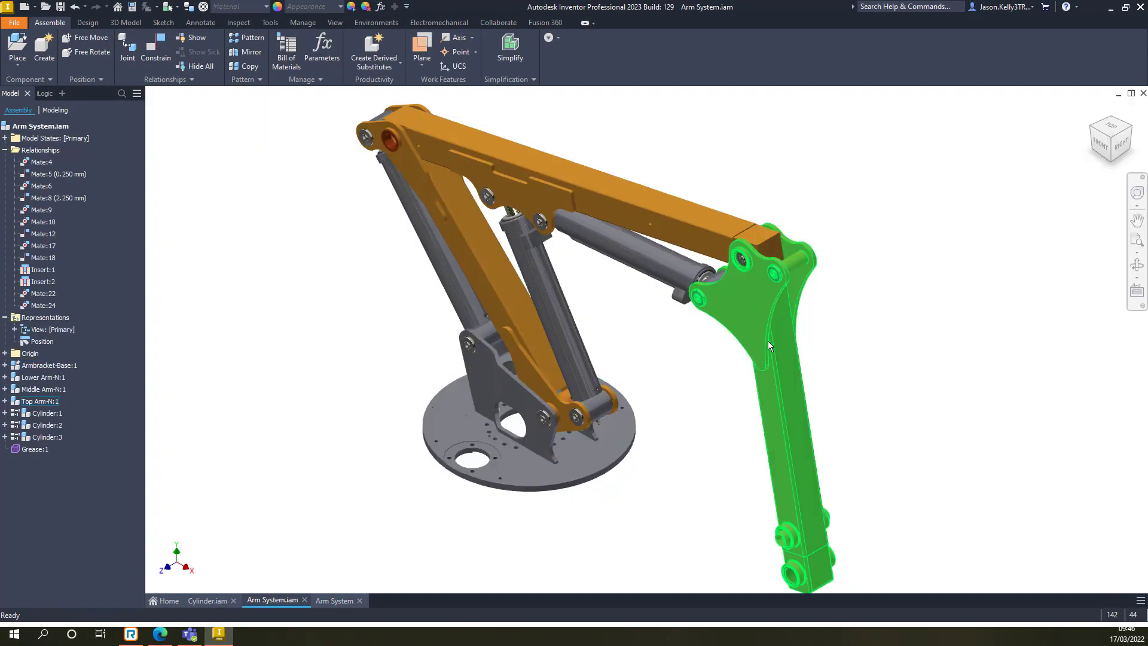
{"action": "left_click_drag", "start_coordinate": [736, 321], "coordinate": [687, 269]}
{"action": "left_click", "coordinate": [329, 600]}
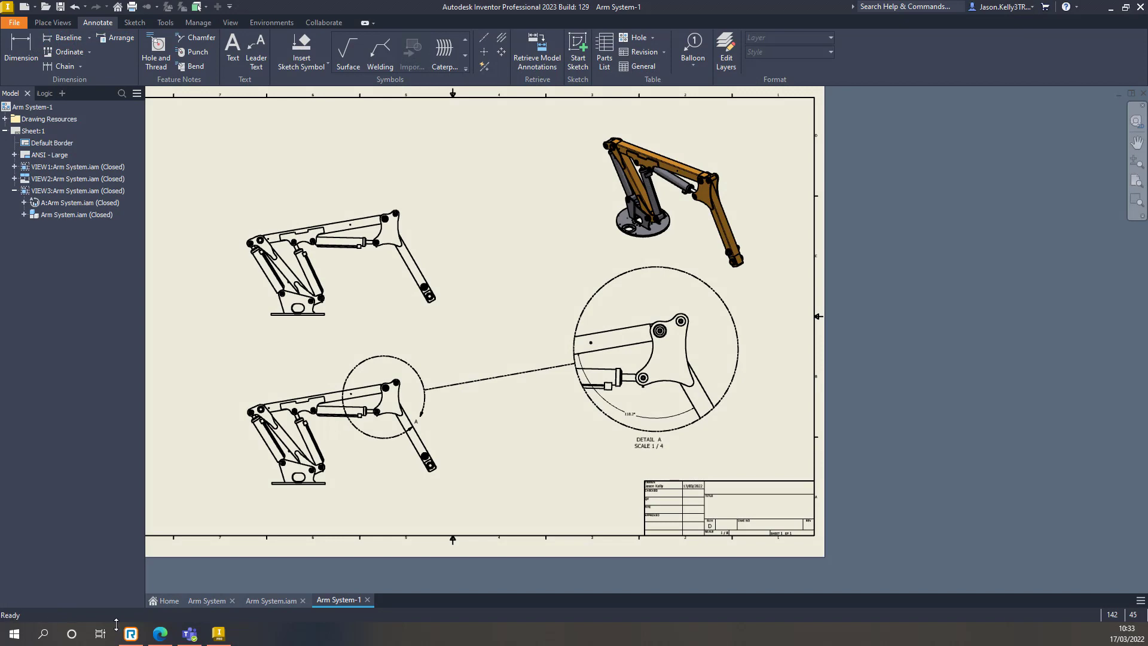
Step: Set the DETAIL A label to use Model Configuration properties
{"action": "scroll", "coordinate": [644, 377], "scroll_direction": "down", "scroll_amount": 1}
{"action": "scroll", "coordinate": [644, 377], "scroll_direction": "up", "scroll_amount": 2}
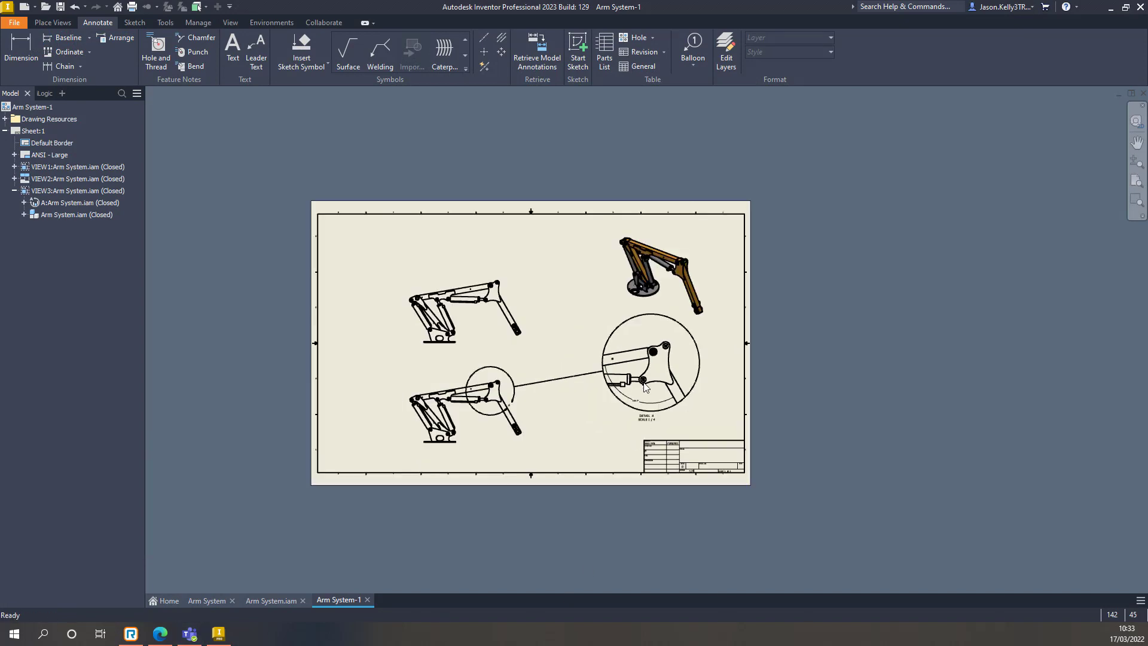
{"action": "scroll", "coordinate": [644, 378], "scroll_direction": "down", "scroll_amount": 4}
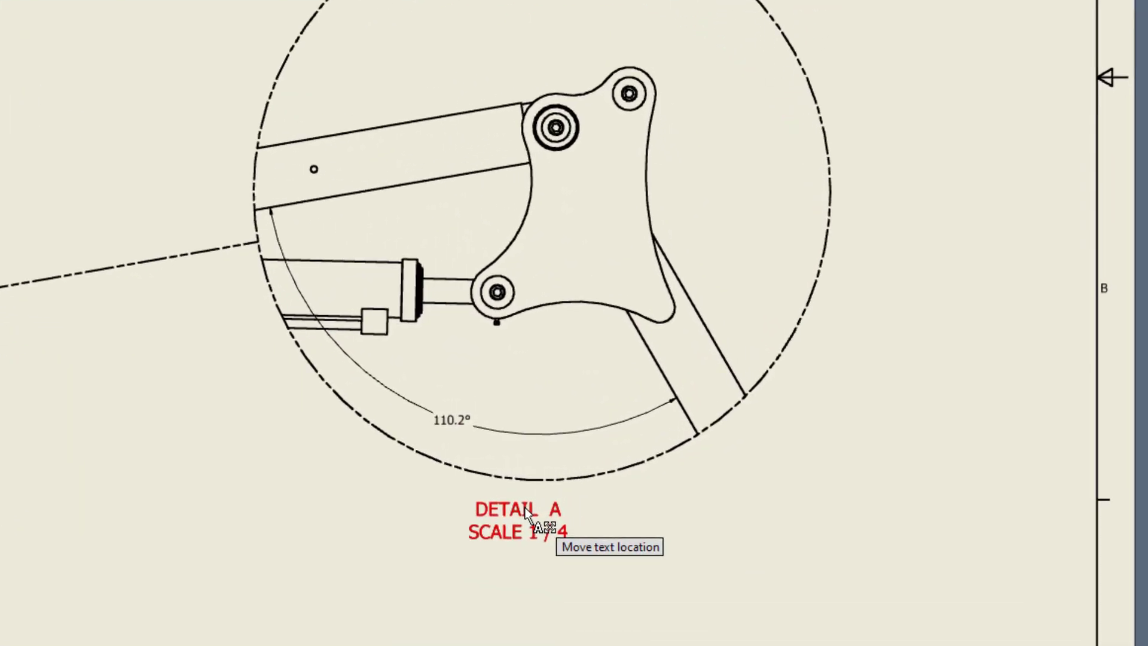
{"action": "right_click", "coordinate": [647, 491]}
{"action": "left_click", "coordinate": [589, 563]}
{"action": "left_click", "coordinate": [525, 269]}
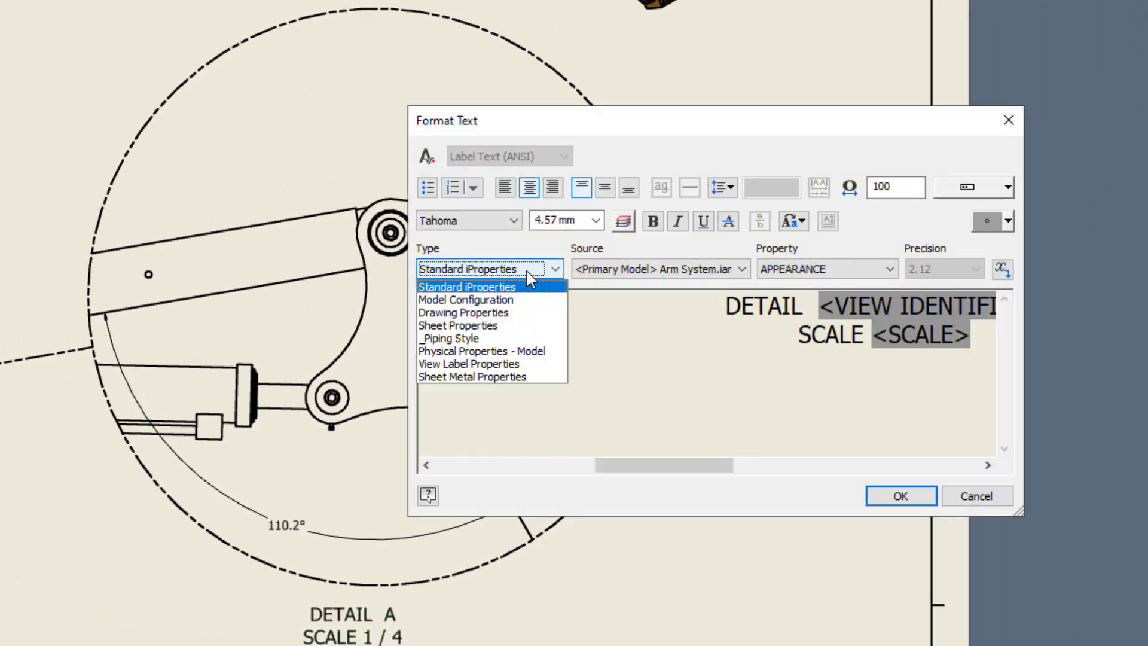
{"action": "left_click", "coordinate": [514, 298]}
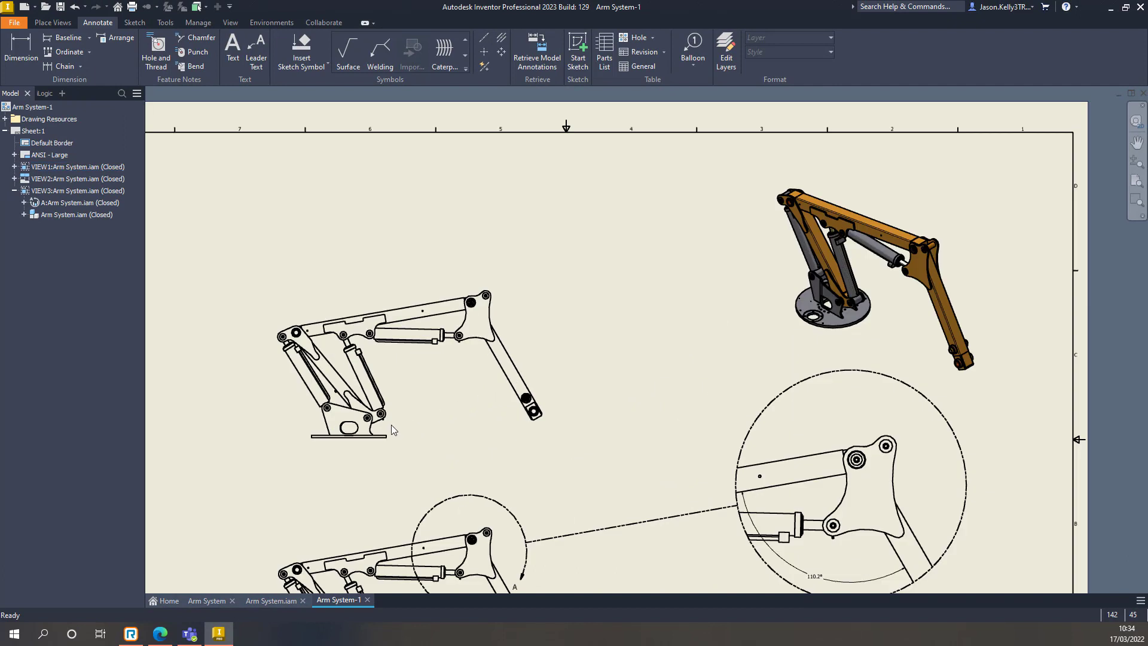
Step: Add an overlay view of the arm in the Open model state
{"action": "left_click", "coordinate": [52, 22]}
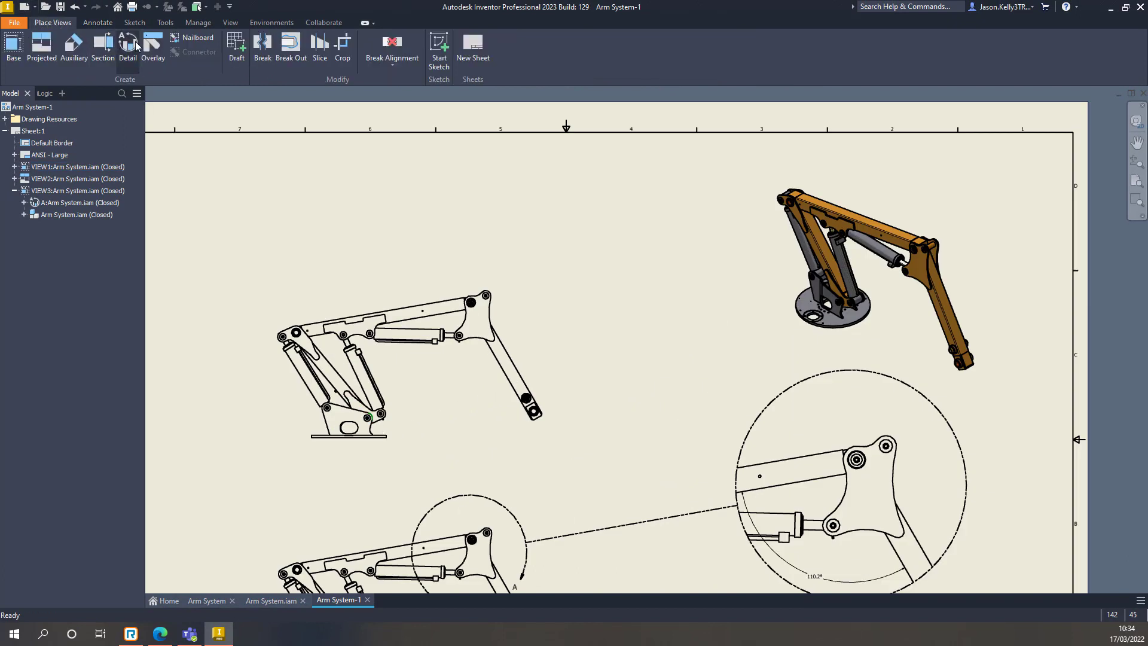
{"action": "left_click", "coordinate": [150, 46]}
{"action": "left_click", "coordinate": [444, 380]}
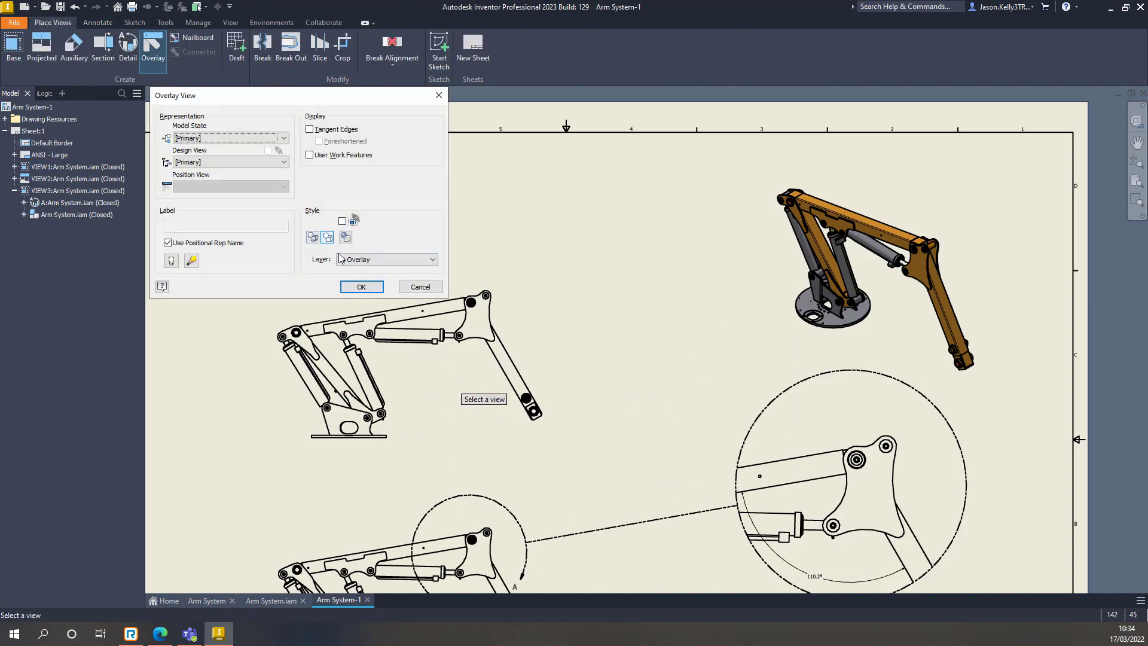
{"action": "left_click", "coordinate": [283, 138]}
{"action": "left_click", "coordinate": [225, 157]}
{"action": "left_click", "coordinate": [361, 287]}
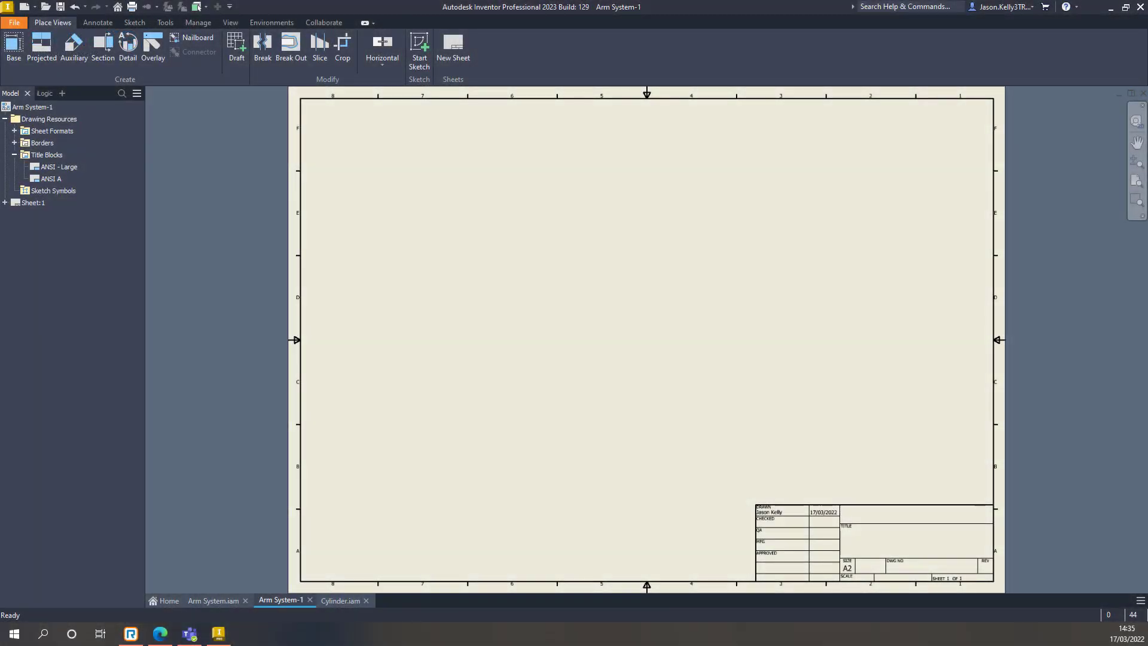
Step: Place an Arm System.iam base view with projected side and top views
{"action": "left_click", "coordinate": [10, 64]}
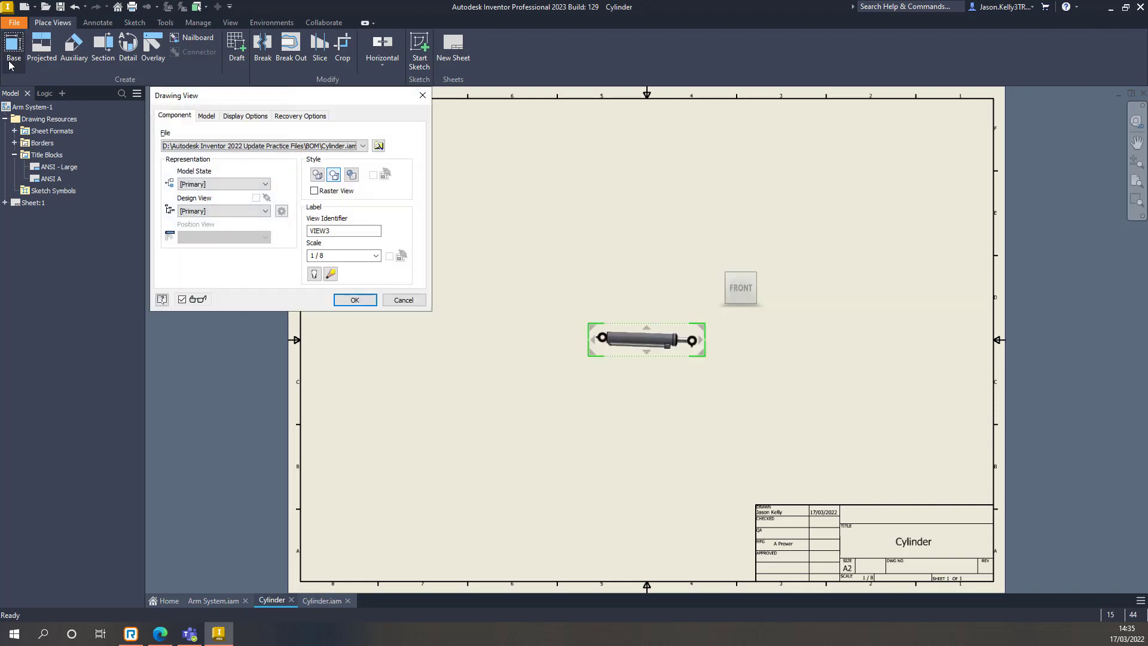
{"action": "left_click", "coordinate": [279, 146]}
{"action": "left_click", "coordinate": [278, 157]}
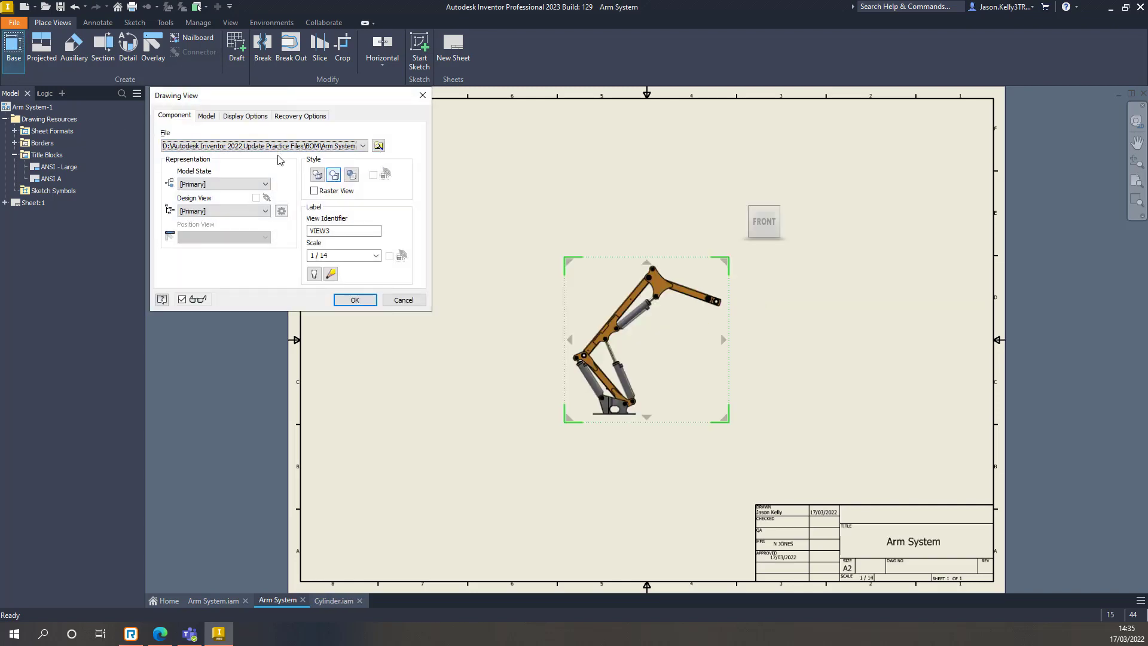
{"action": "left_click_drag", "start_coordinate": [737, 380], "coordinate": [529, 455]}
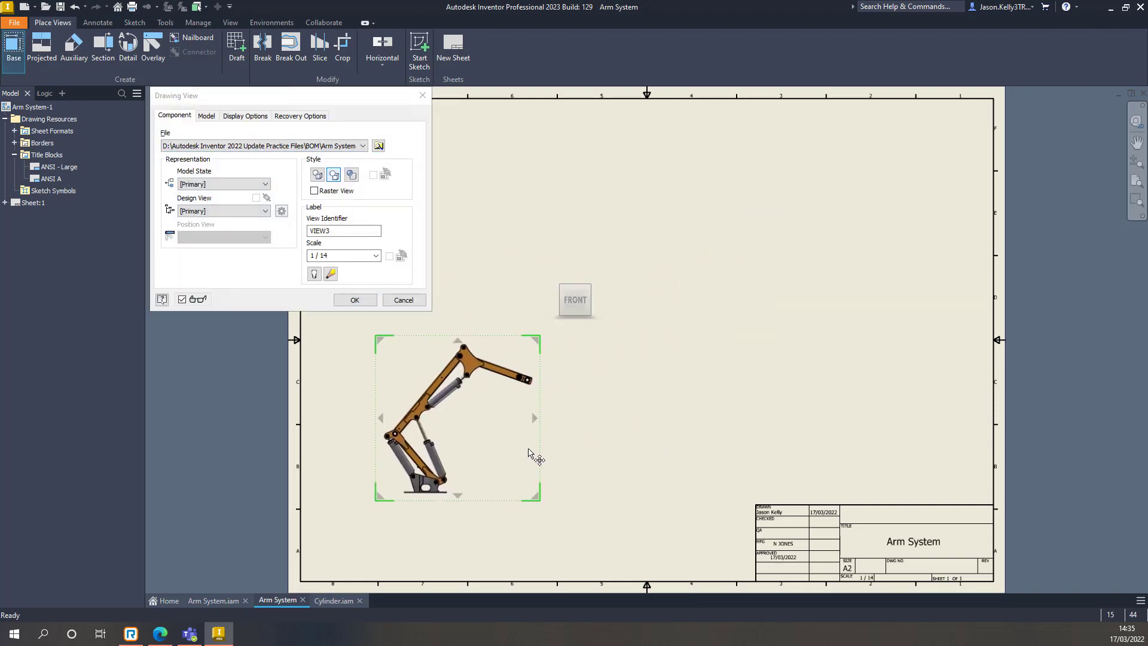
{"action": "left_click", "coordinate": [603, 448]}
{"action": "left_click", "coordinate": [486, 226]}
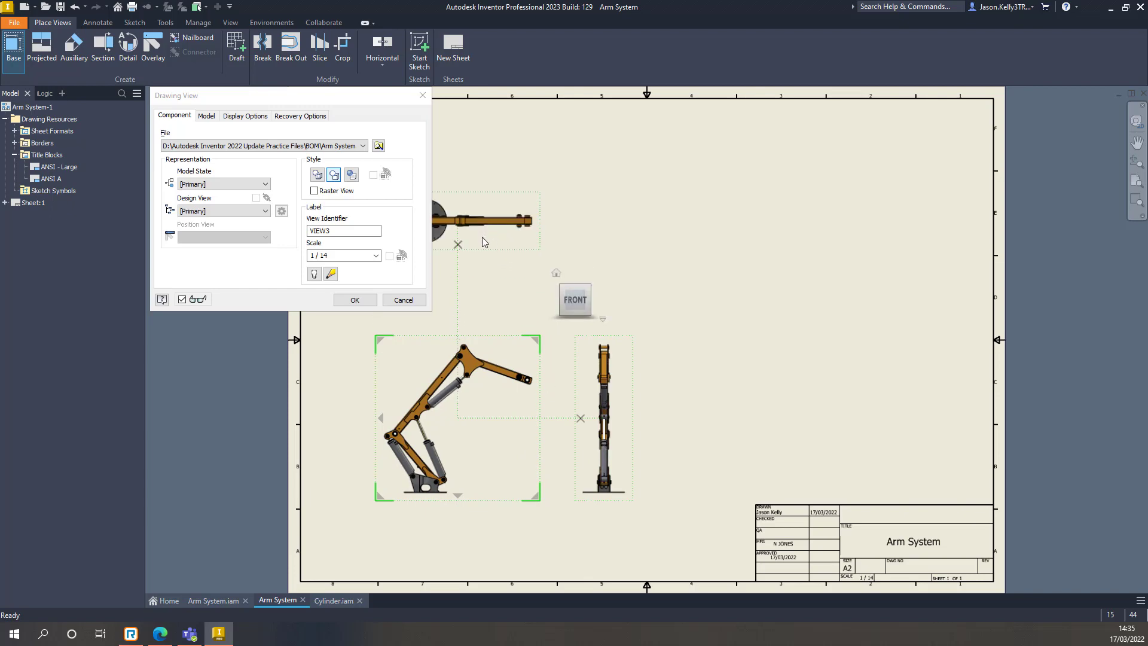
{"action": "left_click", "coordinate": [359, 299]}
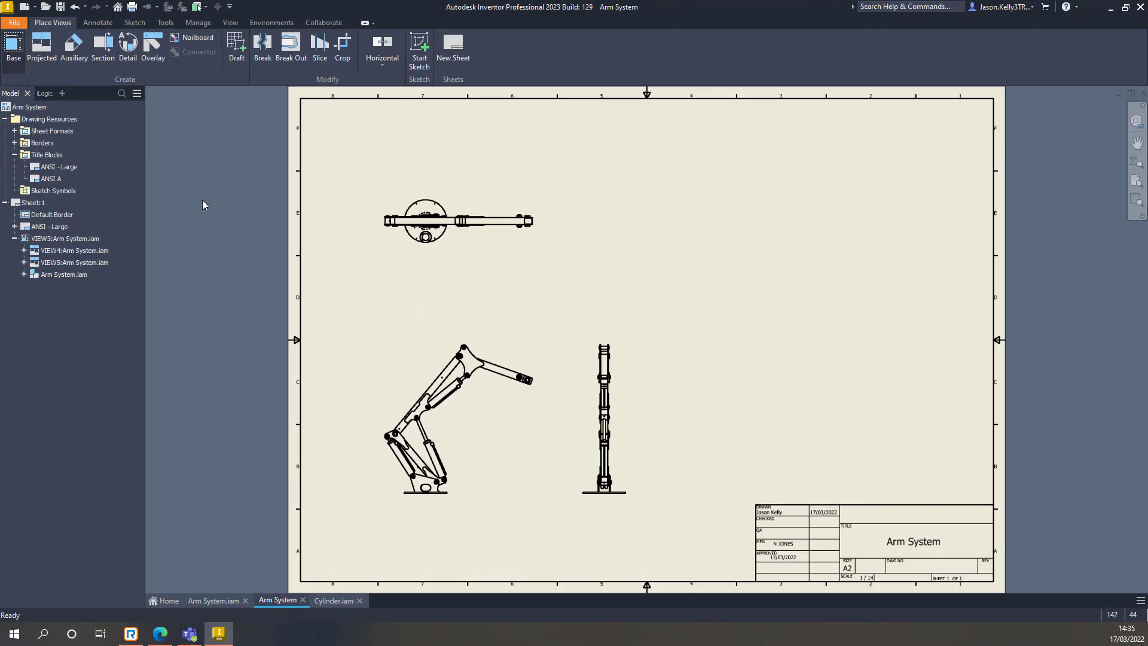
Step: Place a base view of Cylinder.iam higher on the sheet
{"action": "key", "text": "b"}
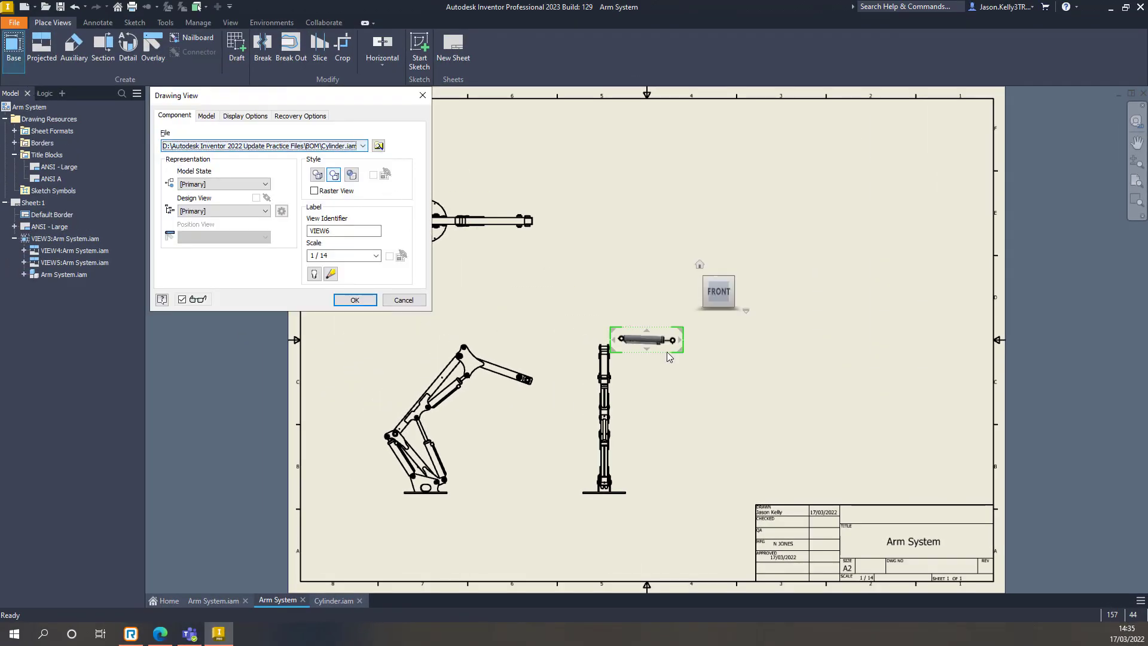
{"action": "left_click", "coordinate": [679, 267]}
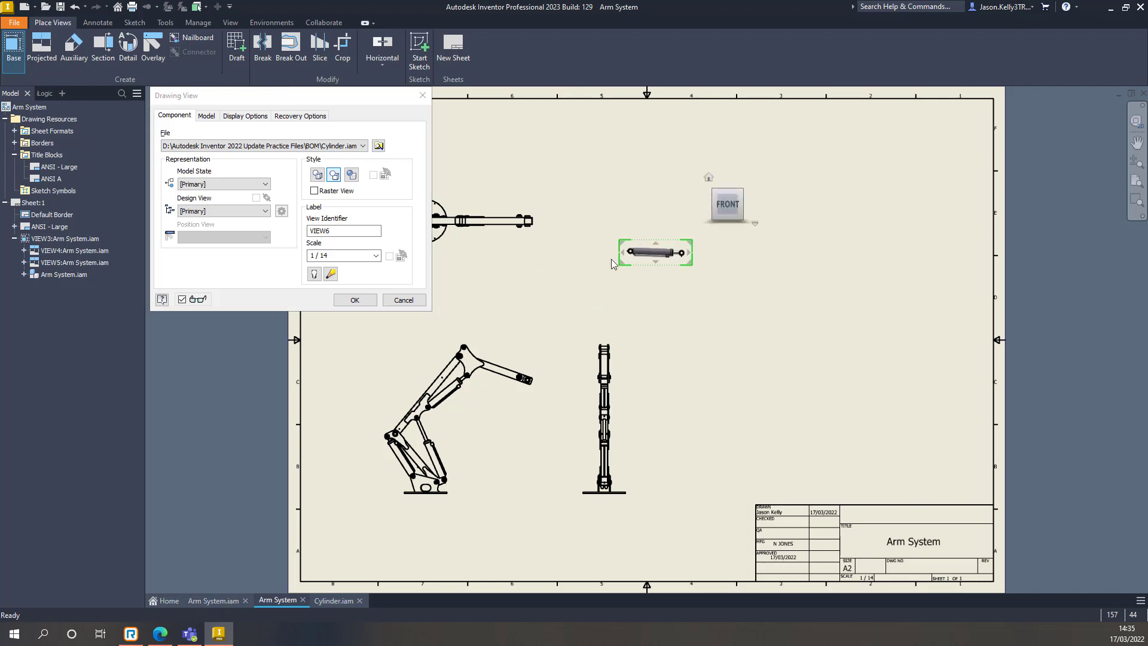
{"action": "left_click", "coordinate": [354, 299]}
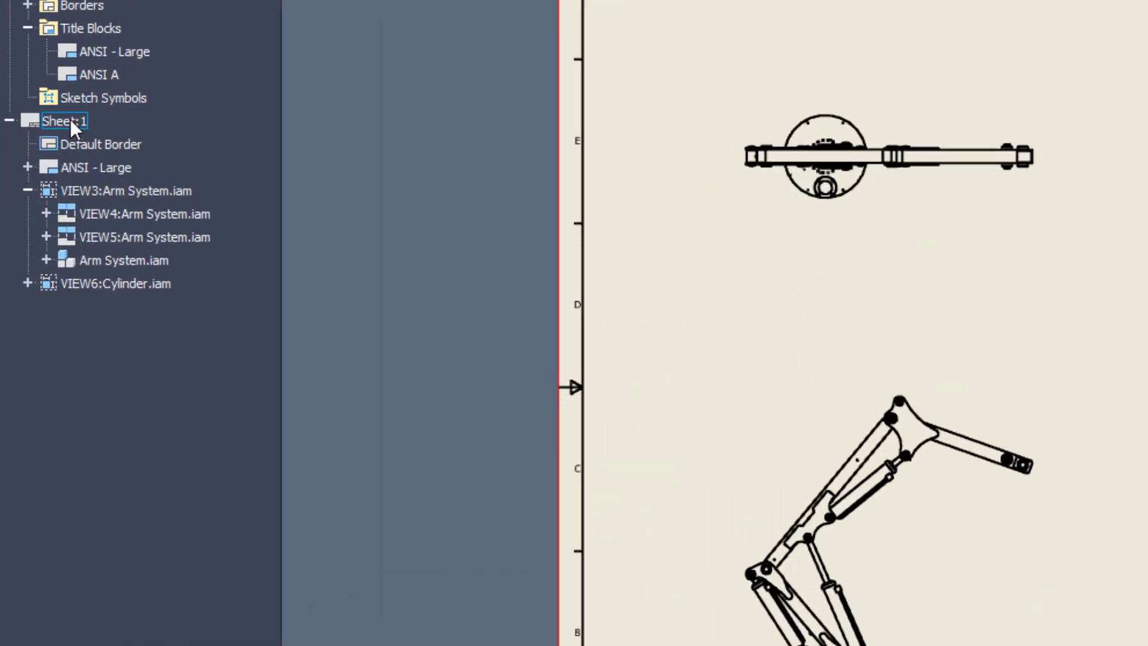
Step: Set the sheet's title-block text property source to VIEW6:Cylinder.iam
{"action": "right_click", "coordinate": [42, 197]}
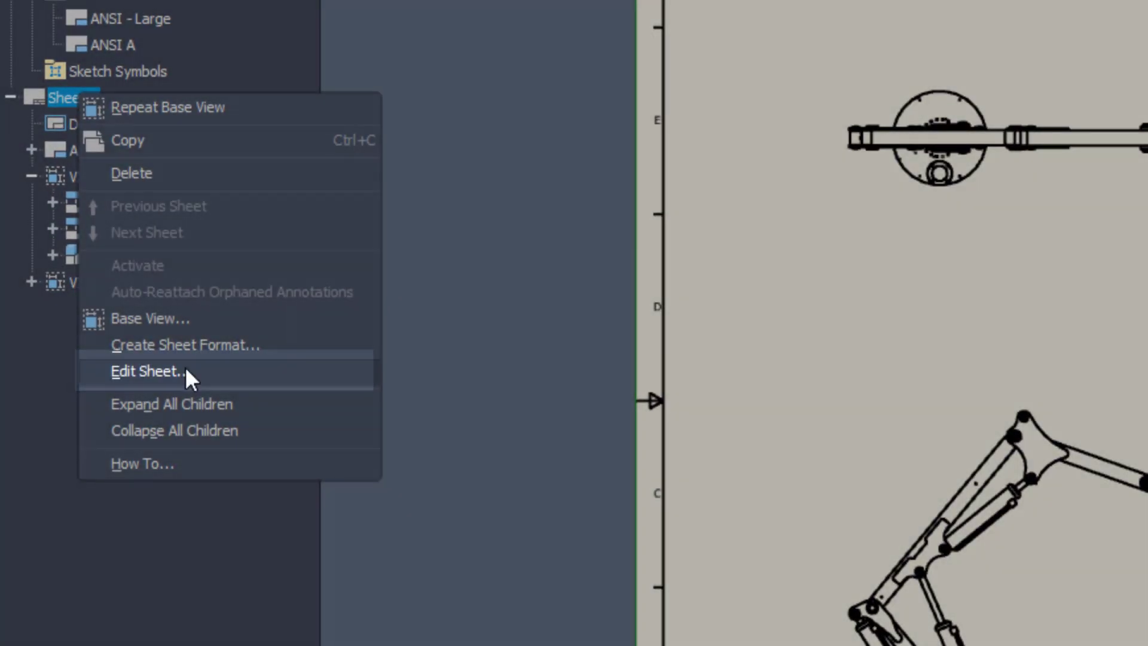
{"action": "left_click", "coordinate": [184, 372]}
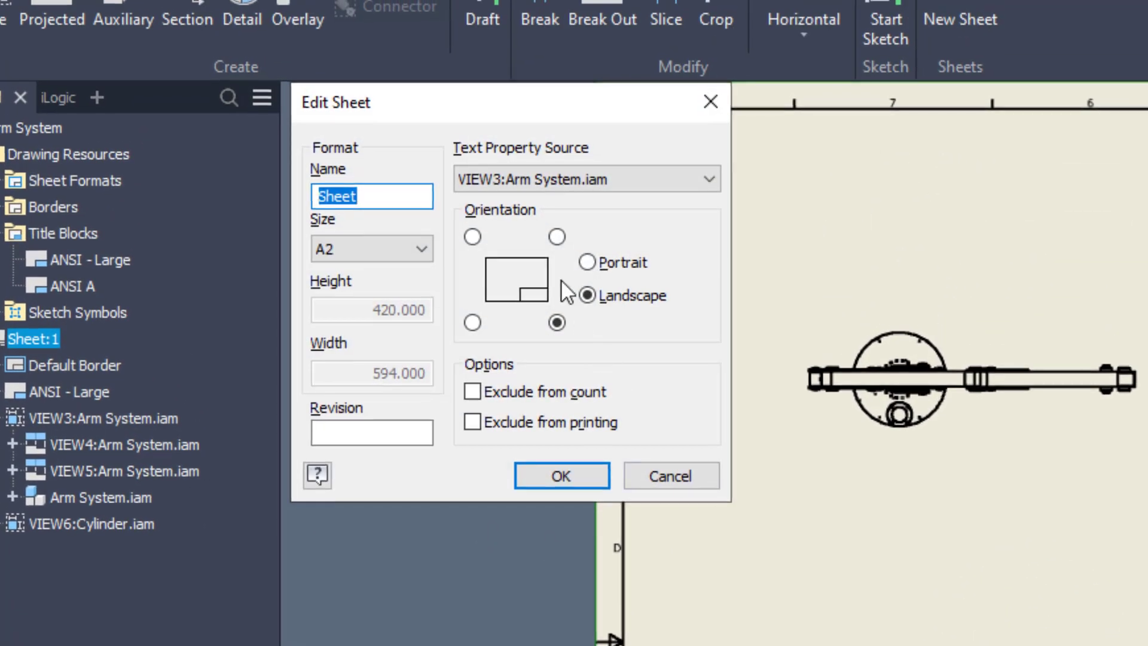
{"action": "left_click", "coordinate": [577, 181]}
{"action": "left_click", "coordinate": [581, 253]}
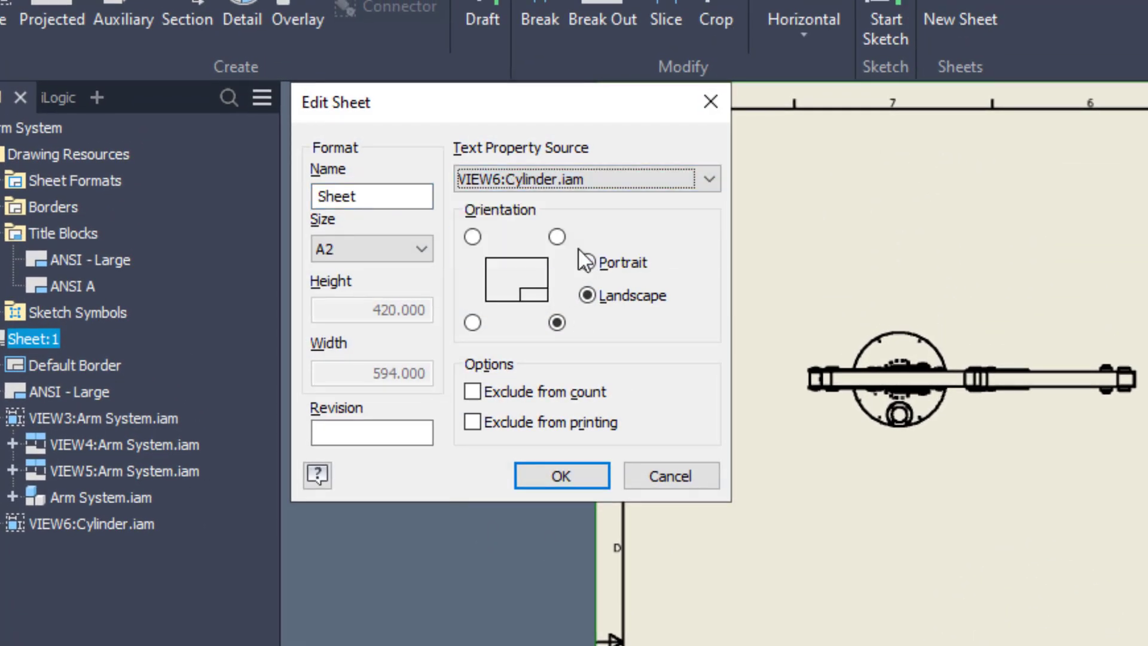
{"action": "left_click", "coordinate": [561, 475]}
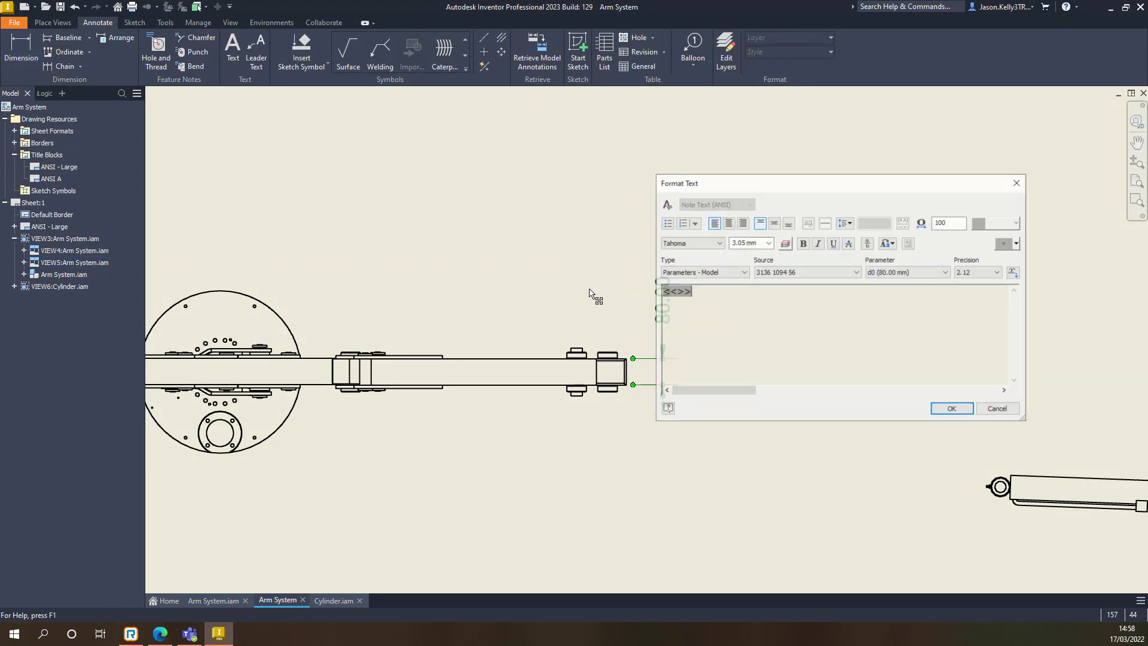
Step: Add Arm System.iam's STATUS iProperty to the 80.00 dimension text, reading 80.00 Per component
{"action": "left_click", "coordinate": [704, 272]}
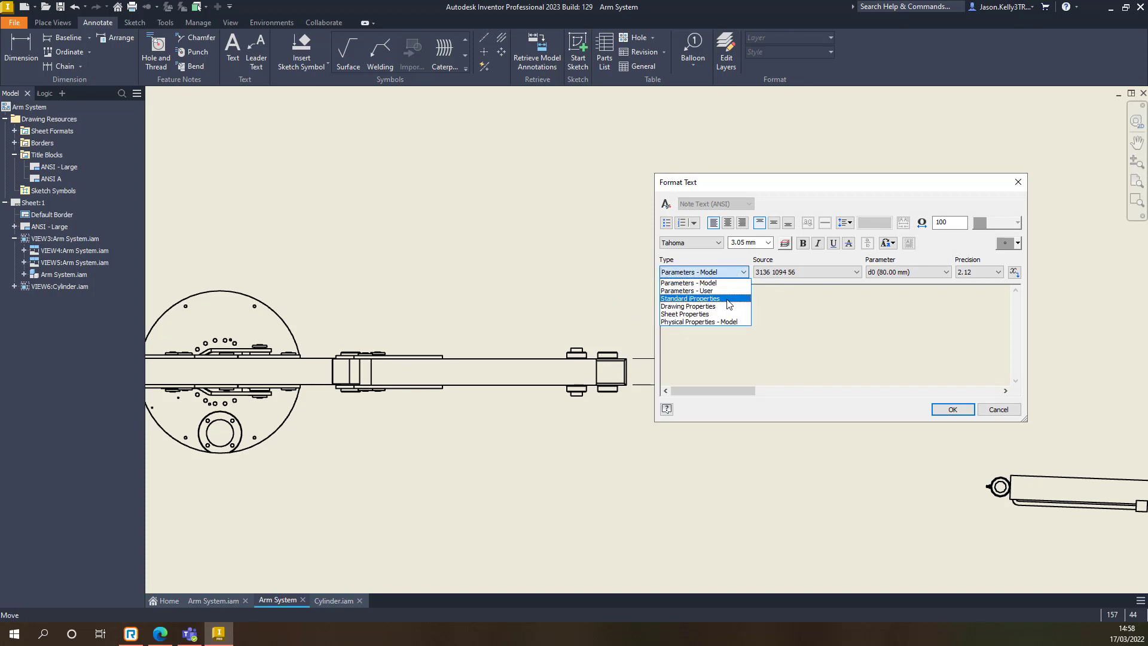
{"action": "left_click", "coordinate": [730, 305]}
{"action": "left_click", "coordinate": [840, 274]}
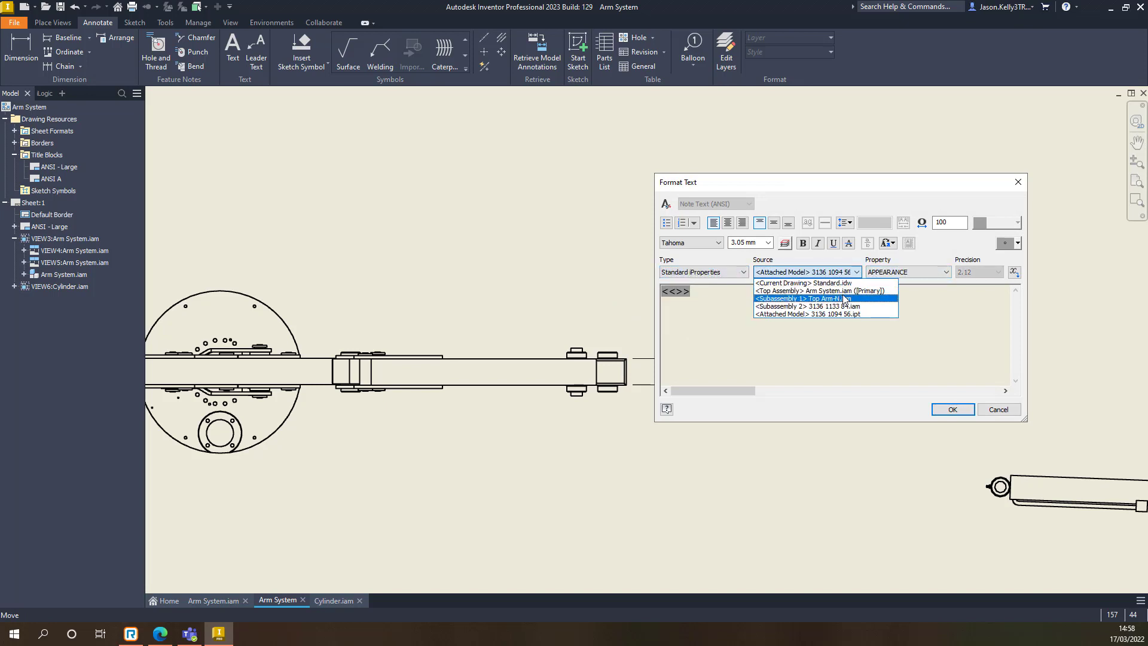
{"action": "left_click", "coordinate": [891, 274]}
{"action": "left_click", "coordinate": [903, 498]}
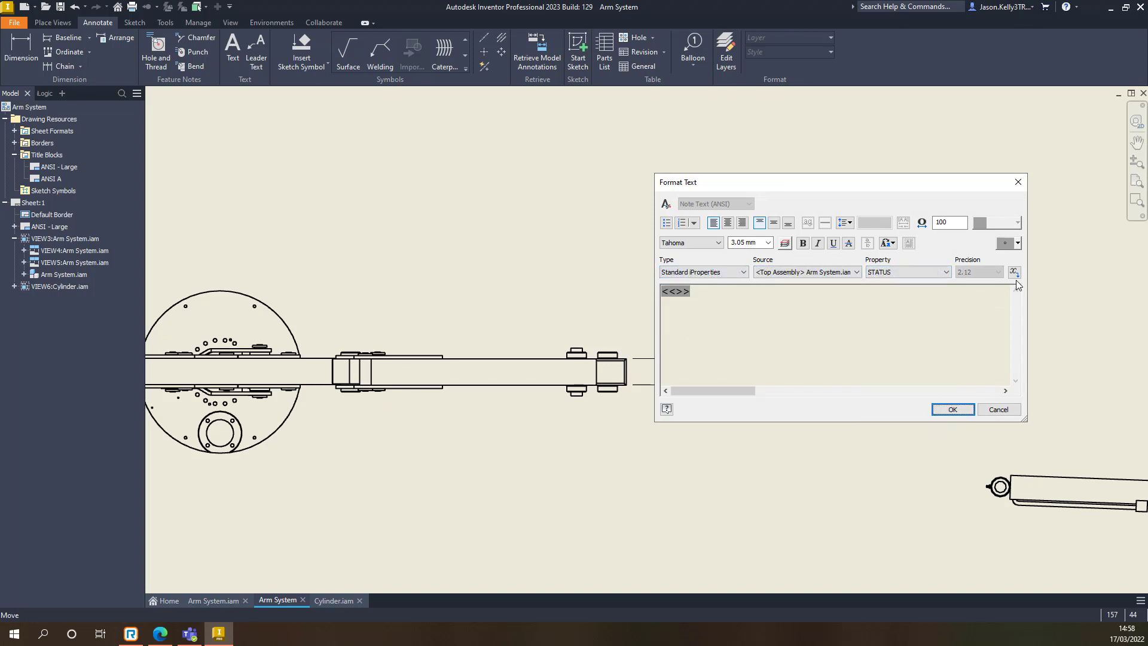
{"action": "left_click", "coordinate": [1014, 272]}
{"action": "left_click", "coordinate": [952, 408]}
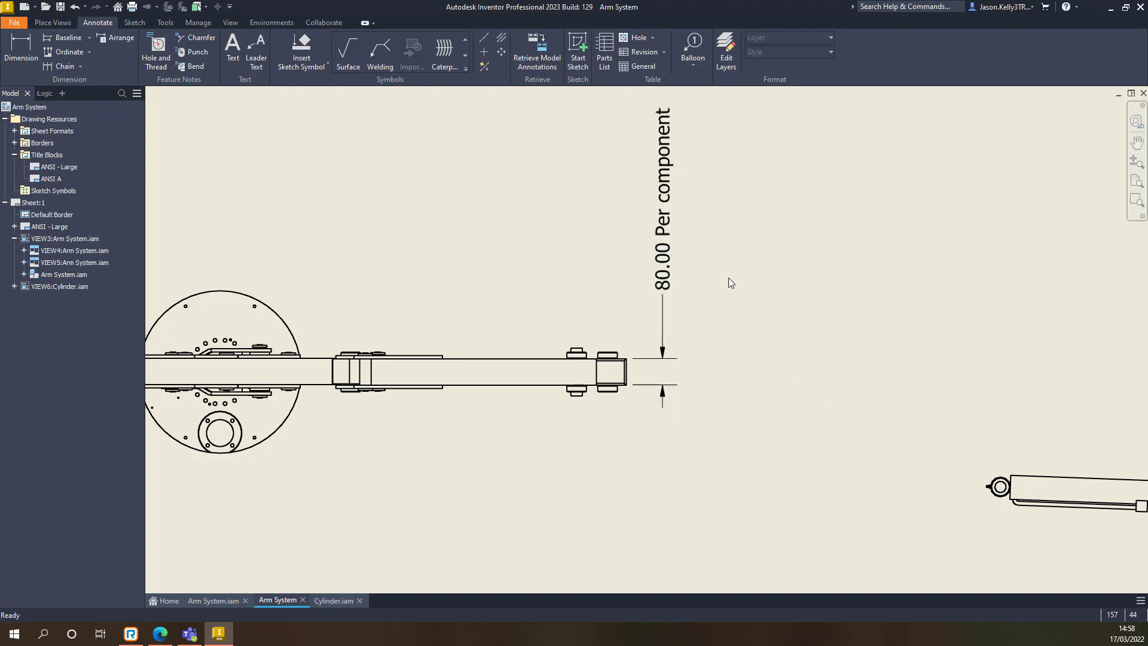
{"action": "middle_click_drag", "start_coordinate": [726, 277], "coordinate": [818, 302]}
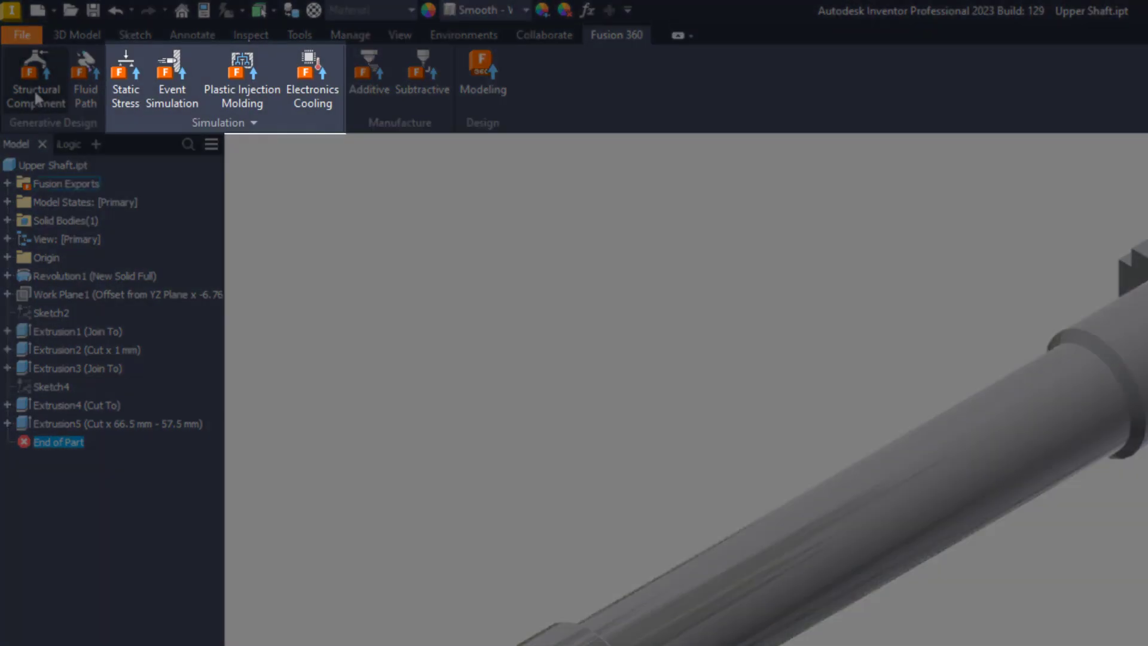
Step: Upload Upper Shaft as a structural component to the Generative Design project without launching Fusion 360
{"action": "left_click", "coordinate": [34, 88]}
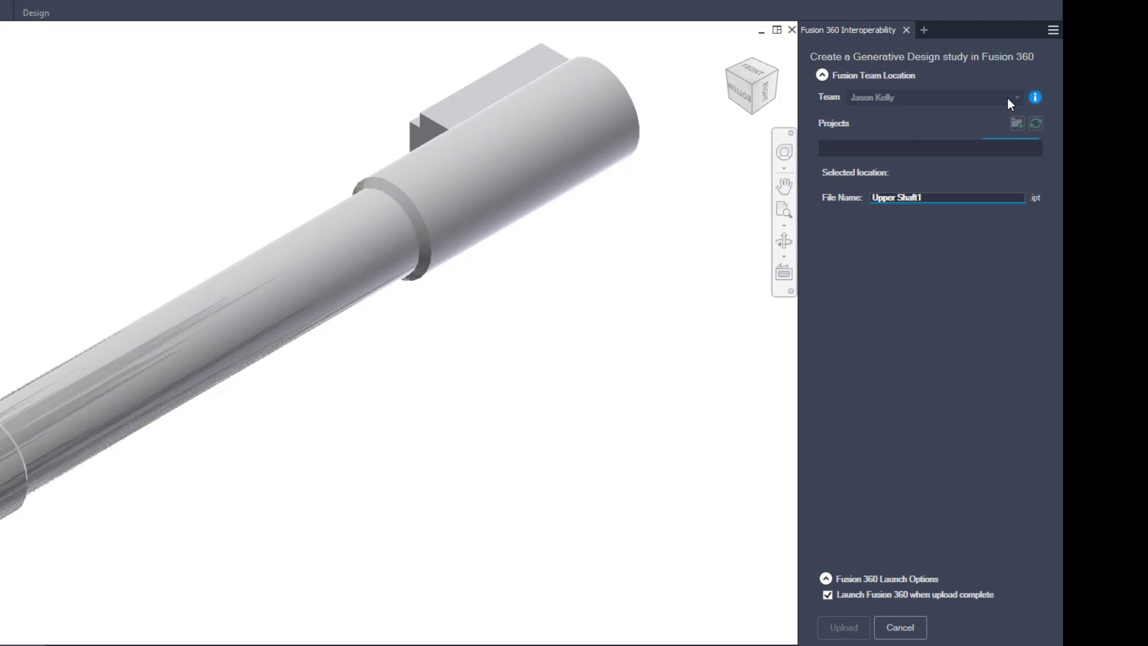
{"action": "left_click", "coordinate": [1006, 98]}
{"action": "left_click", "coordinate": [1006, 98]}
{"action": "left_click", "coordinate": [858, 189]}
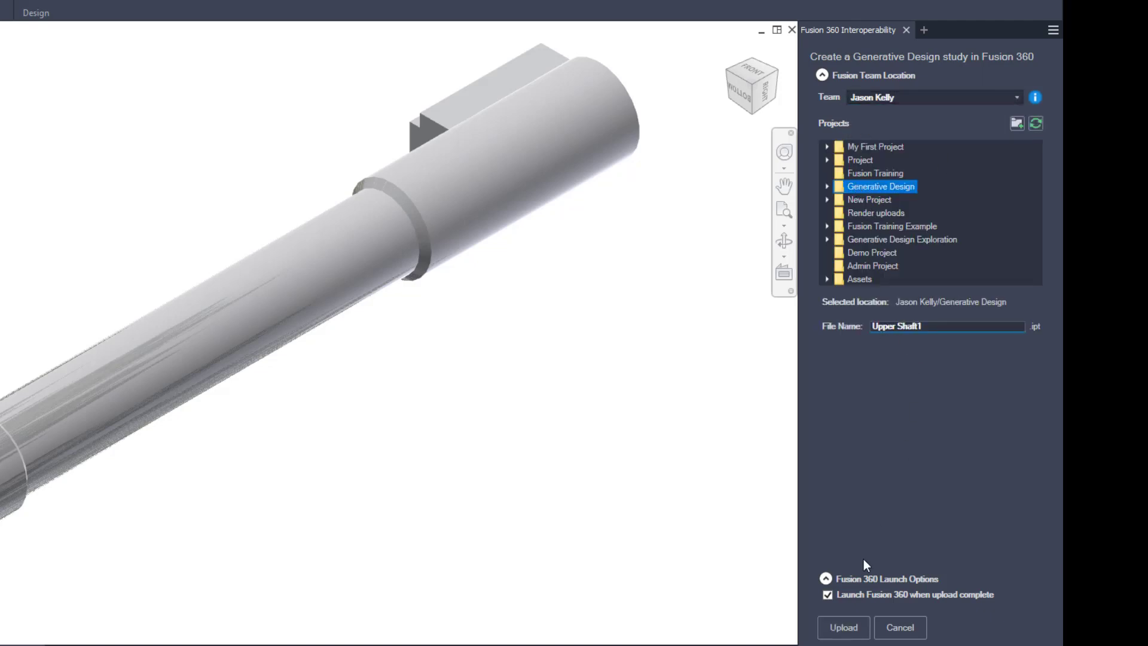
{"action": "left_click", "coordinate": [828, 594]}
{"action": "left_click", "coordinate": [842, 634]}
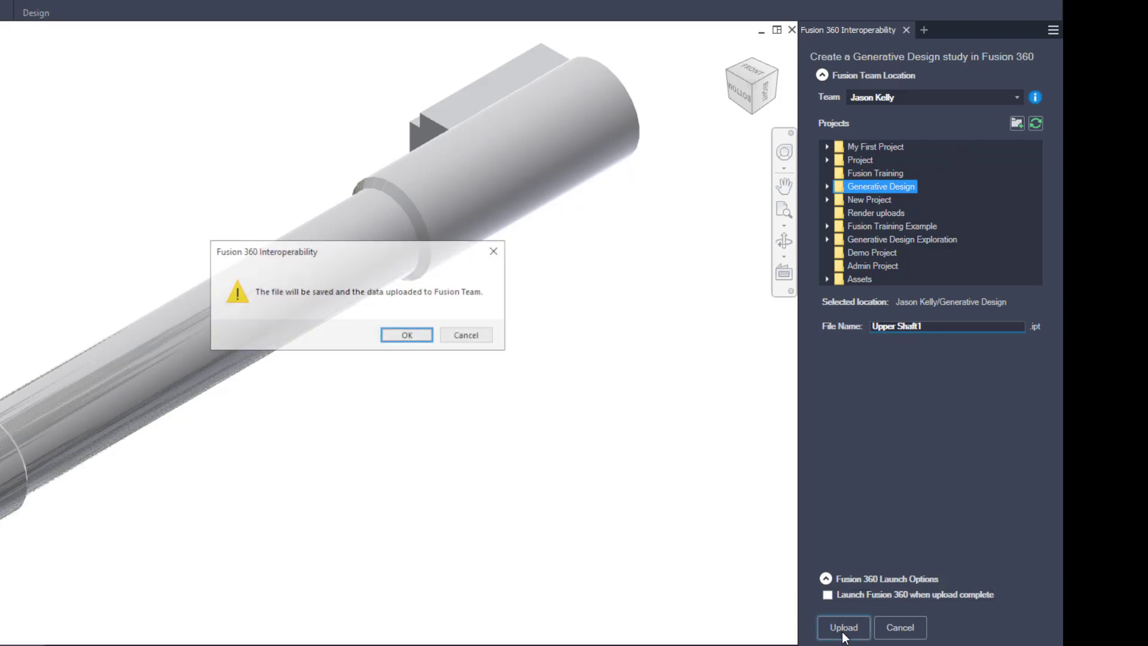
{"action": "left_click", "coordinate": [409, 336]}
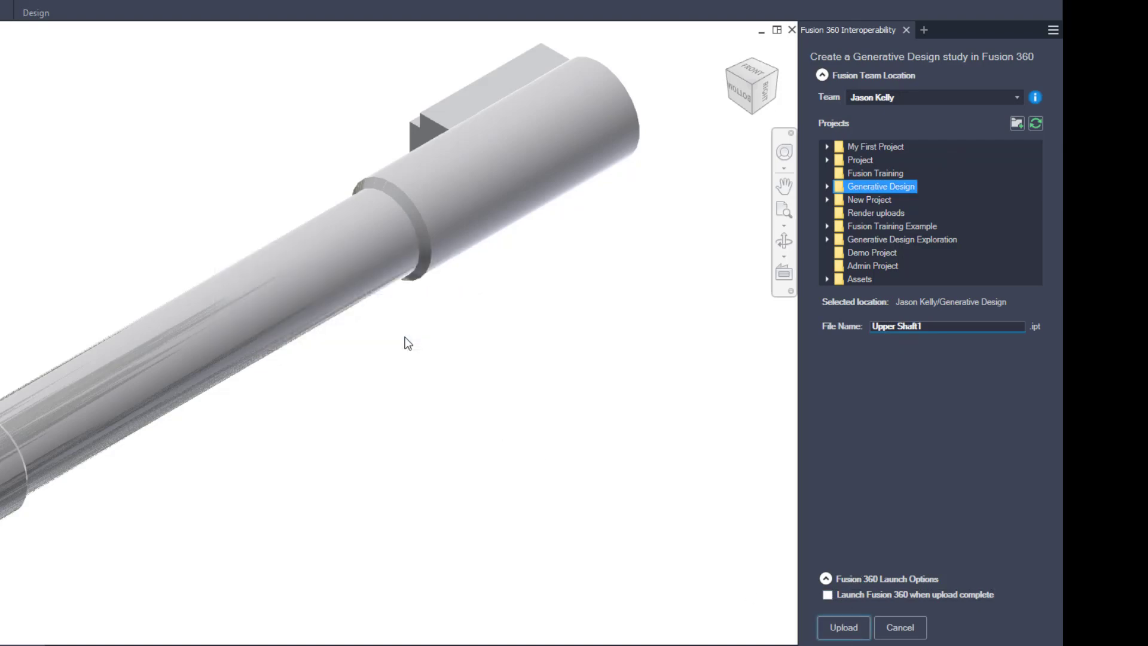